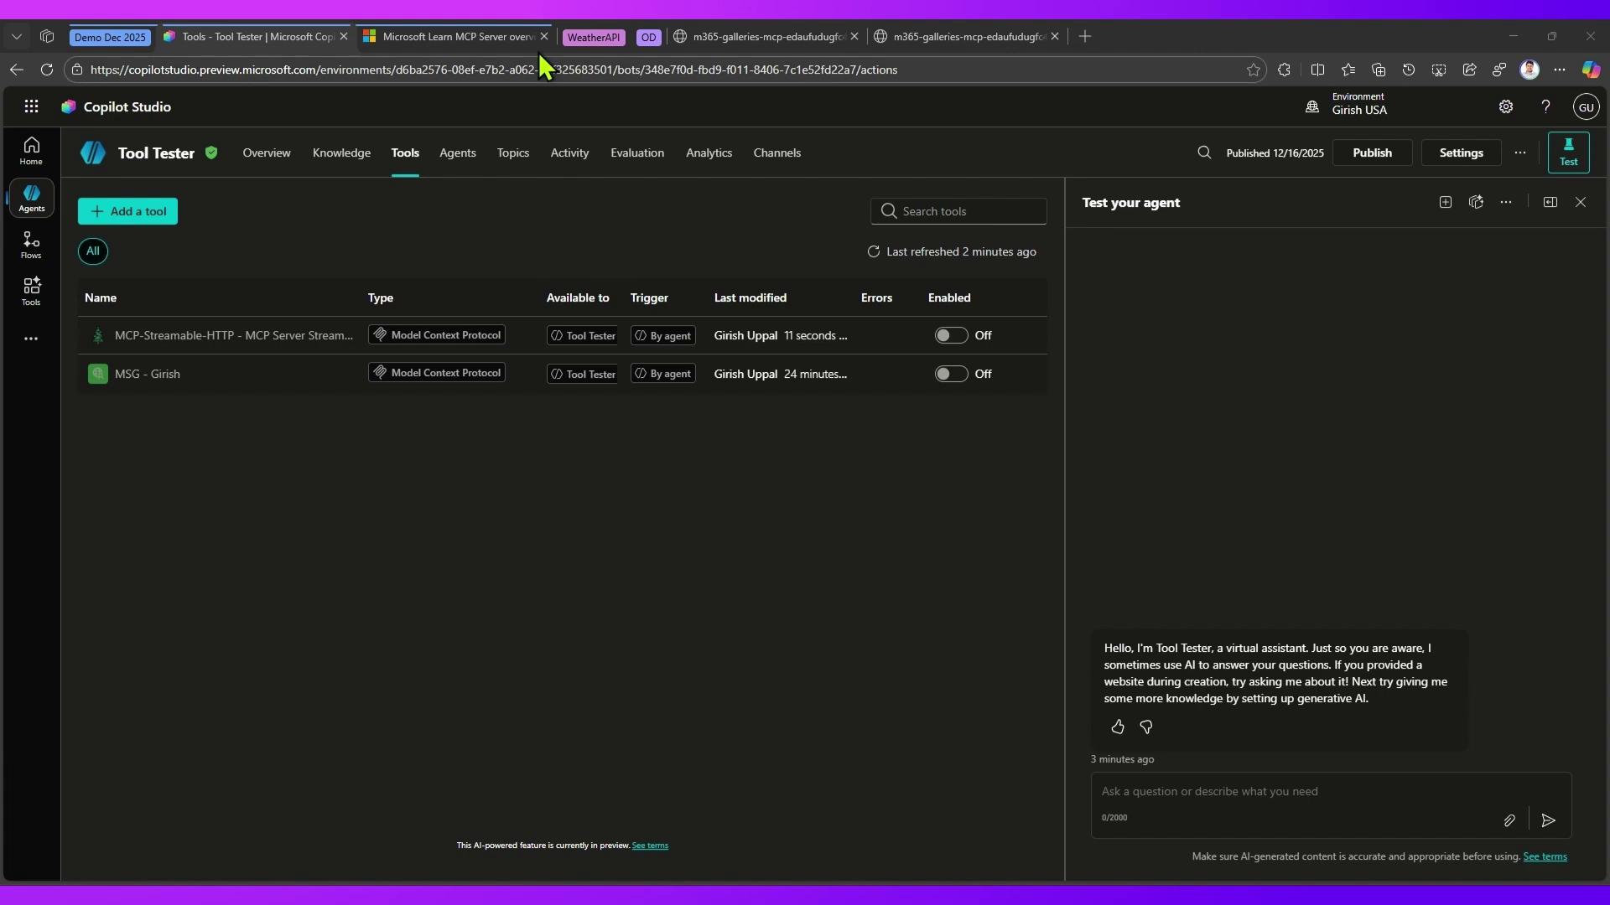
- Read the Microsoft Learn MCP Server overview, covering its purpose, Streamable HTTP transport, documentation search and endpoint URL
{"action": "left_click", "coordinate": [463, 38]}
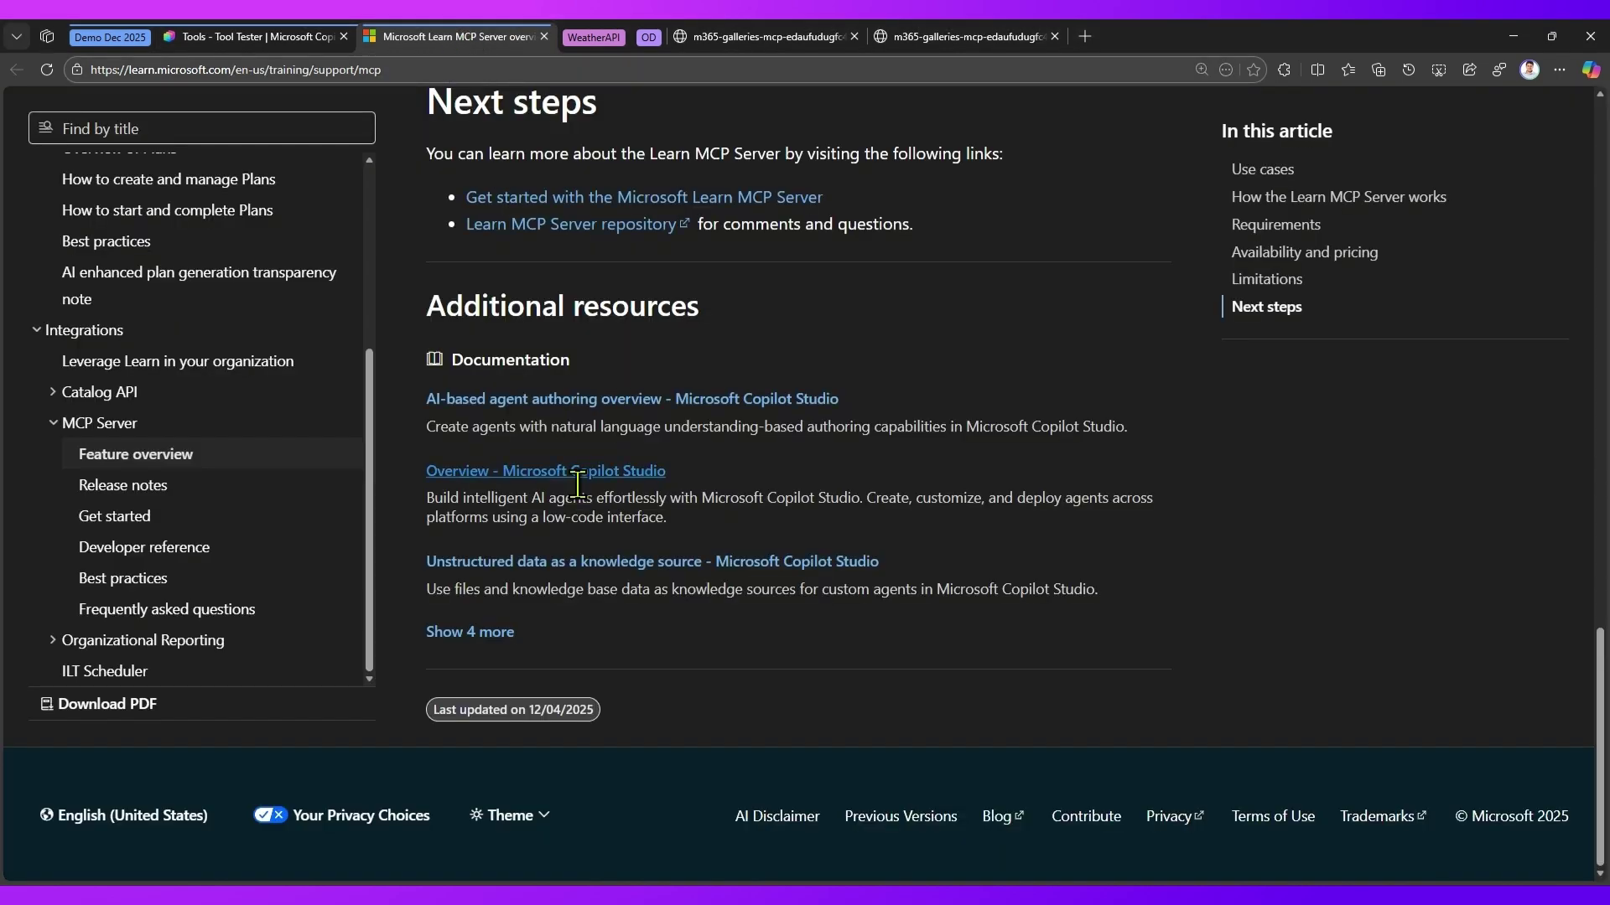
{"action": "scroll", "coordinate": [566, 419], "scroll_direction": "up", "scroll_amount": 15}
{"action": "left_click_drag", "start_coordinate": [499, 353], "coordinate": [907, 359]}
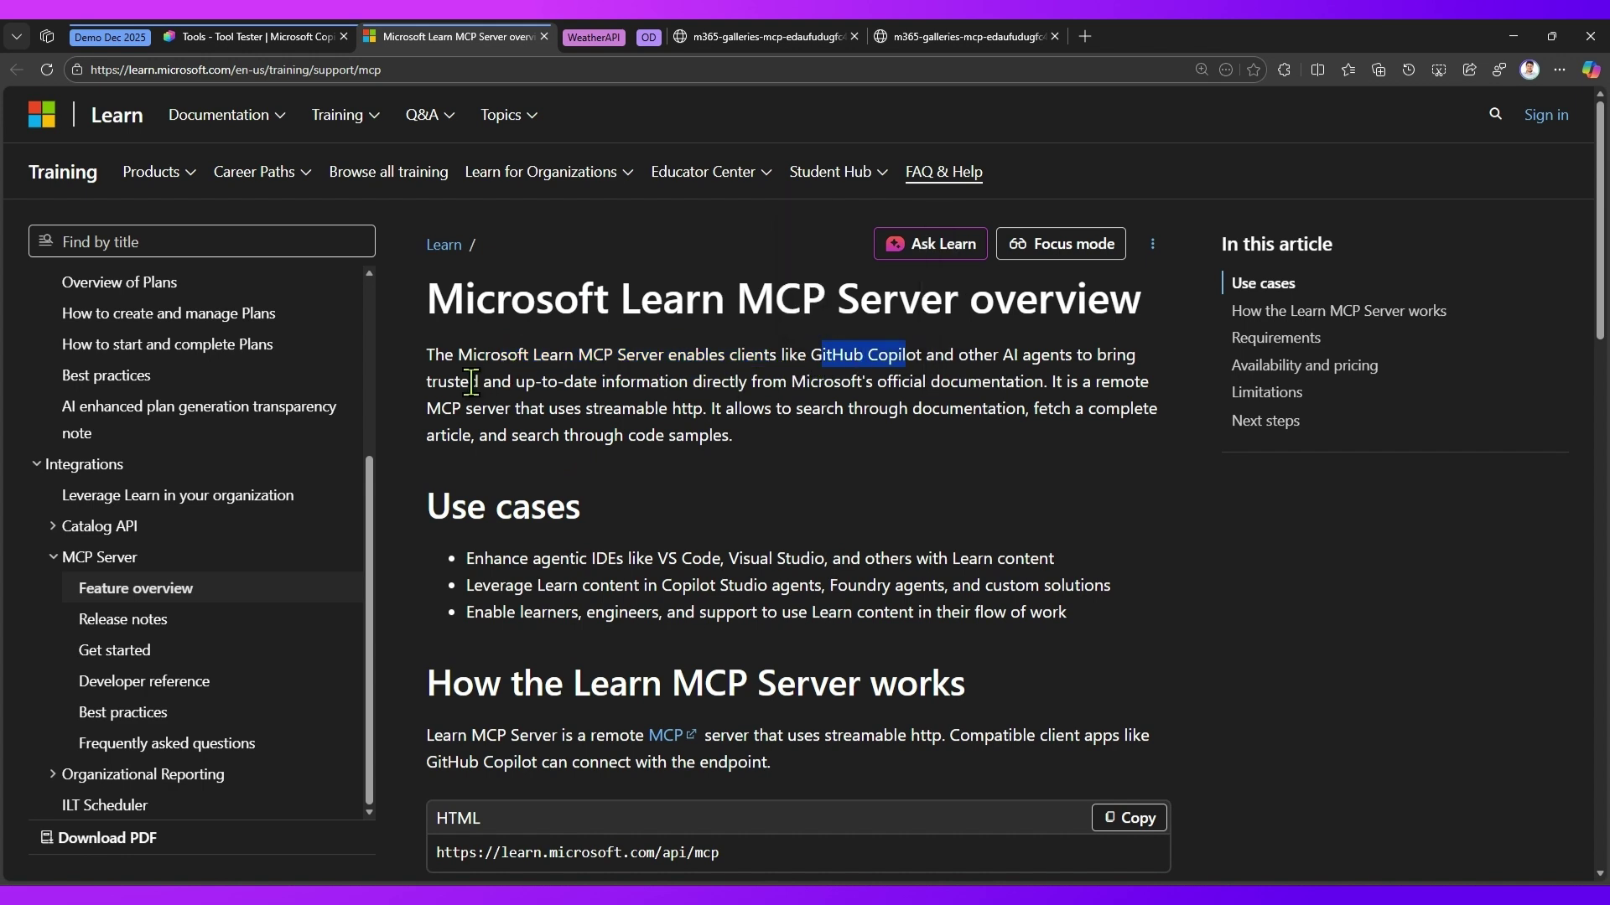
{"action": "left_click_drag", "start_coordinate": [447, 384], "coordinate": [1043, 381]}
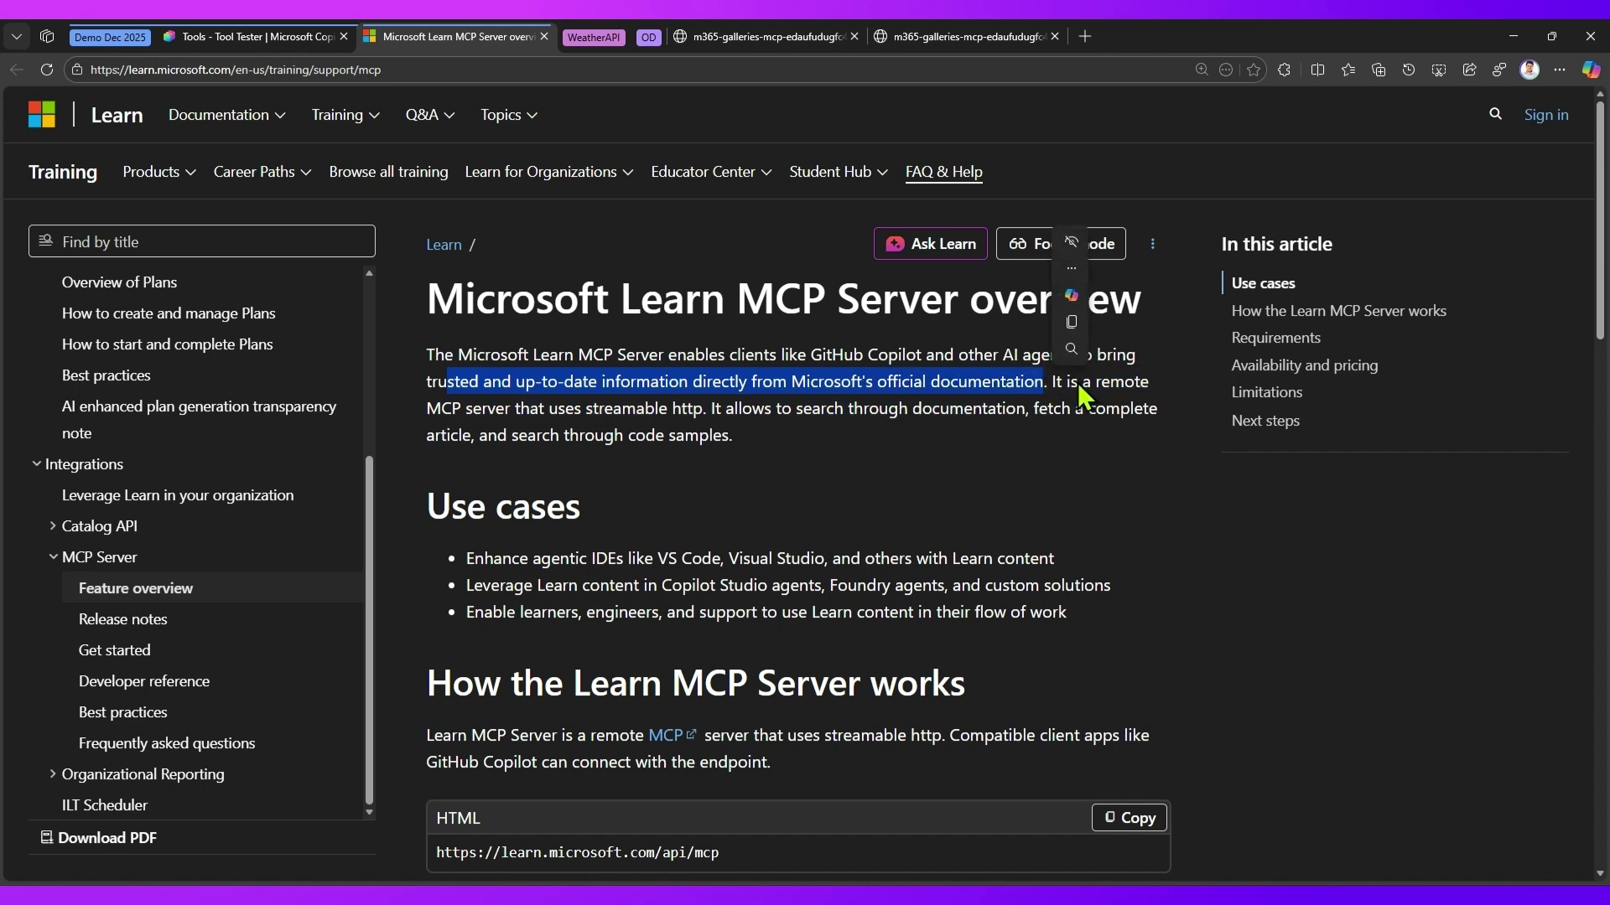
{"action": "left_click_drag", "start_coordinate": [440, 409], "coordinate": [706, 411]}
{"action": "left_click_drag", "start_coordinate": [878, 411], "coordinate": [1002, 410]}
{"action": "scroll", "coordinate": [699, 501], "scroll_direction": "down", "scroll_amount": 3}
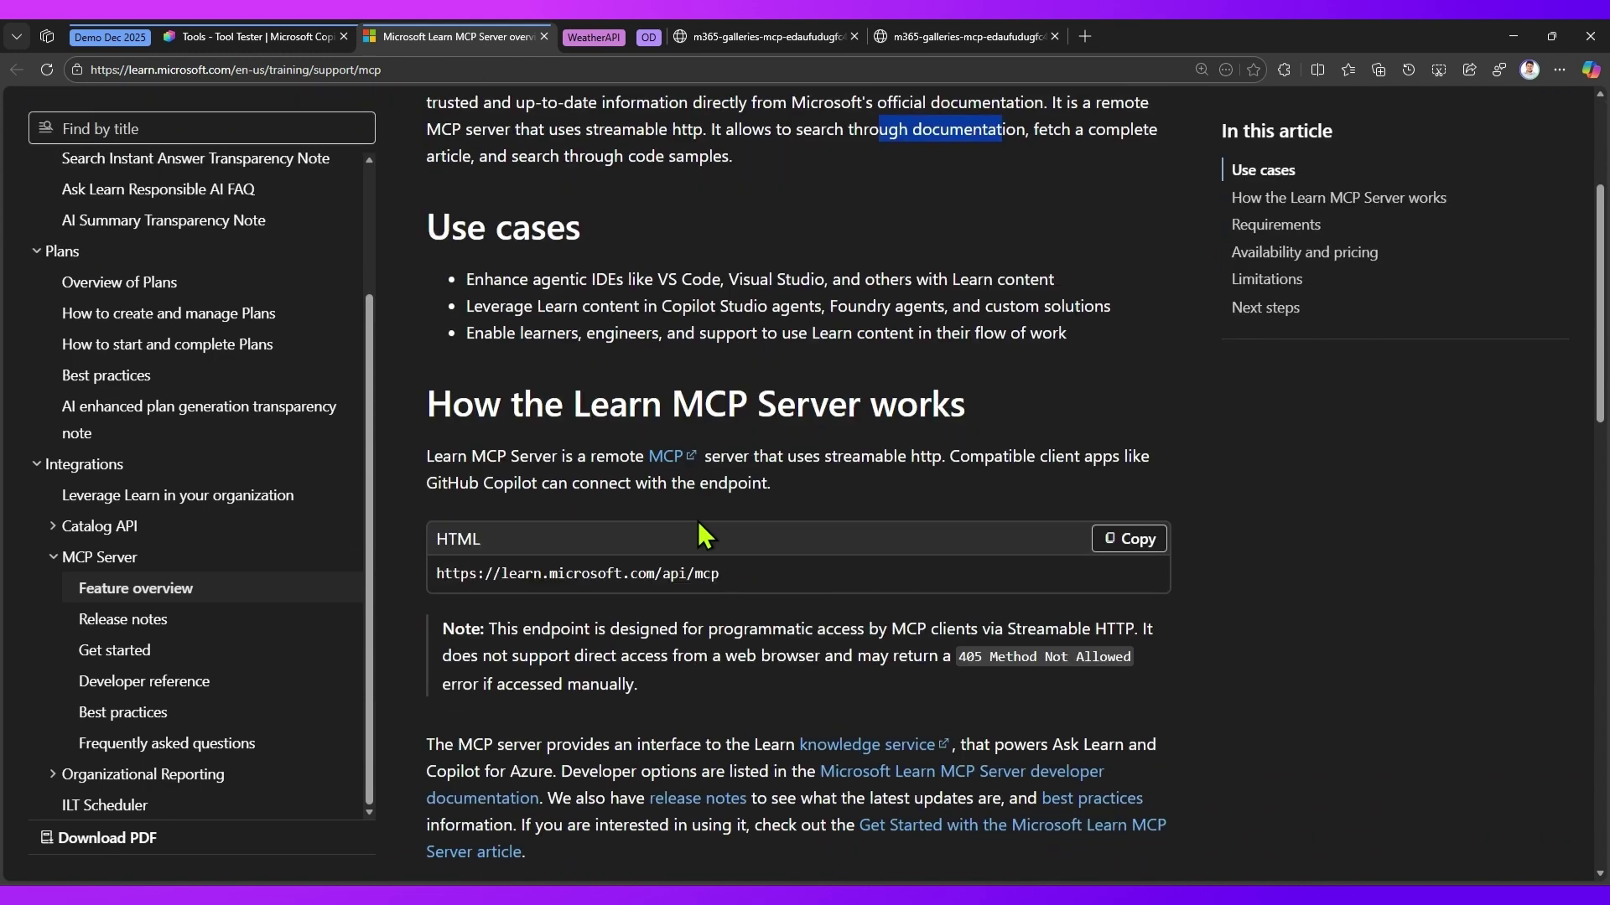
{"action": "left_click_drag", "start_coordinate": [437, 574], "coordinate": [678, 569]}
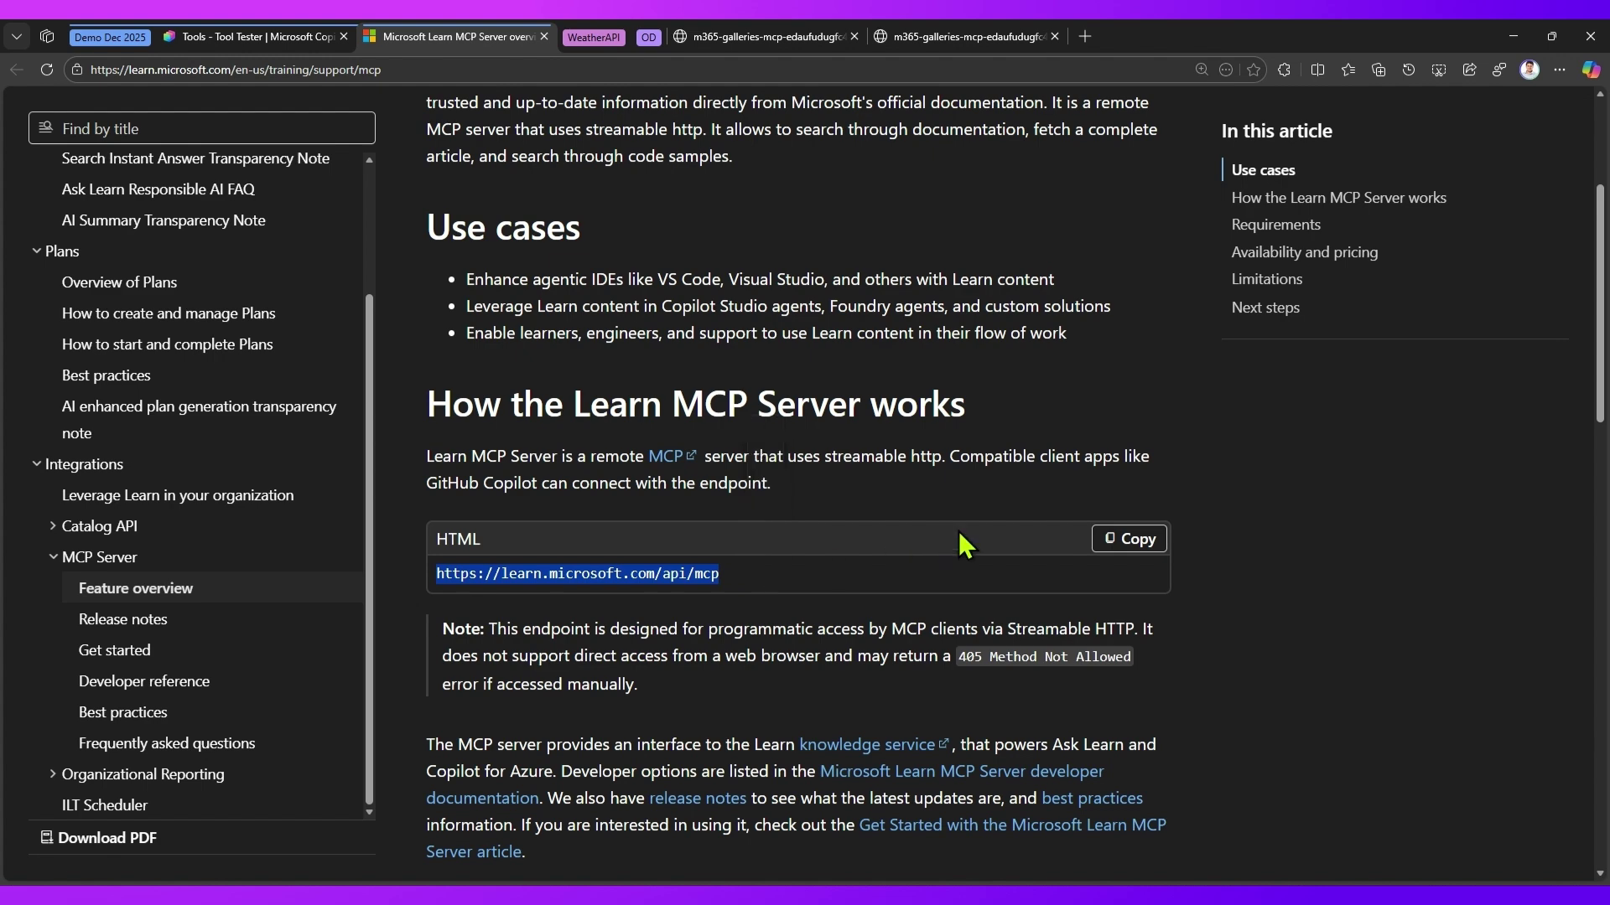
- Switch to VS Code and review the info, host, base path, scheme and post operation in MS-Learn-MCP-Server.swagger.json
{"action": "key", "text": "alt+Tab"}
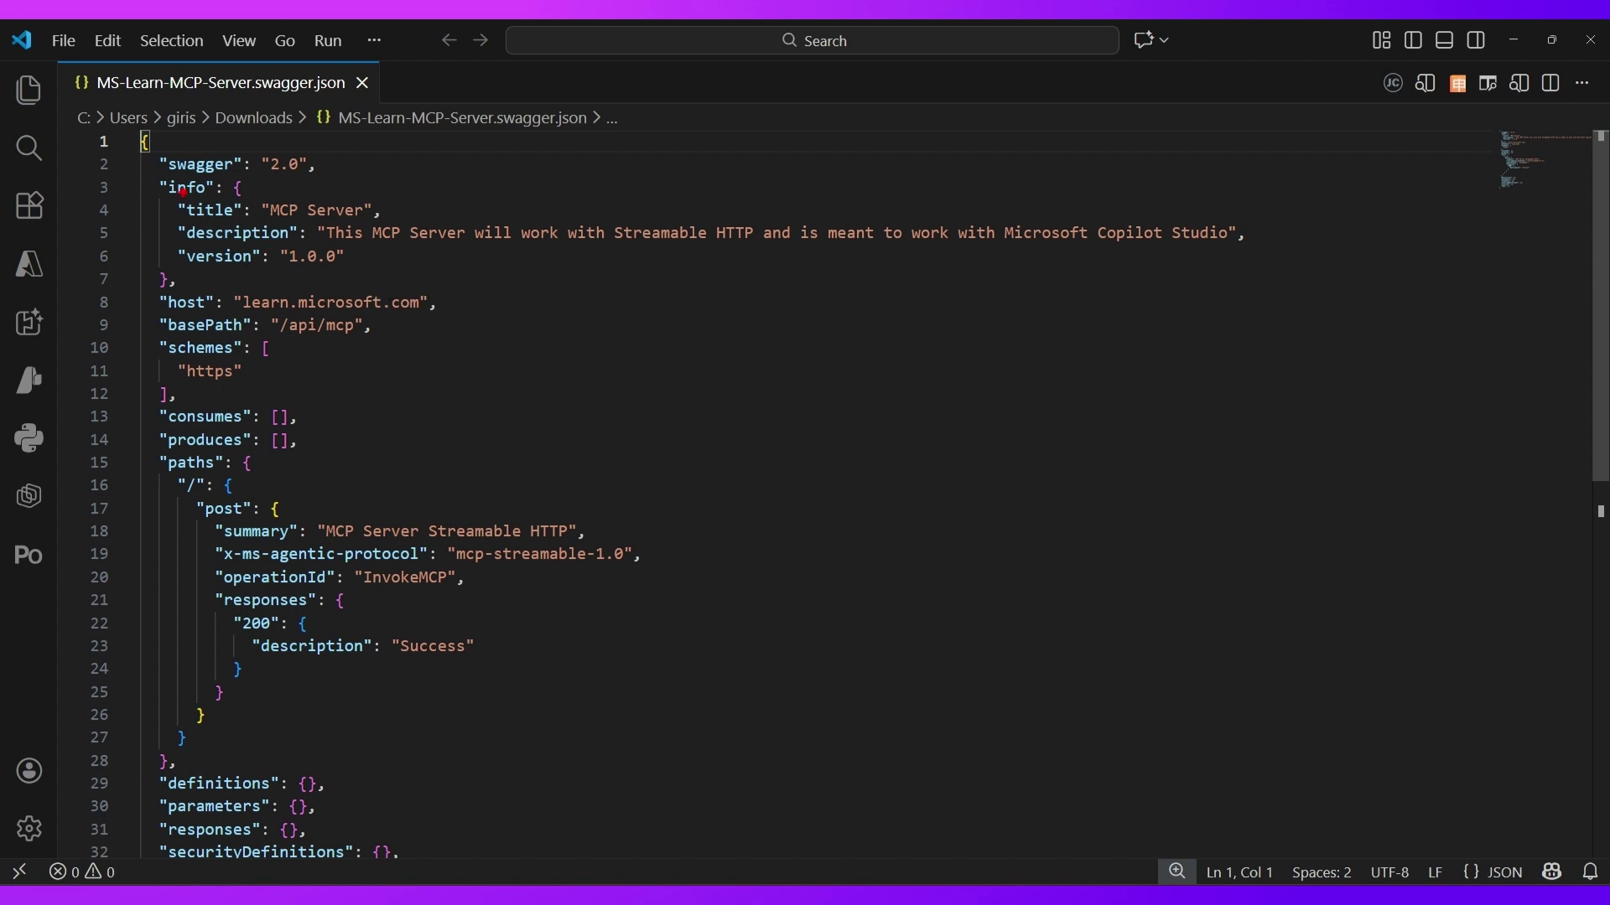
{"action": "left_click_drag", "start_coordinate": [146, 147], "coordinate": [405, 270]}
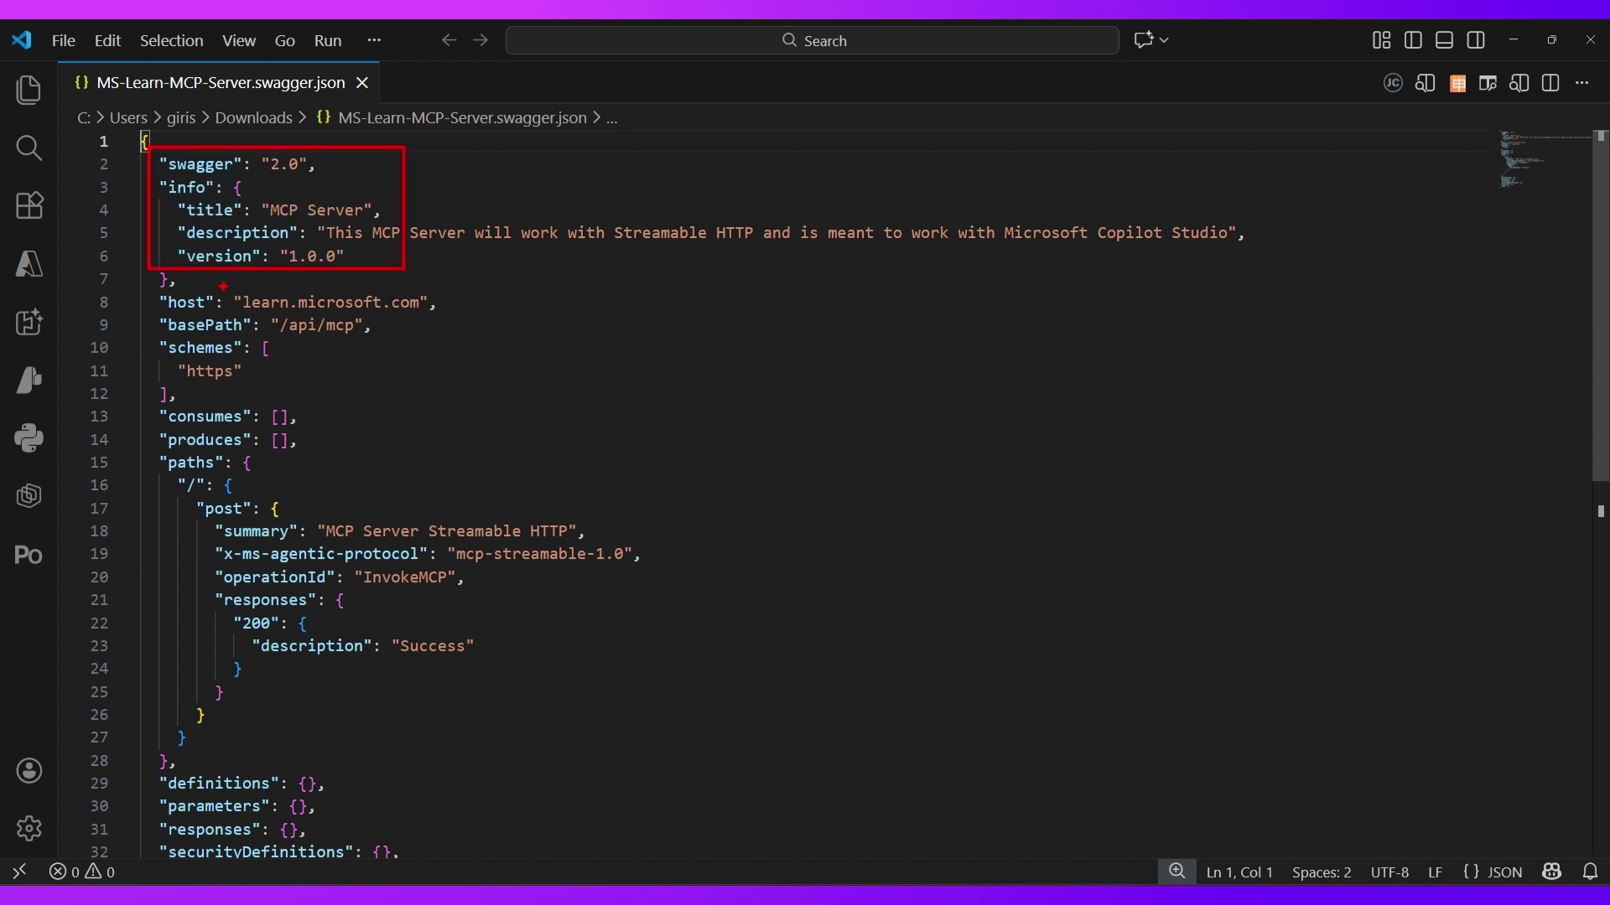
{"action": "mouse_move", "coordinate": [152, 281]}
{"action": "left_mouse_down"}
{"action": "mouse_move", "coordinate": [322, 332]}
{"action": "mouse_move", "coordinate": [467, 343]}
{"action": "left_mouse_up"}
{"action": "mouse_move", "coordinate": [157, 347]}
{"action": "left_mouse_down"}
{"action": "mouse_move", "coordinate": [244, 392]}
{"action": "mouse_move", "coordinate": [305, 389]}
{"action": "left_mouse_up"}
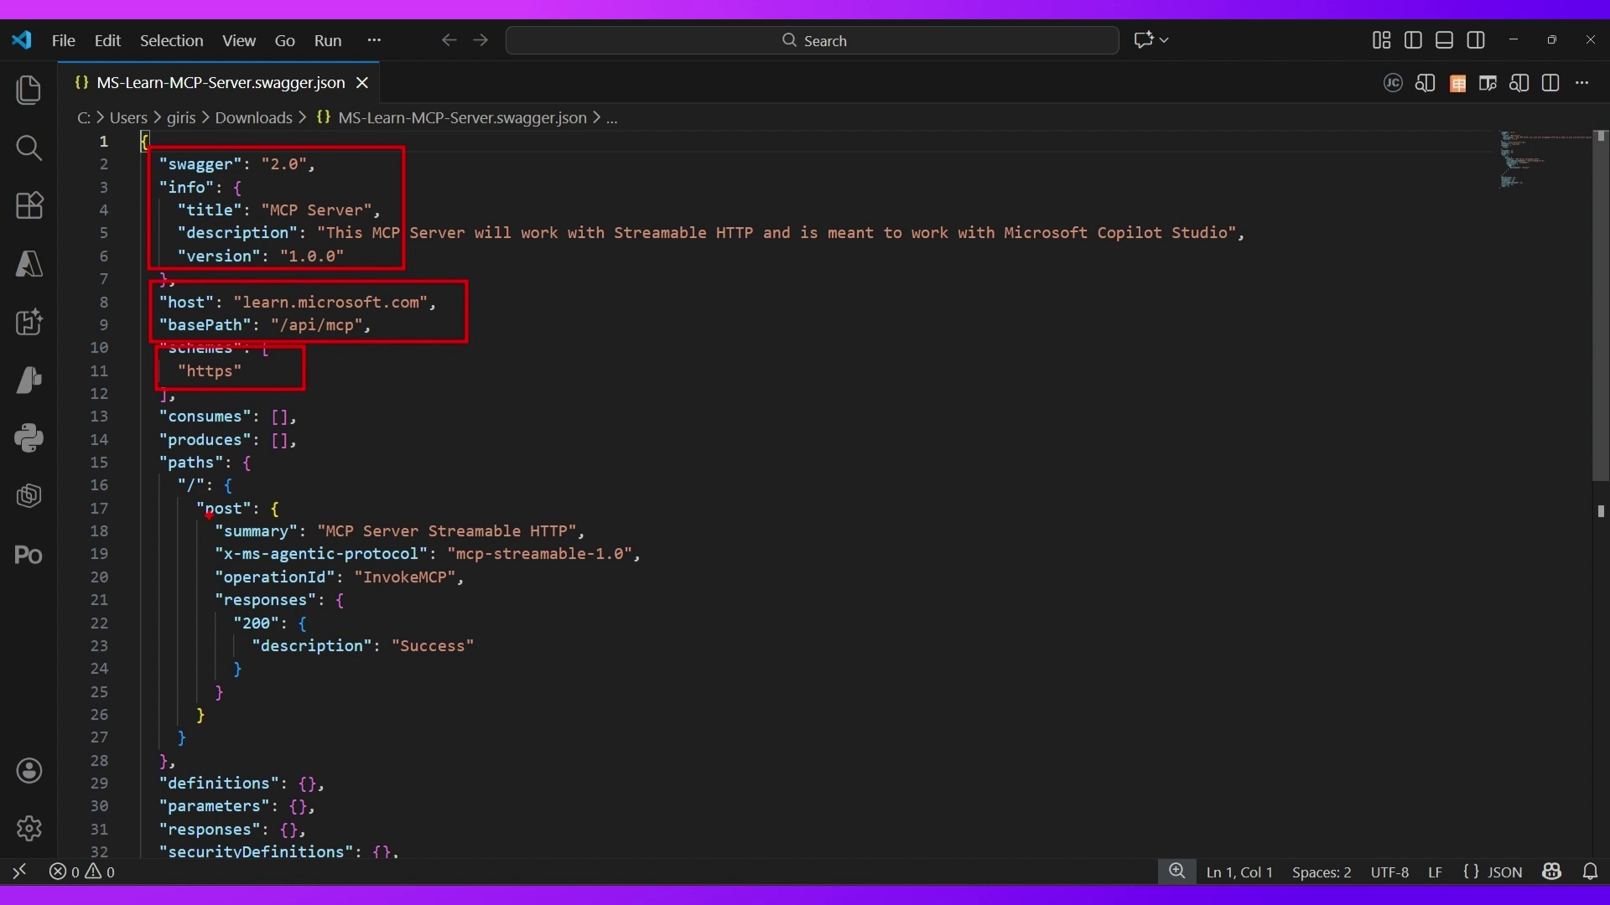
{"action": "mouse_move", "coordinate": [192, 499]}
{"action": "left_mouse_down"}
{"action": "mouse_move", "coordinate": [666, 573]}
{"action": "mouse_move", "coordinate": [650, 629]}
{"action": "mouse_move", "coordinate": [679, 696]}
{"action": "mouse_move", "coordinate": [688, 684]}
{"action": "left_mouse_up"}
{"action": "key", "text": "Escape"}
{"action": "scroll", "coordinate": [528, 704], "scroll_direction": "down", "scroll_amount": 4}
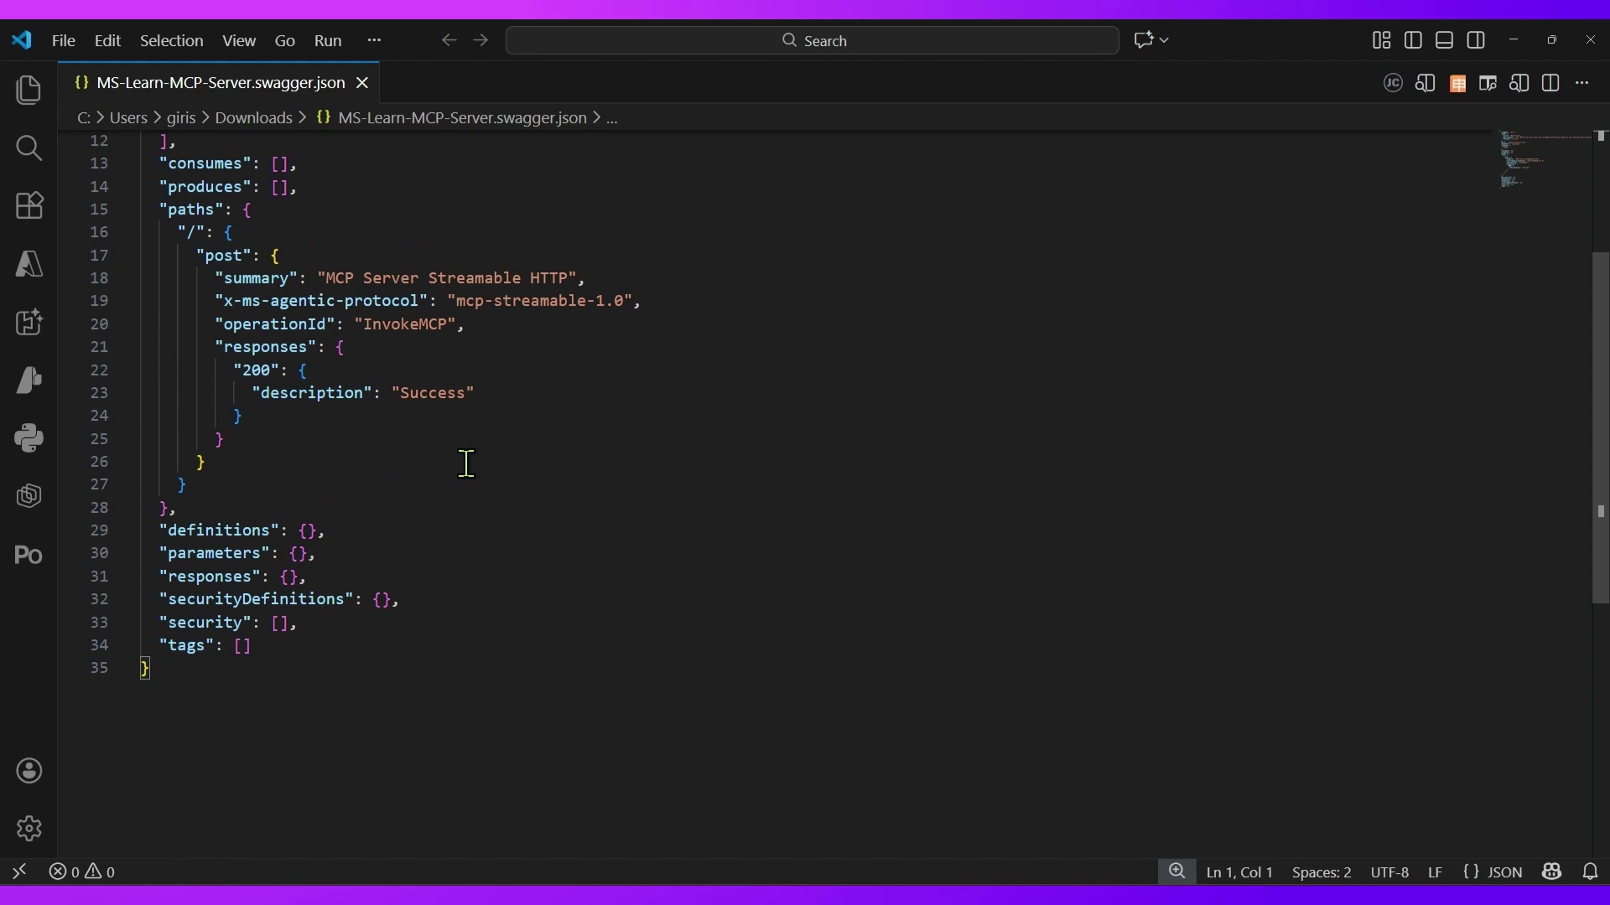
{"action": "scroll", "coordinate": [465, 467], "scroll_direction": "up", "scroll_amount": 4}
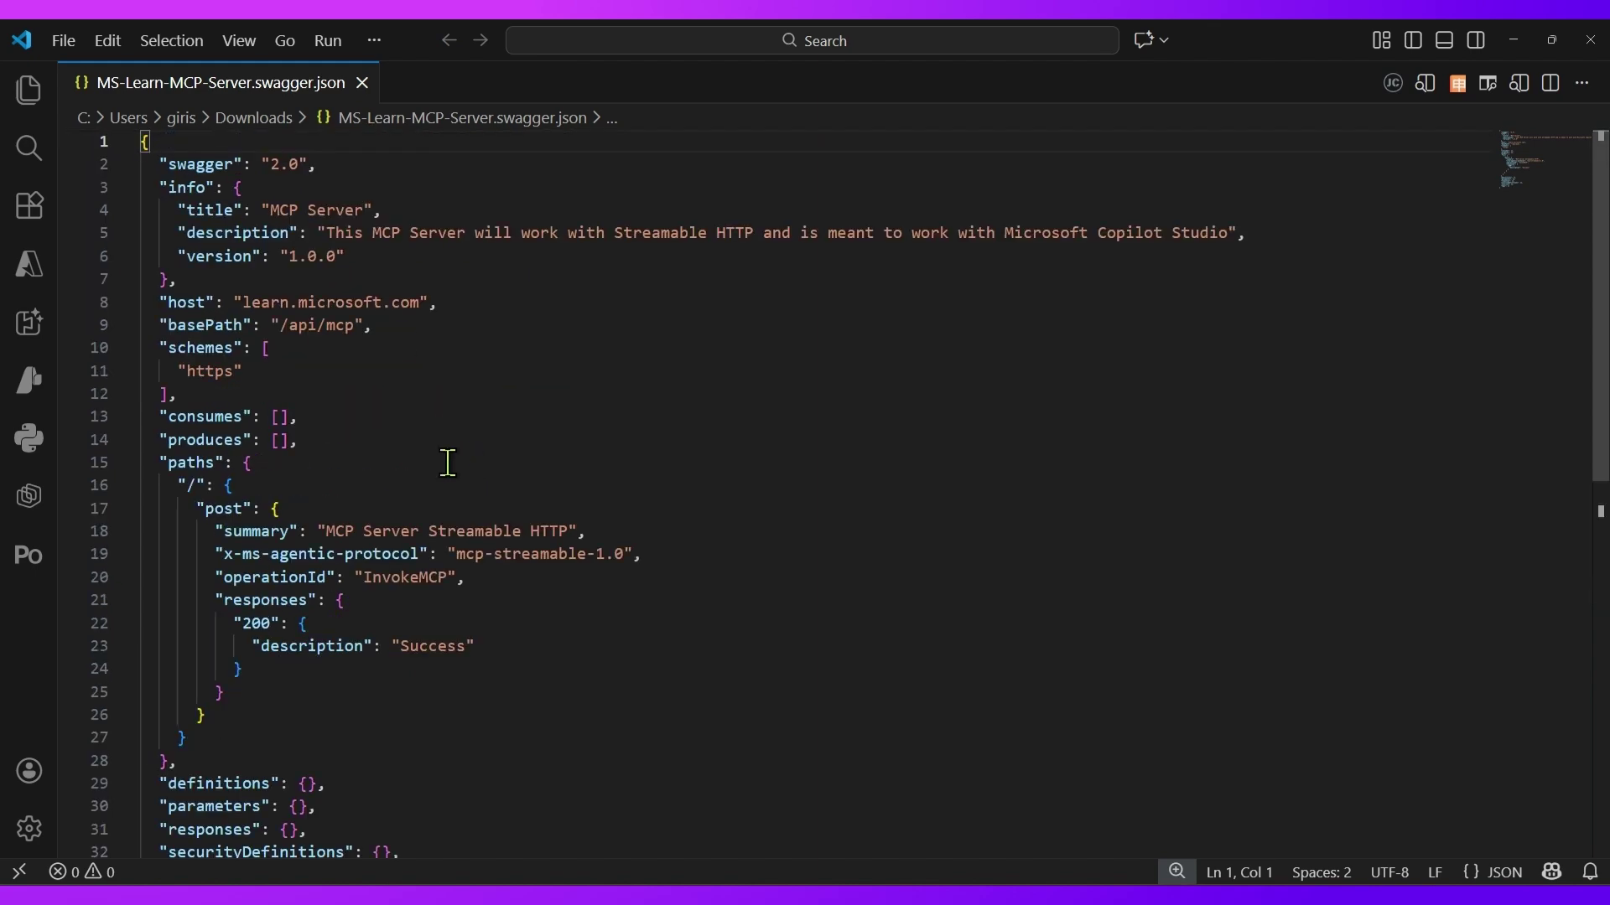
{"action": "left_click", "coordinate": [1518, 40]}
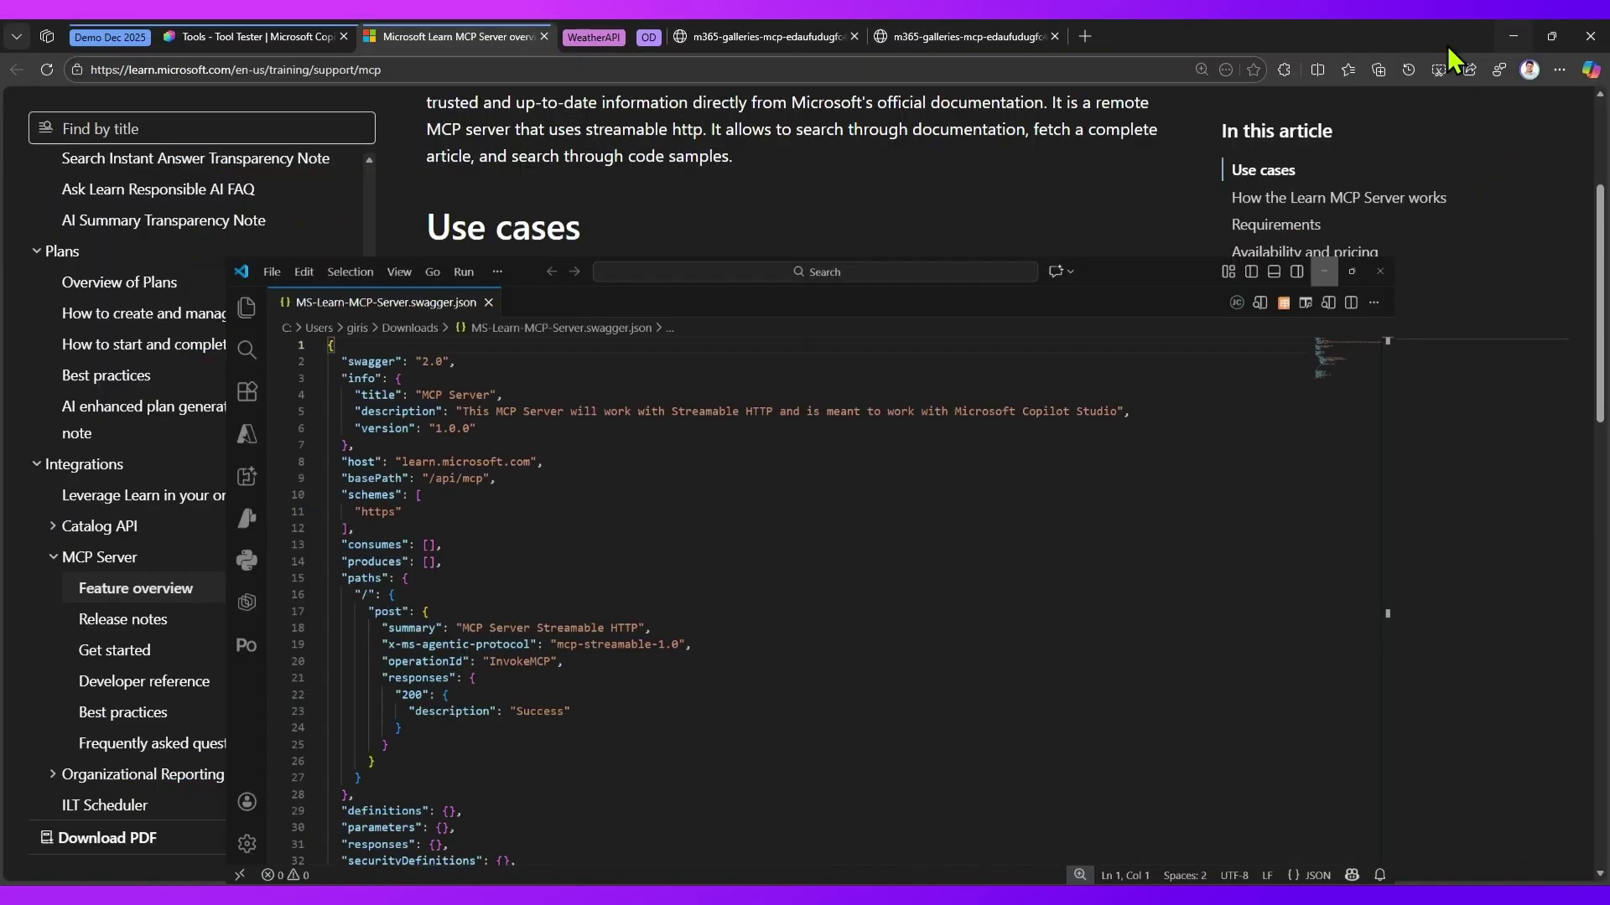
- Return to Copilot Studio and start adding a new custom connector tool to the Tool Tester agent
{"action": "left_click", "coordinate": [213, 42]}
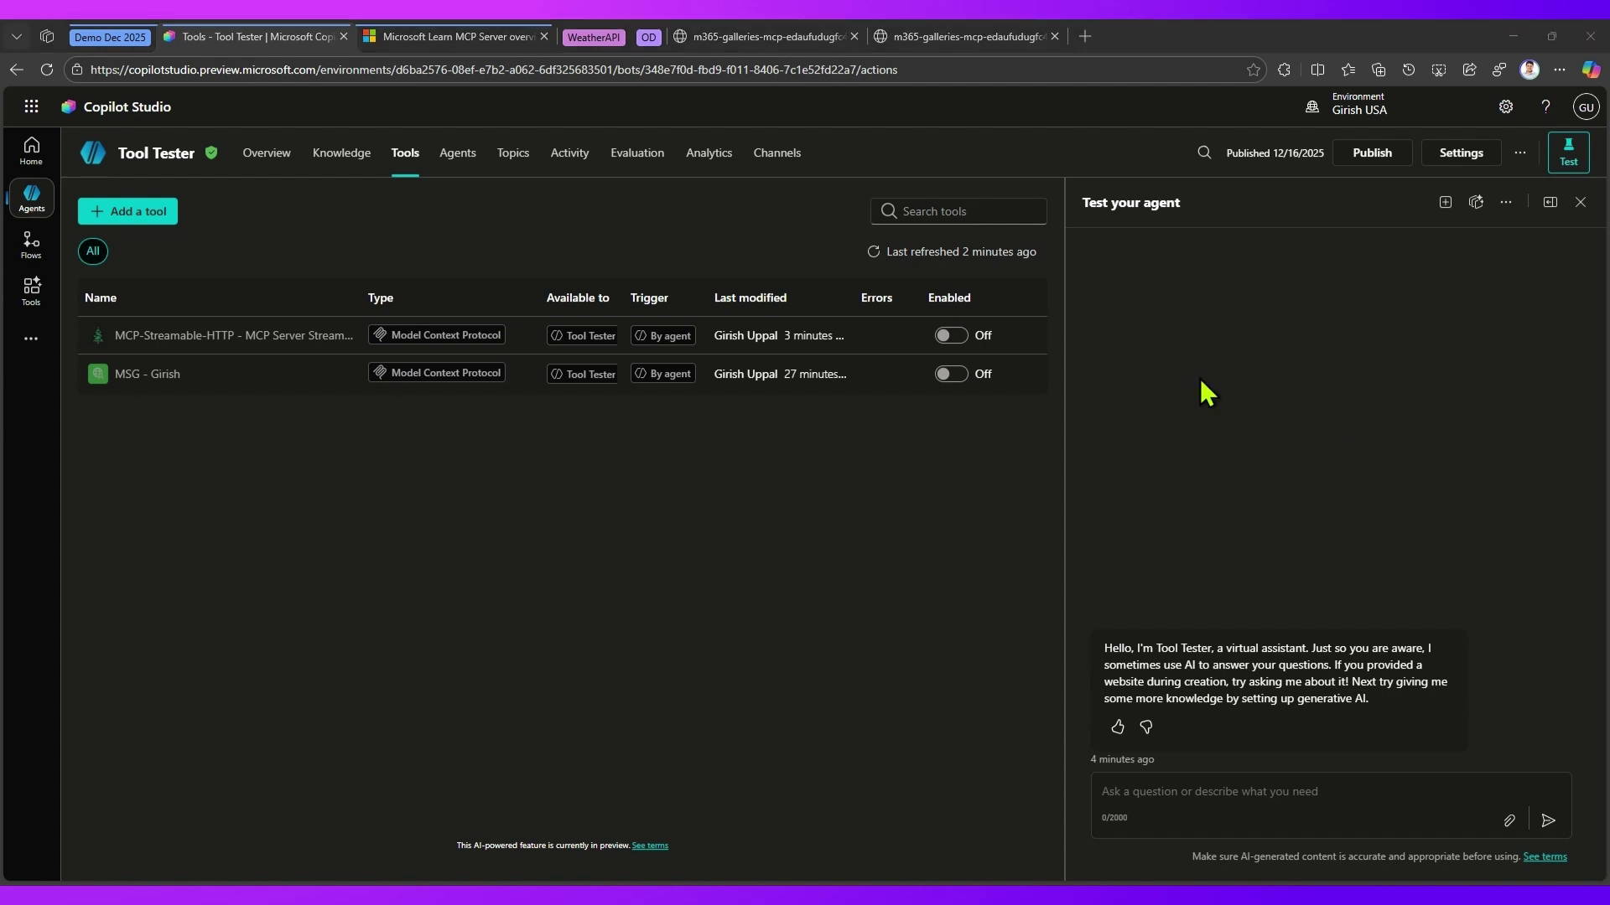
{"action": "left_click", "coordinate": [92, 214]}
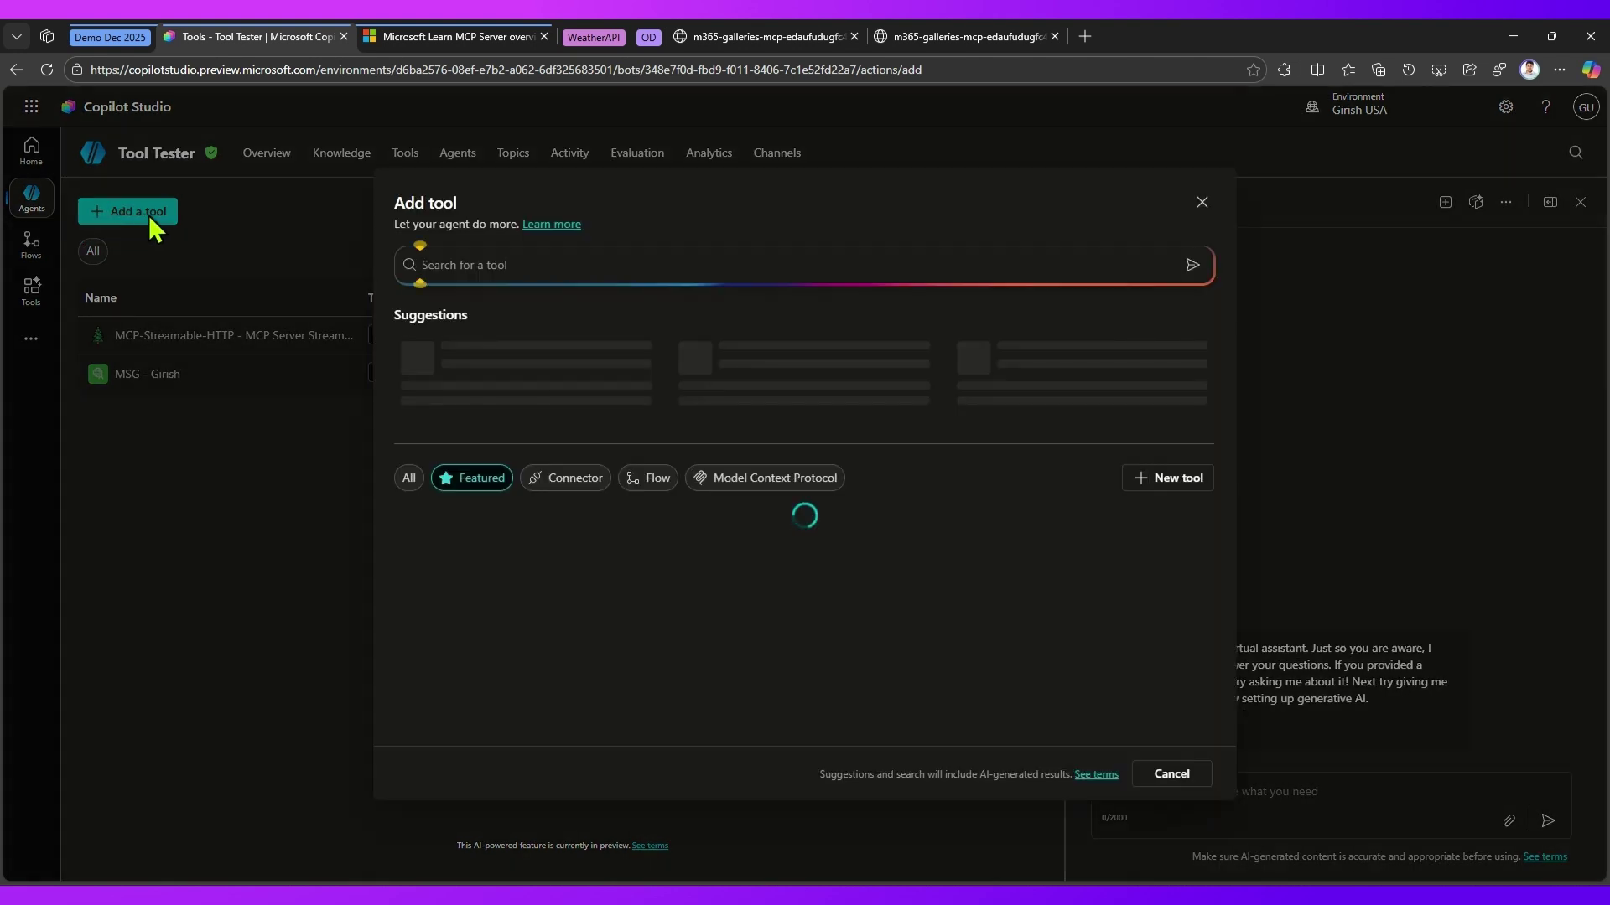
{"action": "left_click", "coordinate": [1147, 479]}
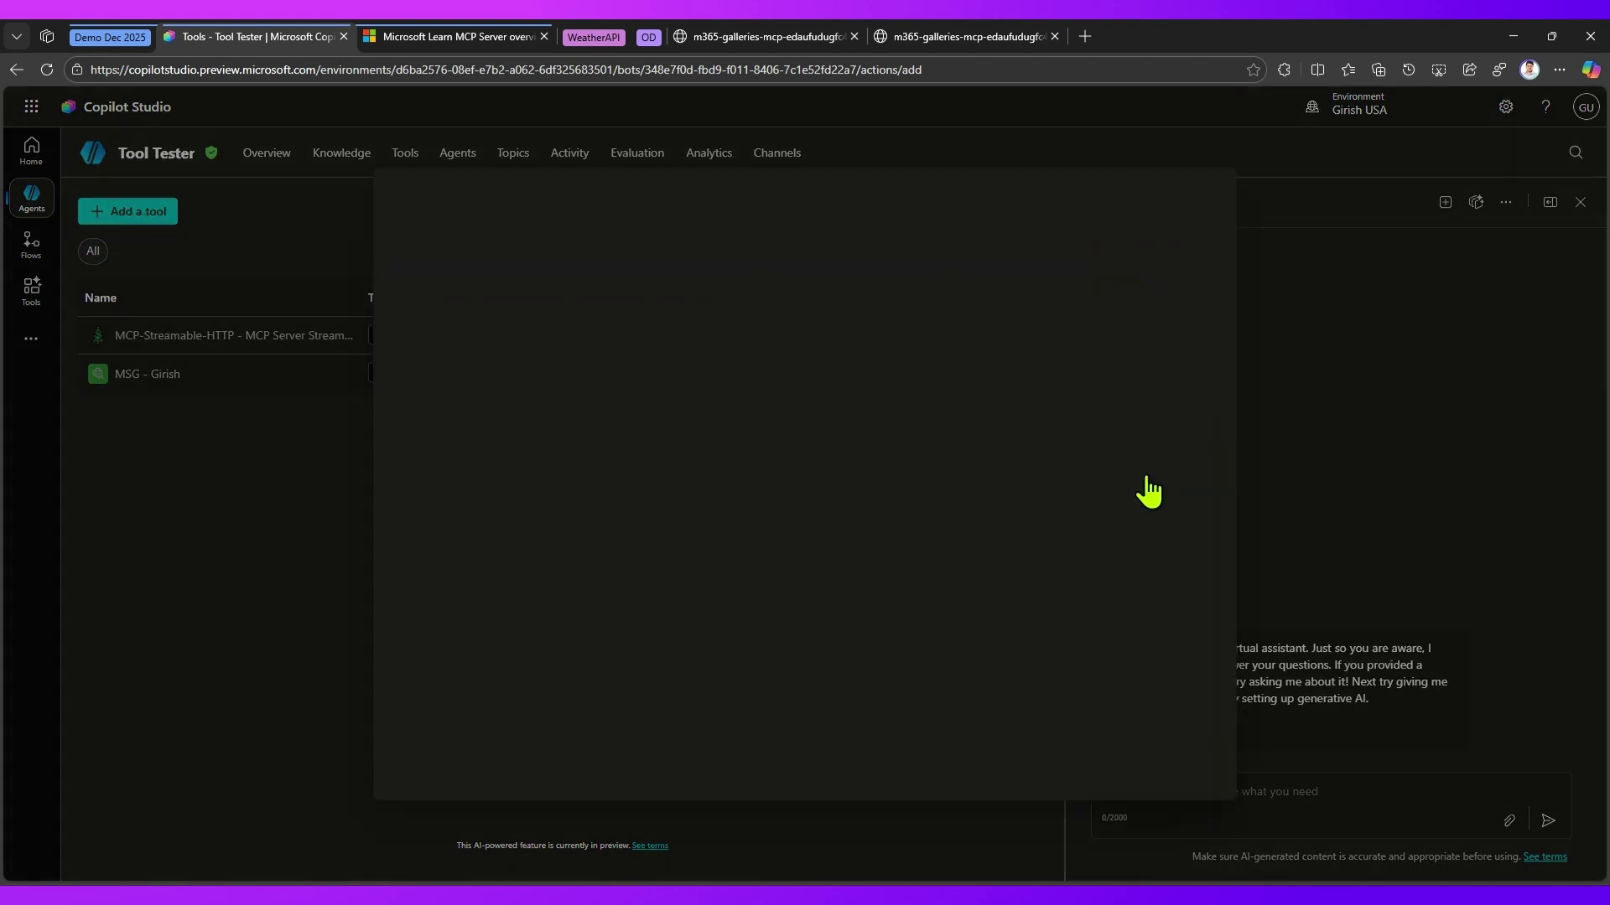
{"action": "left_click", "coordinate": [510, 486]}
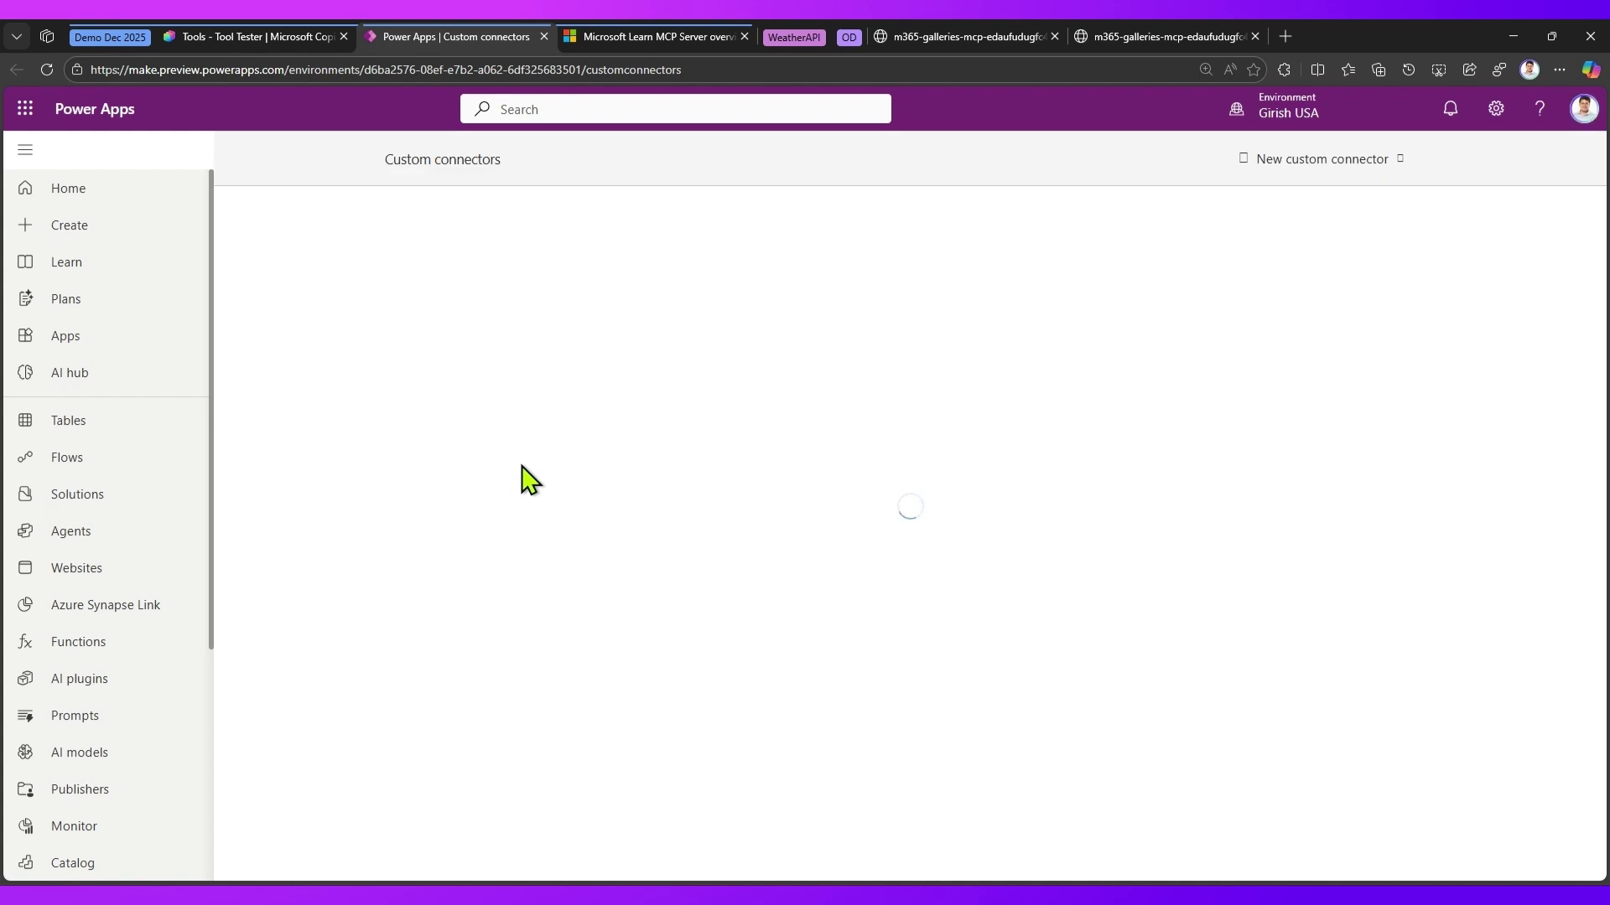
- Import the OpenAPI file MS-Learn-MCP-Server.swagger.json as a new custom connector named SwaggerMCPLearn
{"action": "left_click", "coordinate": [1370, 158]}
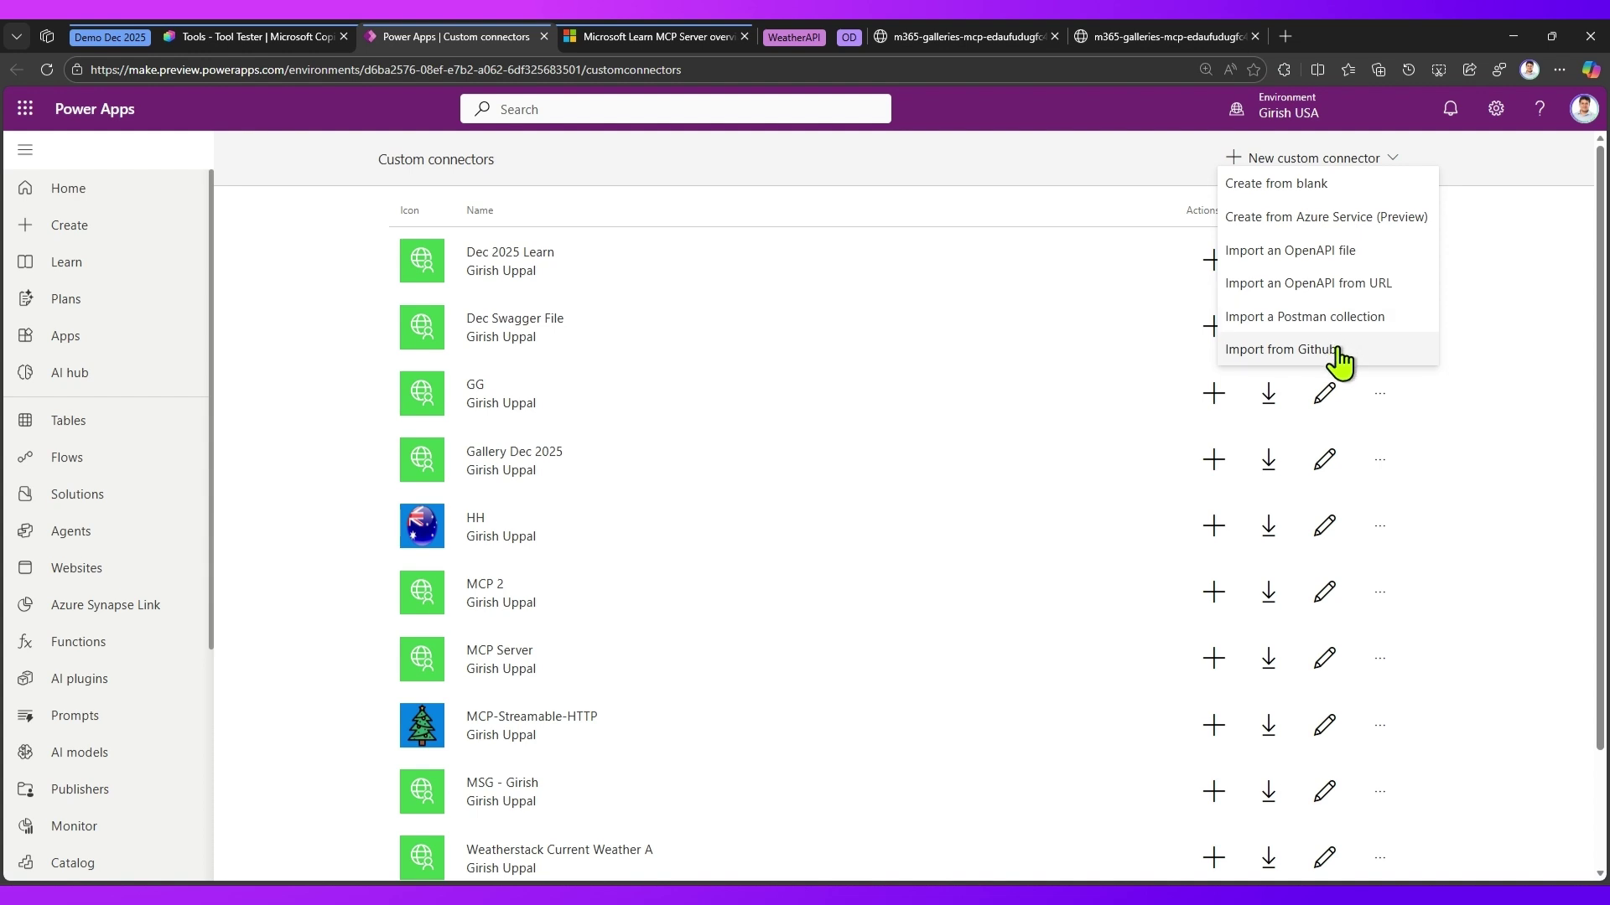
{"action": "left_click", "coordinate": [1318, 255]}
{"action": "left_click", "coordinate": [747, 470]}
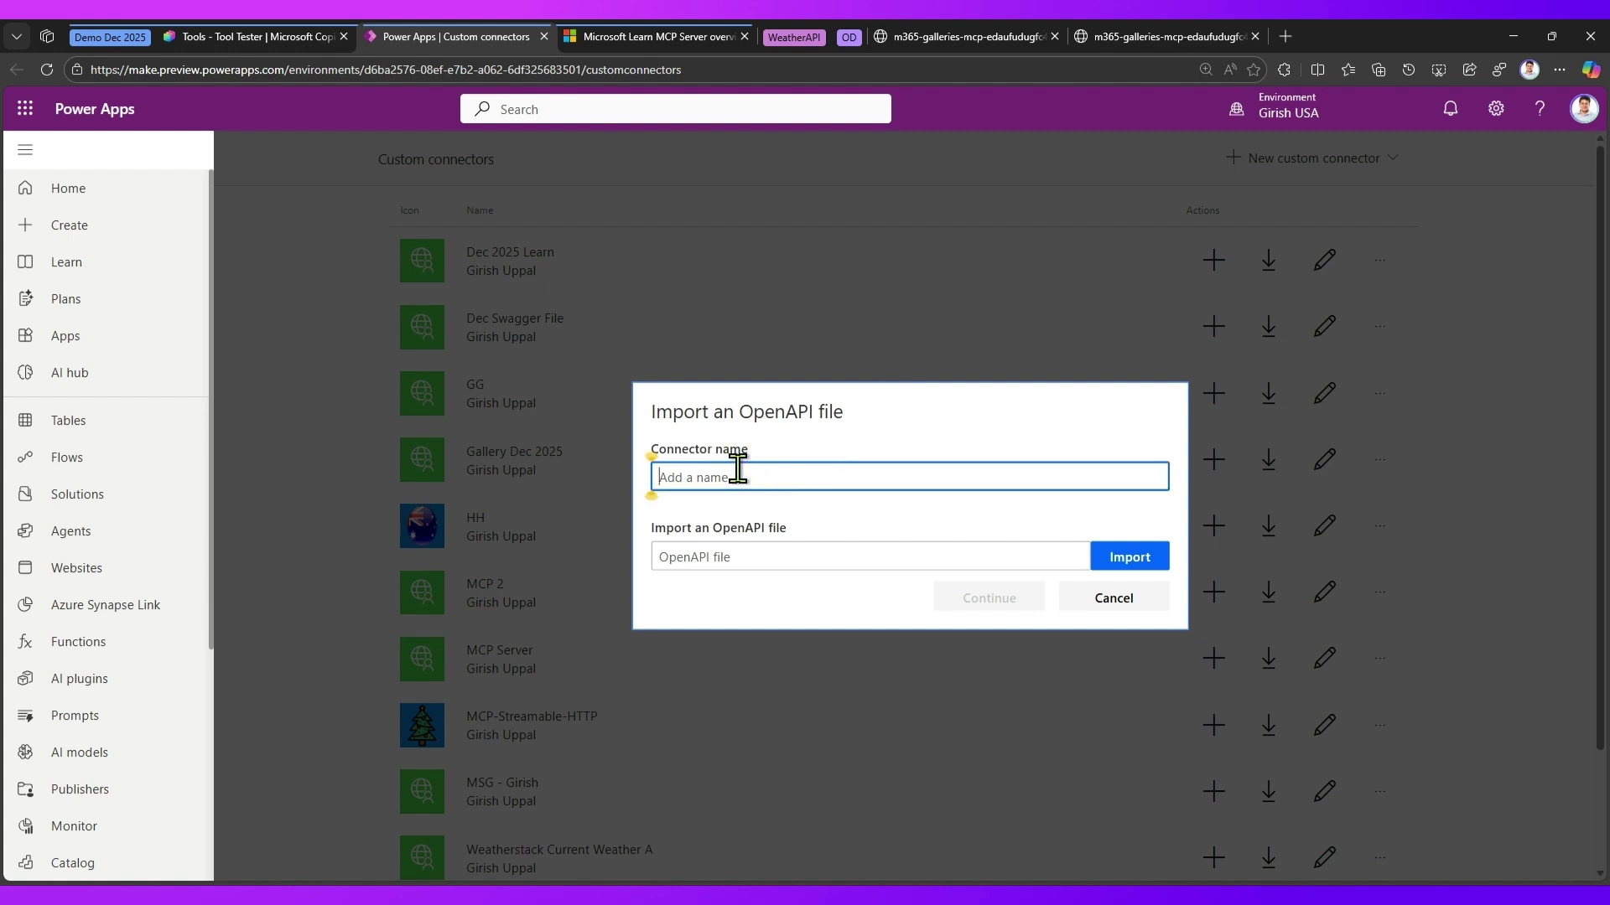
{"action": "left_click", "coordinate": [1138, 561]}
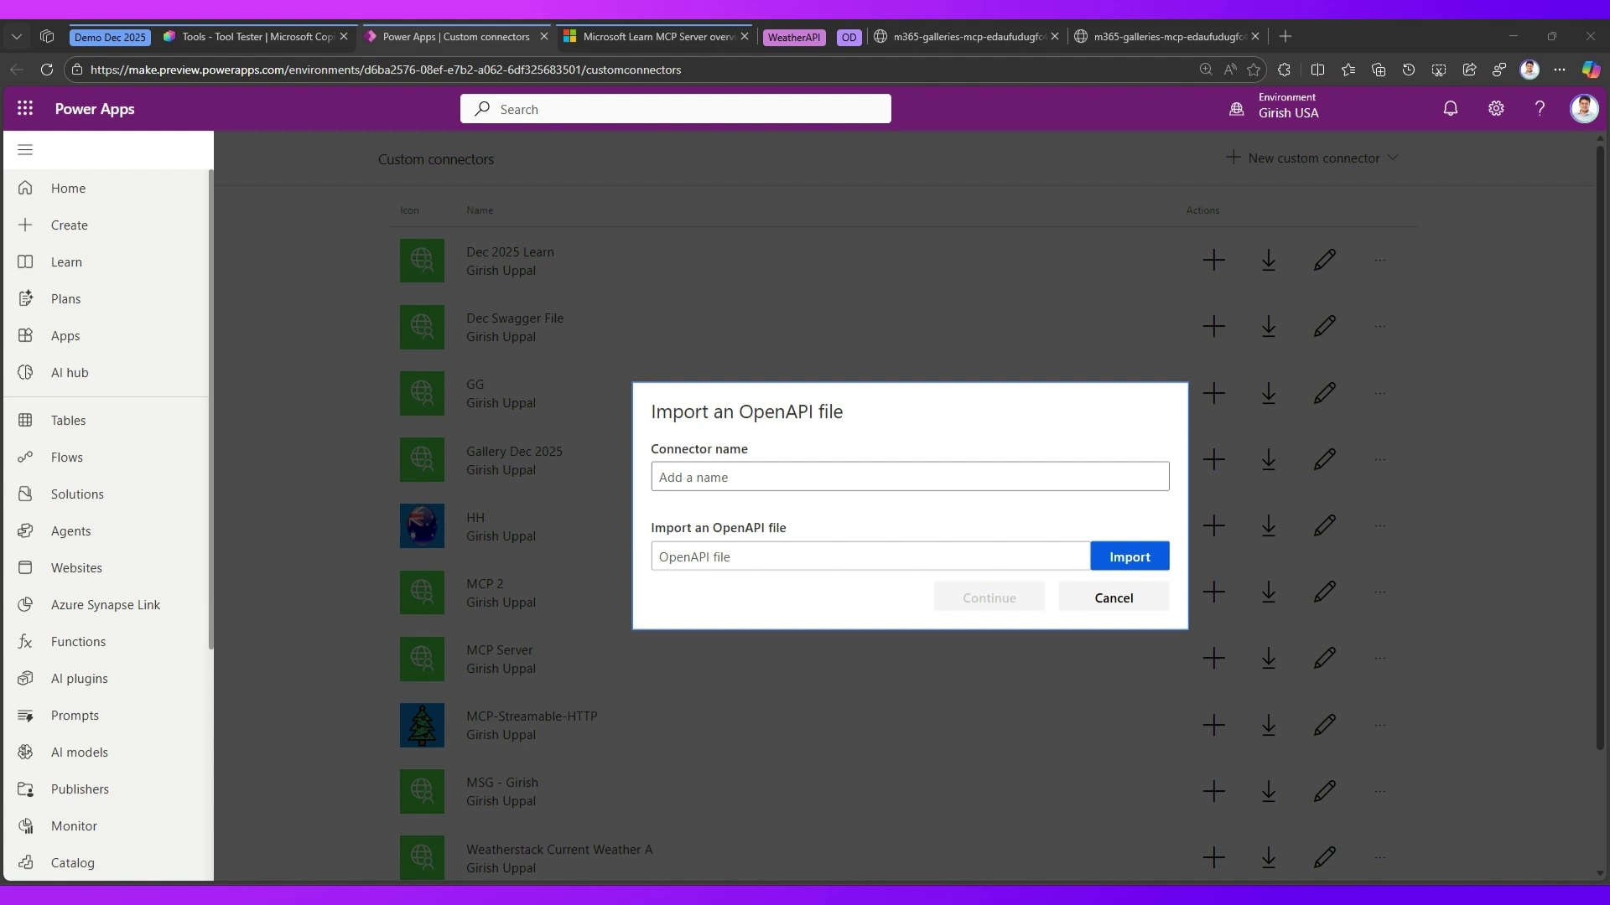
{"action": "left_click", "coordinate": [1195, 620]}
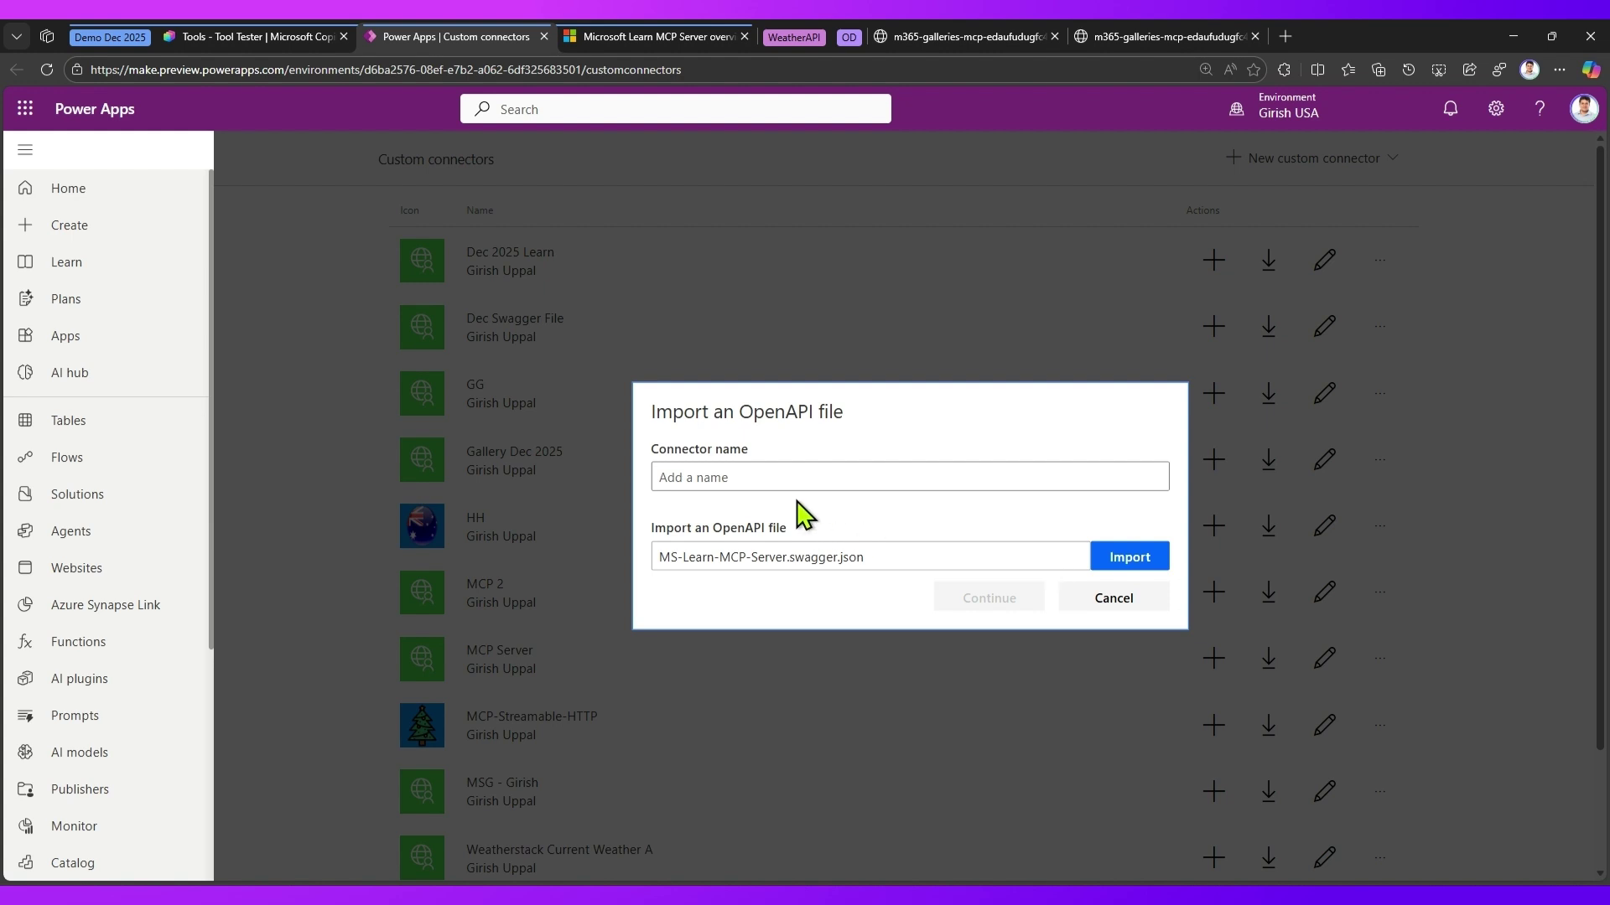
{"action": "left_click", "coordinate": [820, 476]}
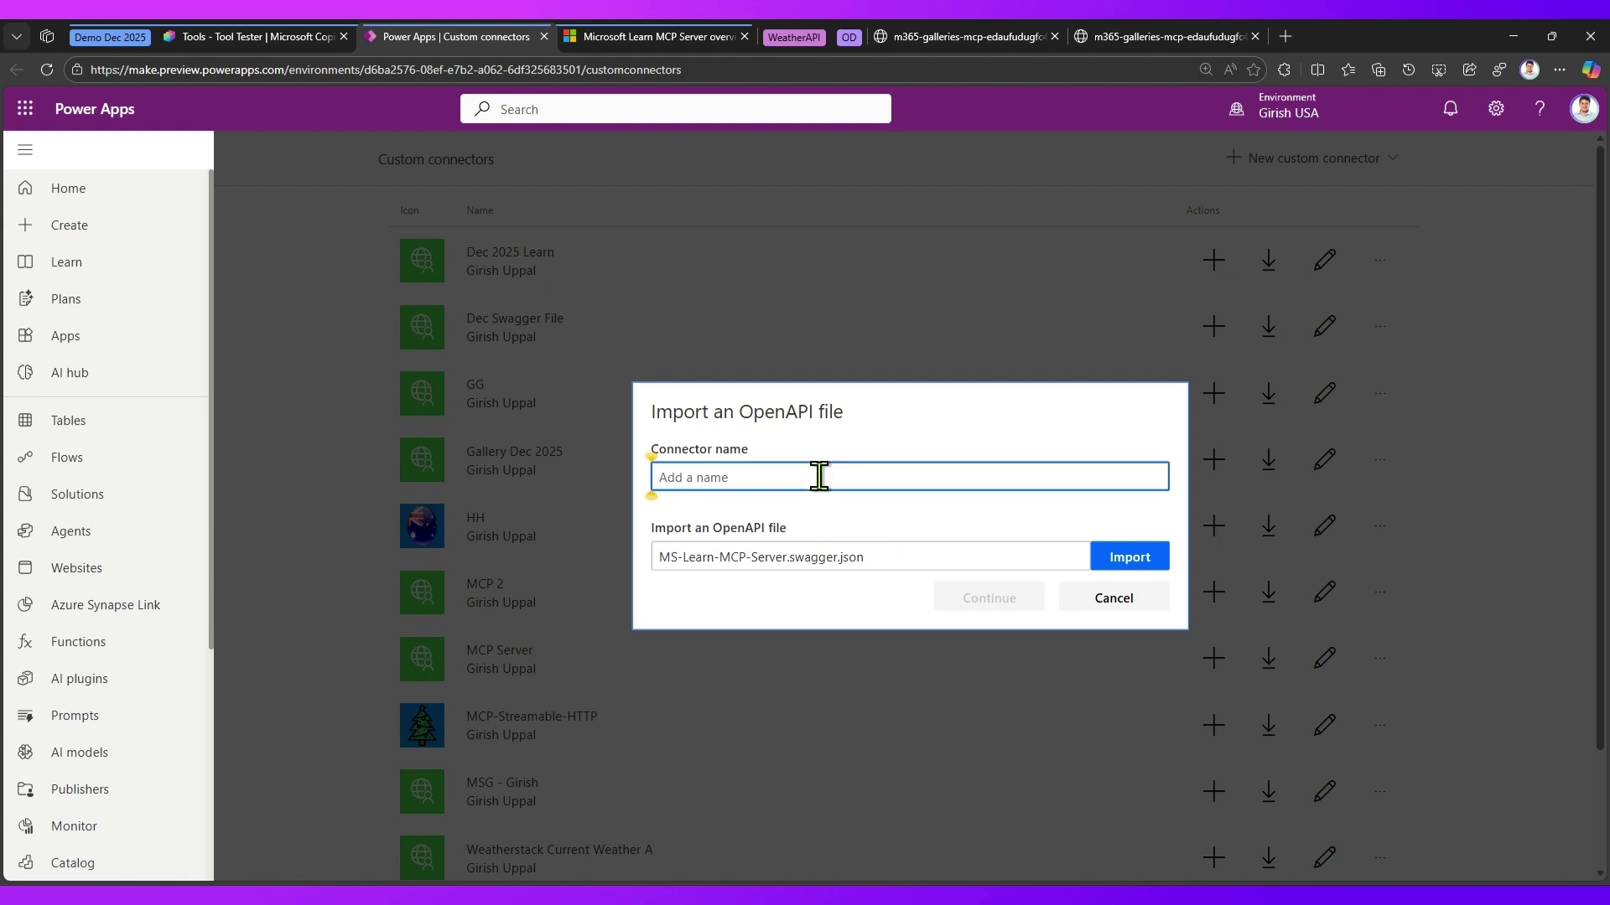
{"action": "type", "text": "SwaggerMCPLearn"}
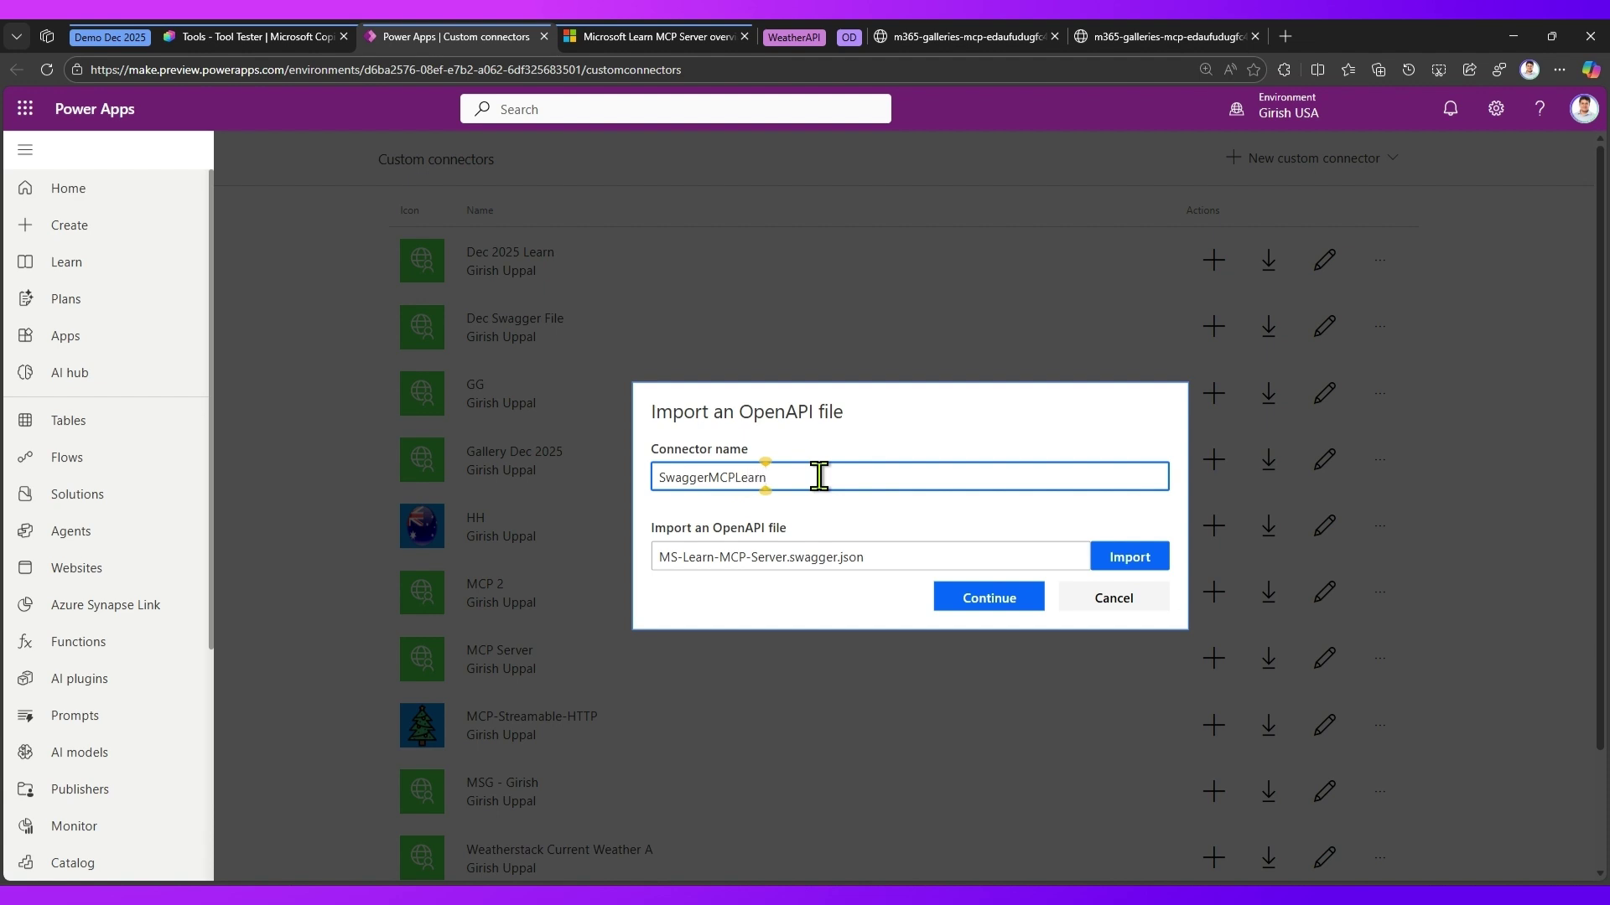
{"action": "left_click", "coordinate": [1007, 603]}
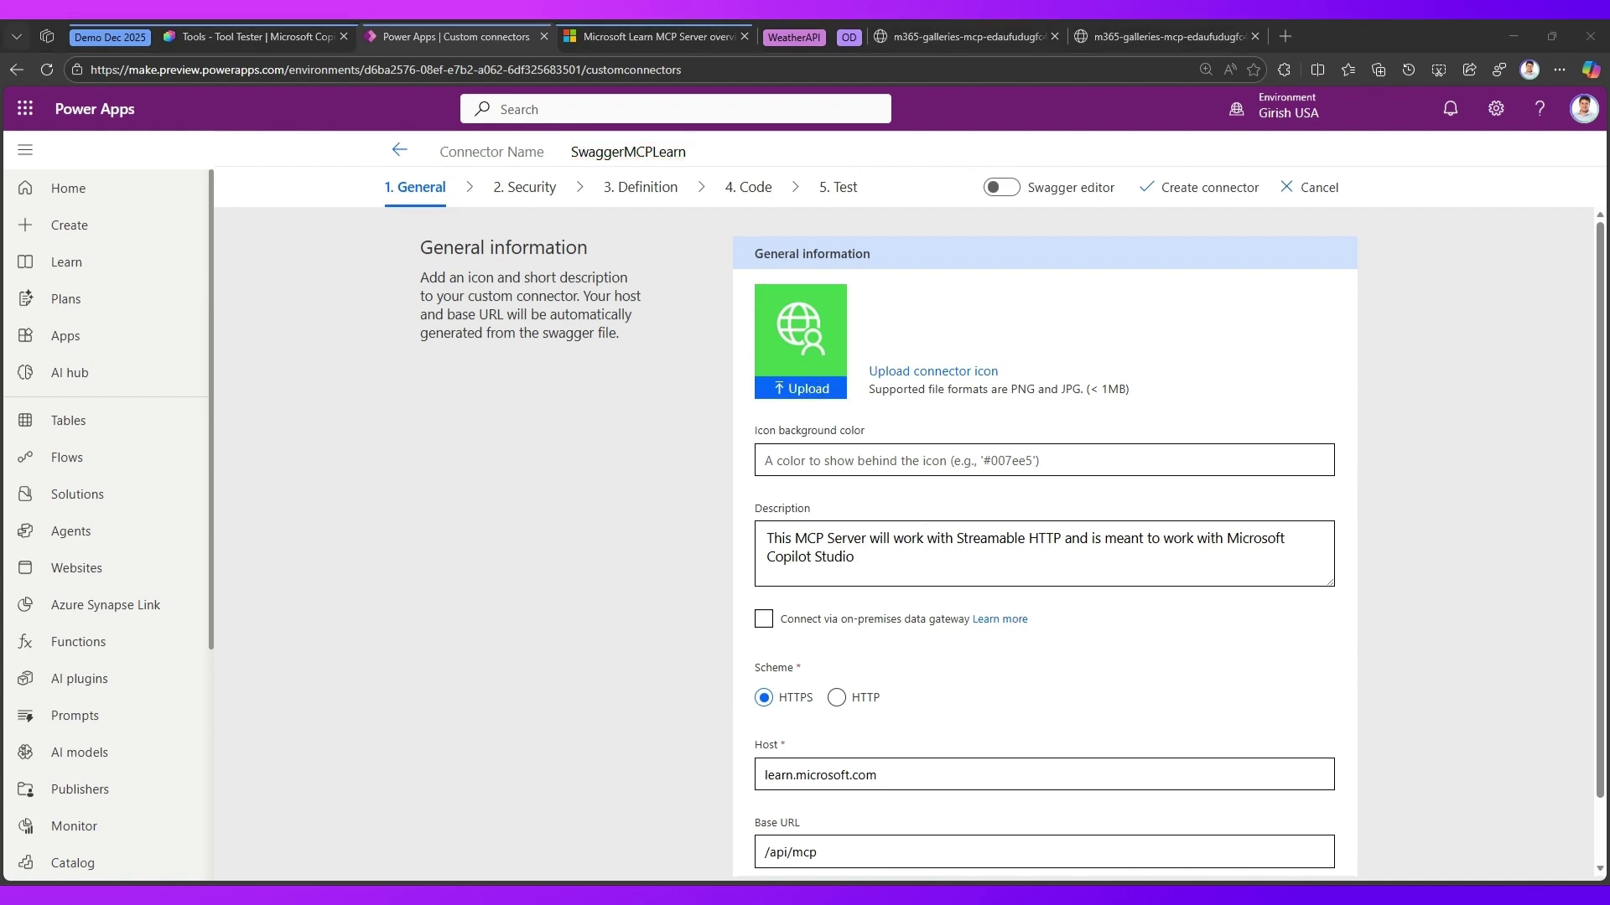
- Upload the Australian flag image as the connector icon and check the imported scheme, host and base URL
{"action": "left_click", "coordinate": [1185, 556]}
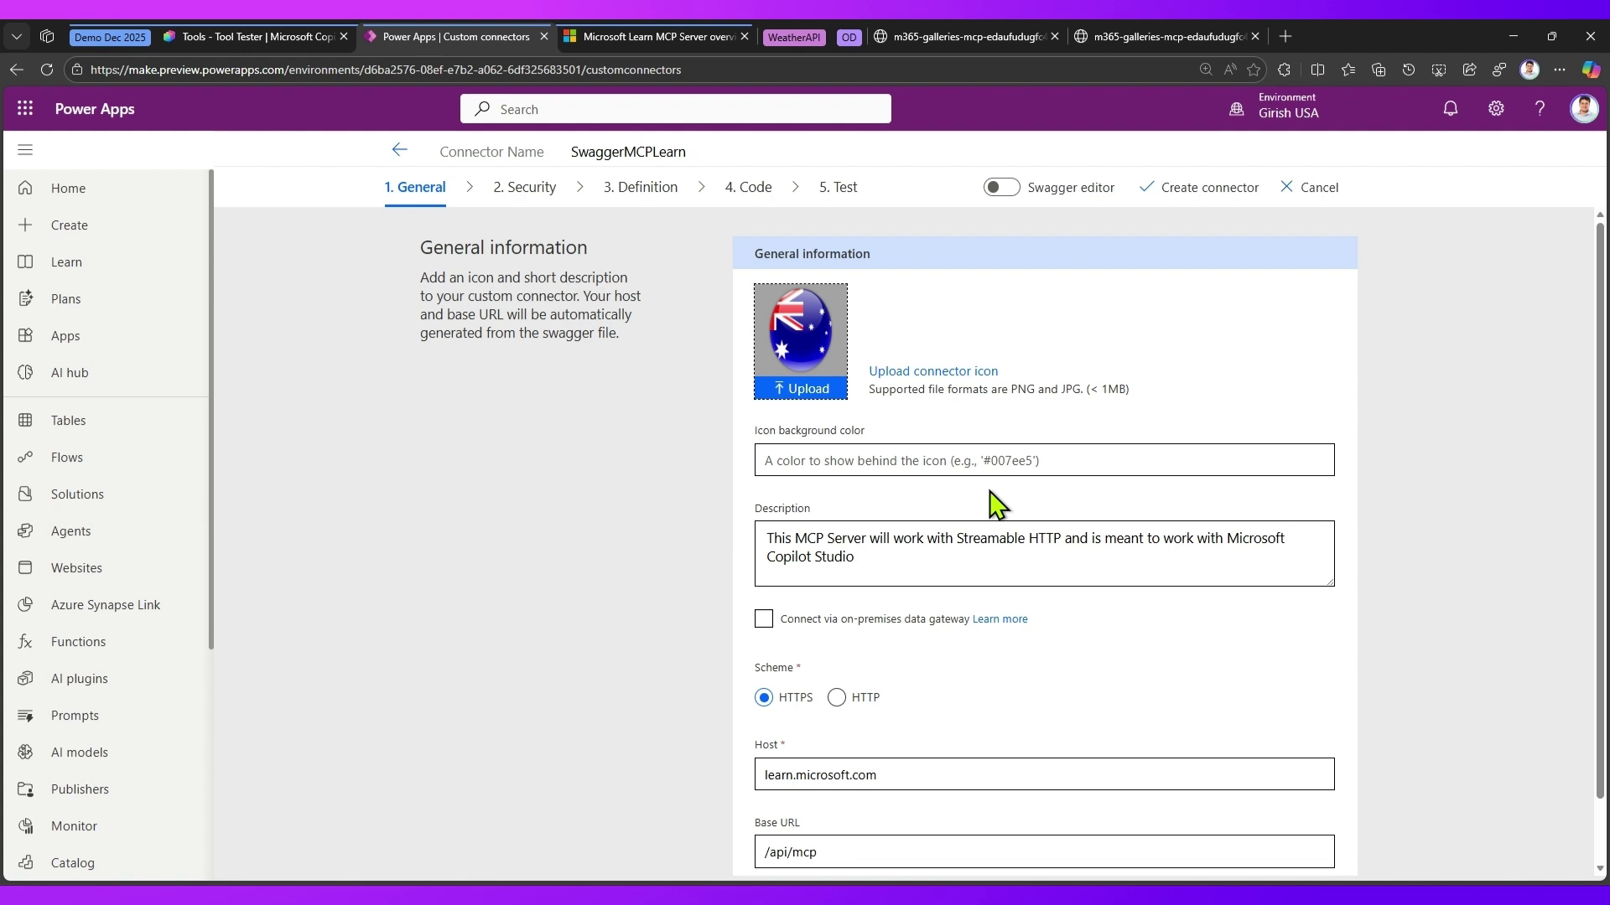
{"action": "scroll", "coordinate": [996, 499], "scroll_direction": "down", "scroll_amount": 1}
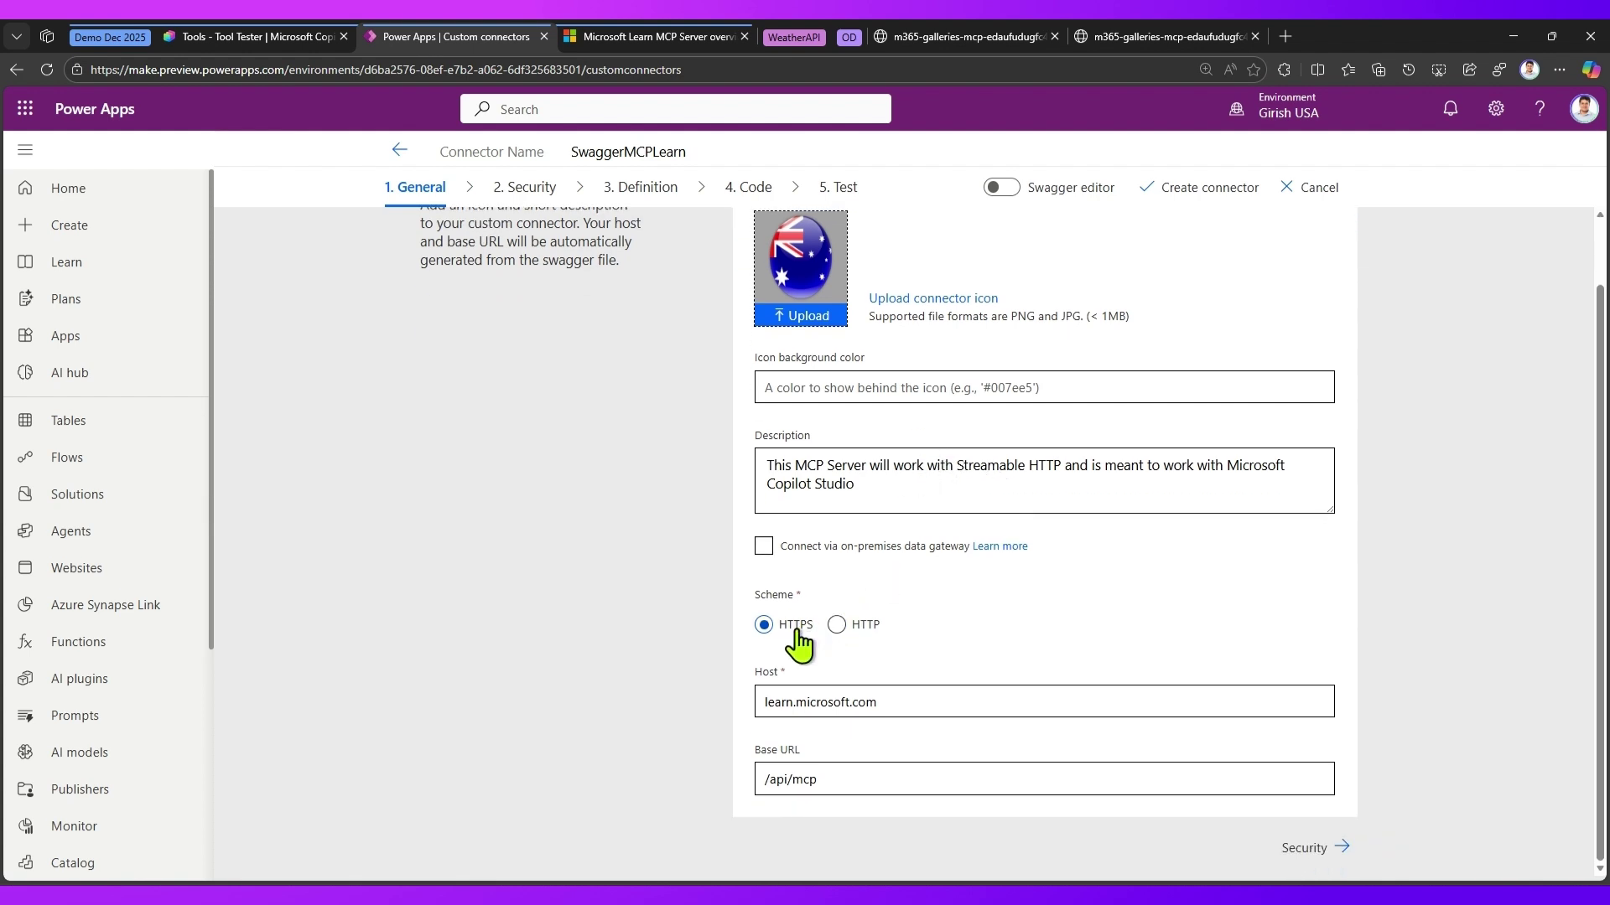
{"action": "left_click_drag", "start_coordinate": [880, 708], "coordinate": [757, 705]}
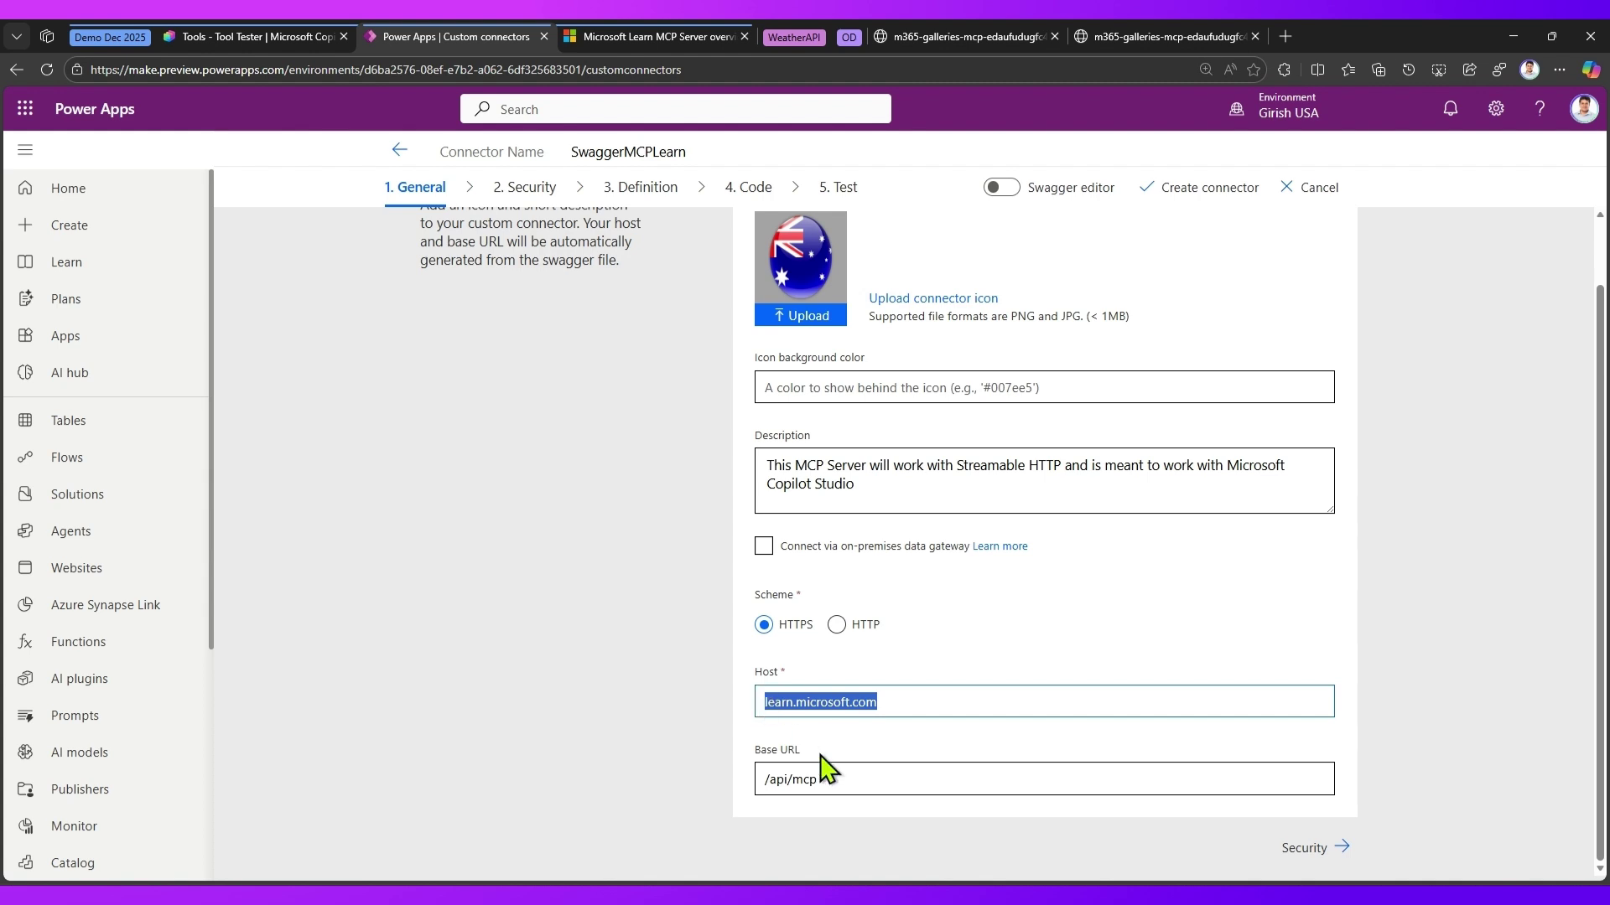
{"action": "left_click_drag", "start_coordinate": [826, 780], "coordinate": [752, 788]}
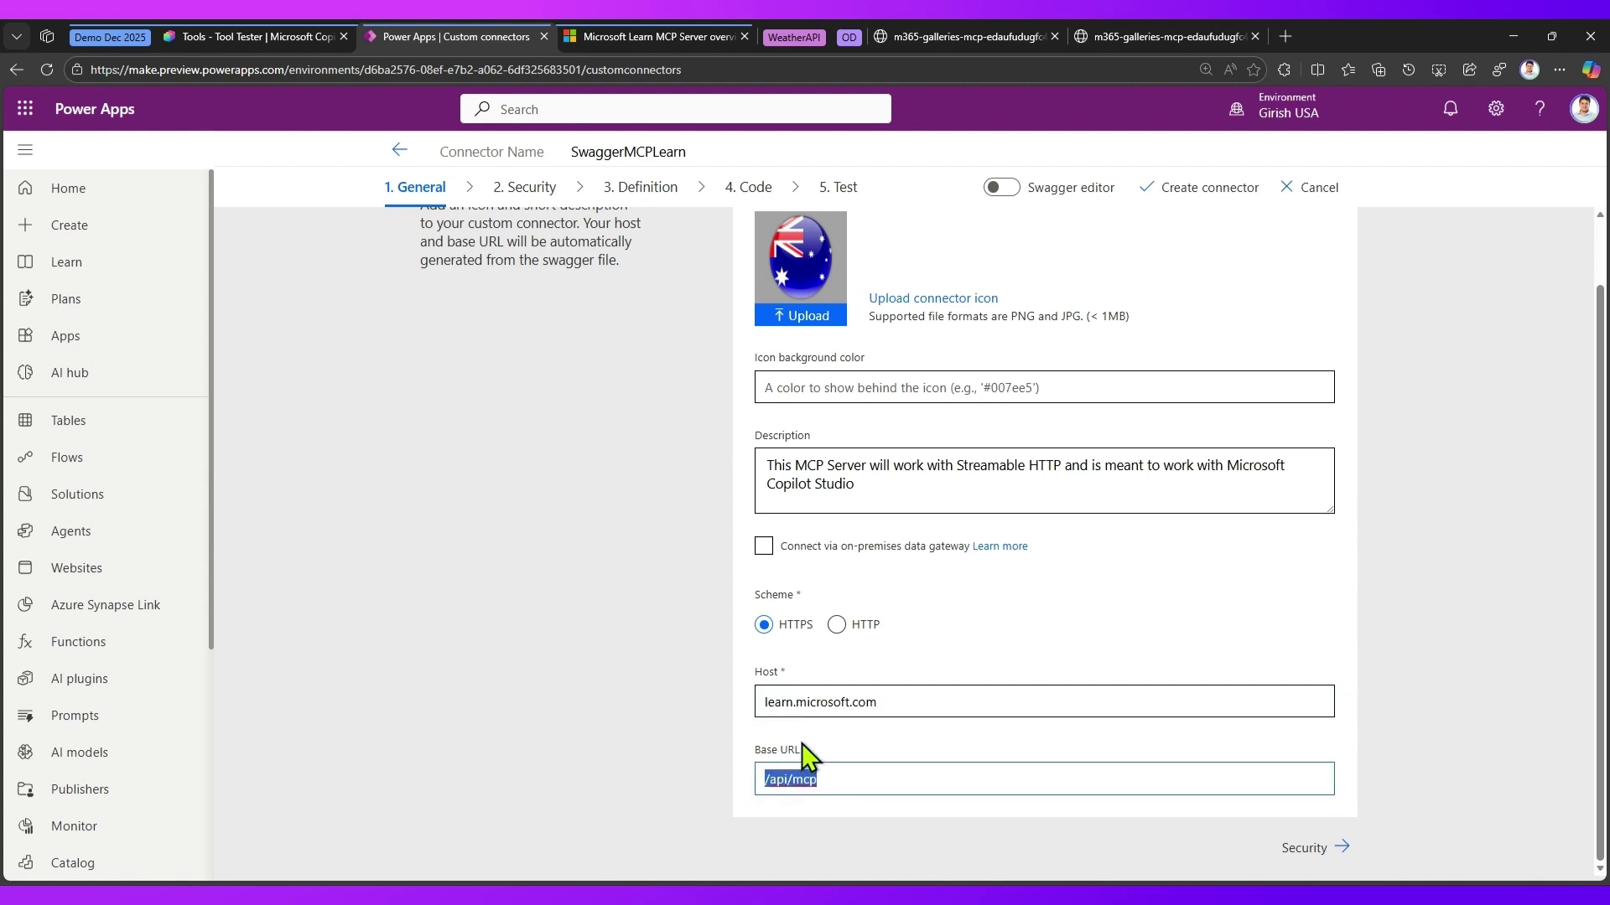
- Check the InvokeMCP operation in the Swagger editor and create the SwaggerMCPLearn connector
{"action": "left_click", "coordinate": [1007, 189]}
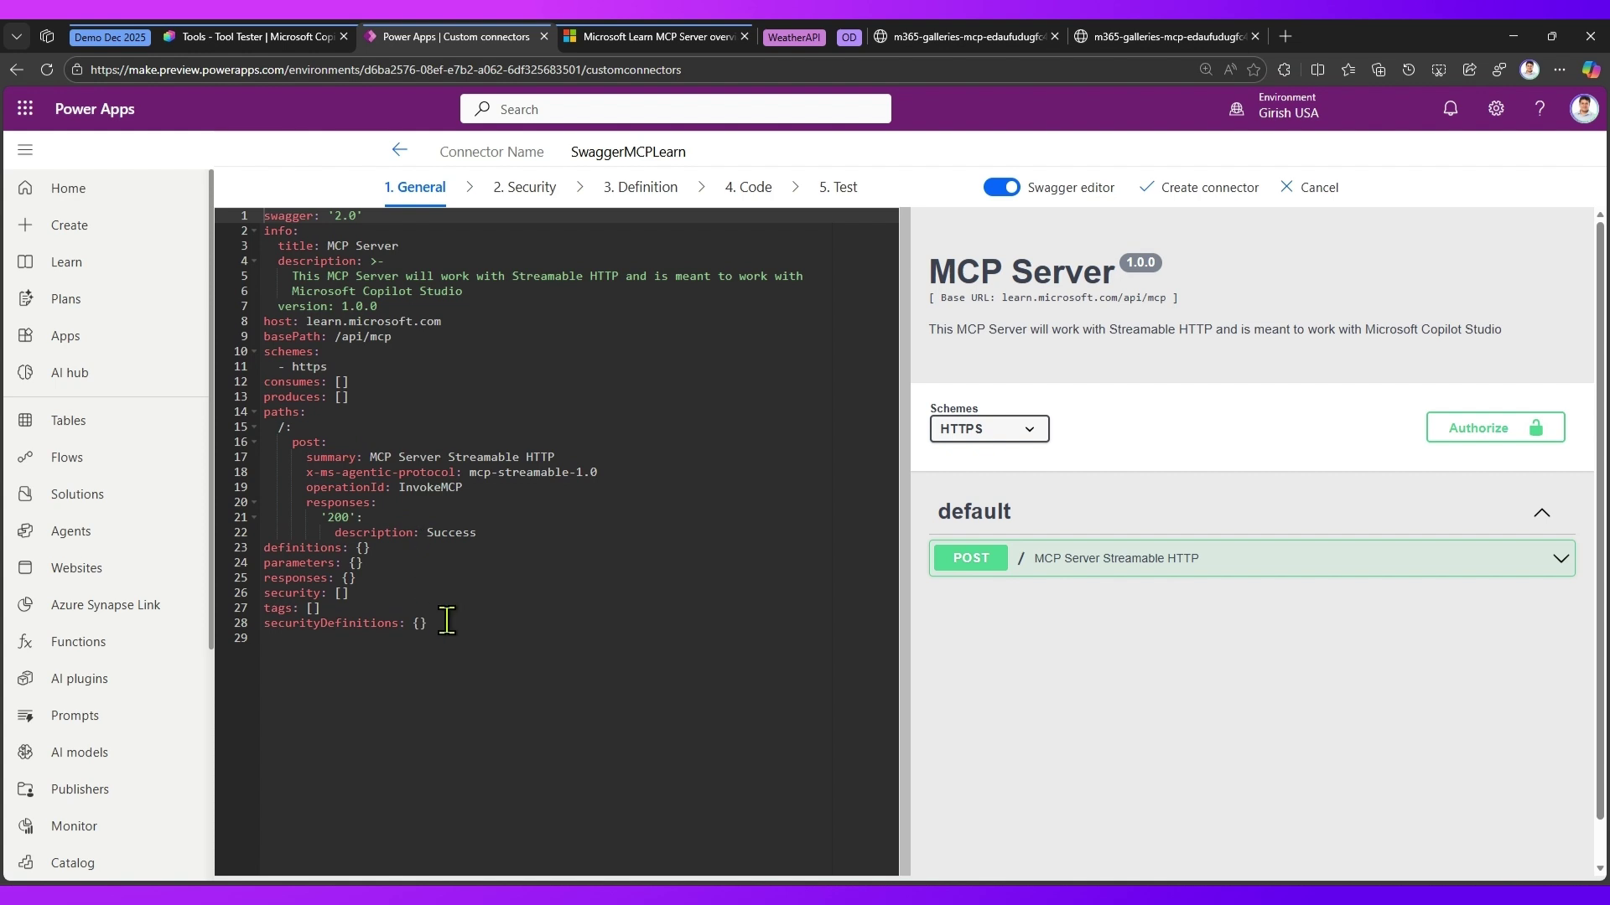
{"action": "left_click_drag", "start_coordinate": [403, 491], "coordinate": [464, 489]}
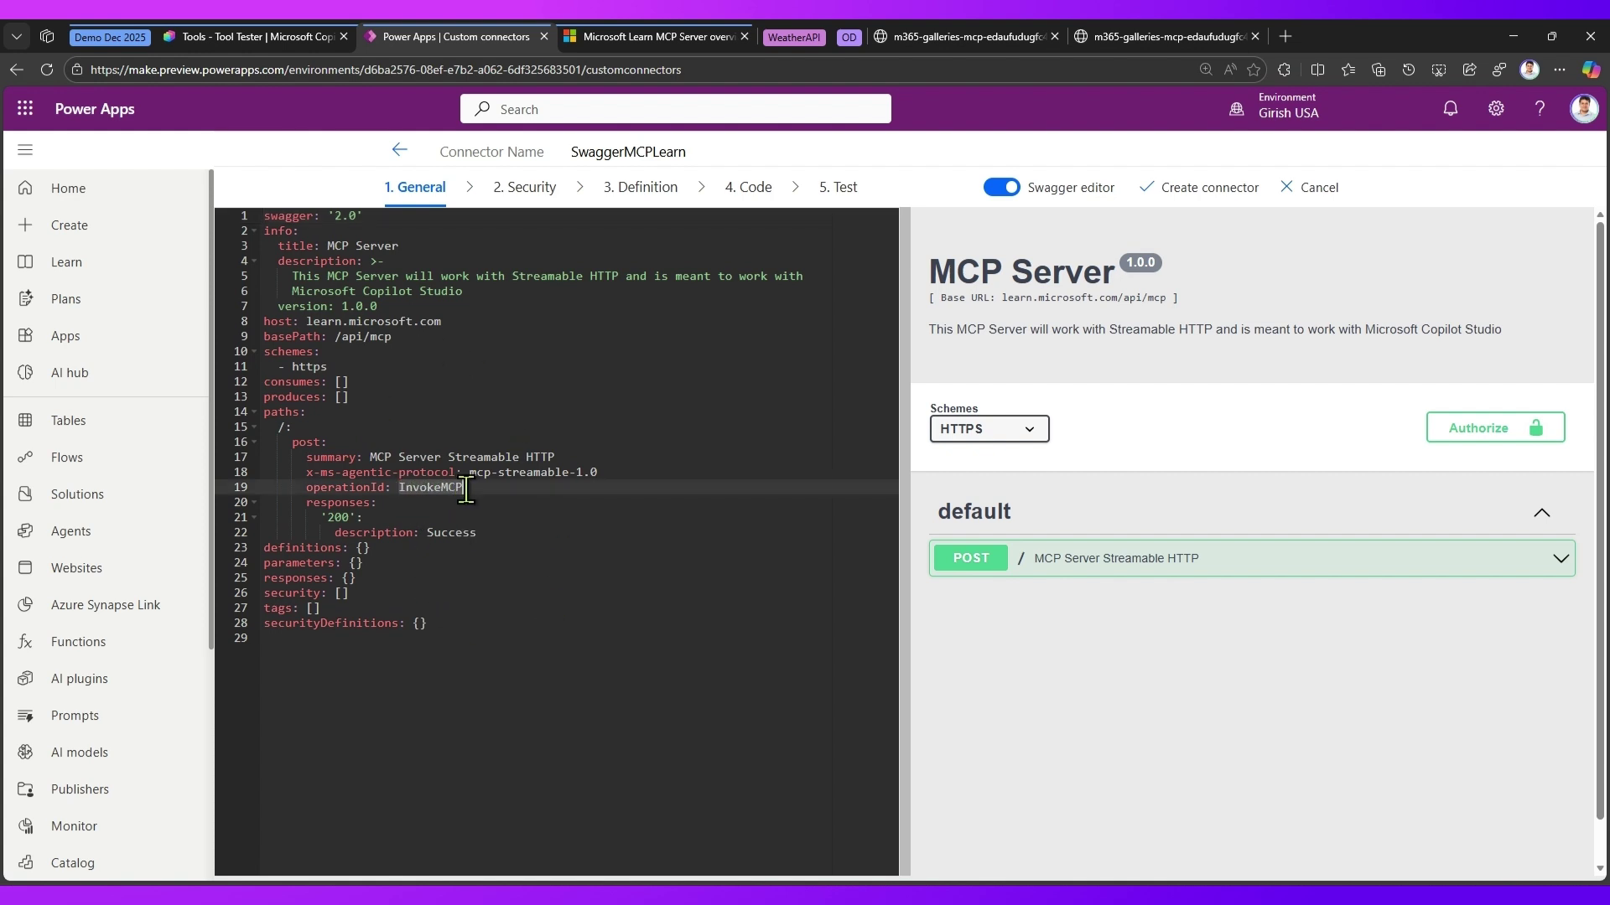
{"action": "left_click", "coordinate": [1197, 190]}
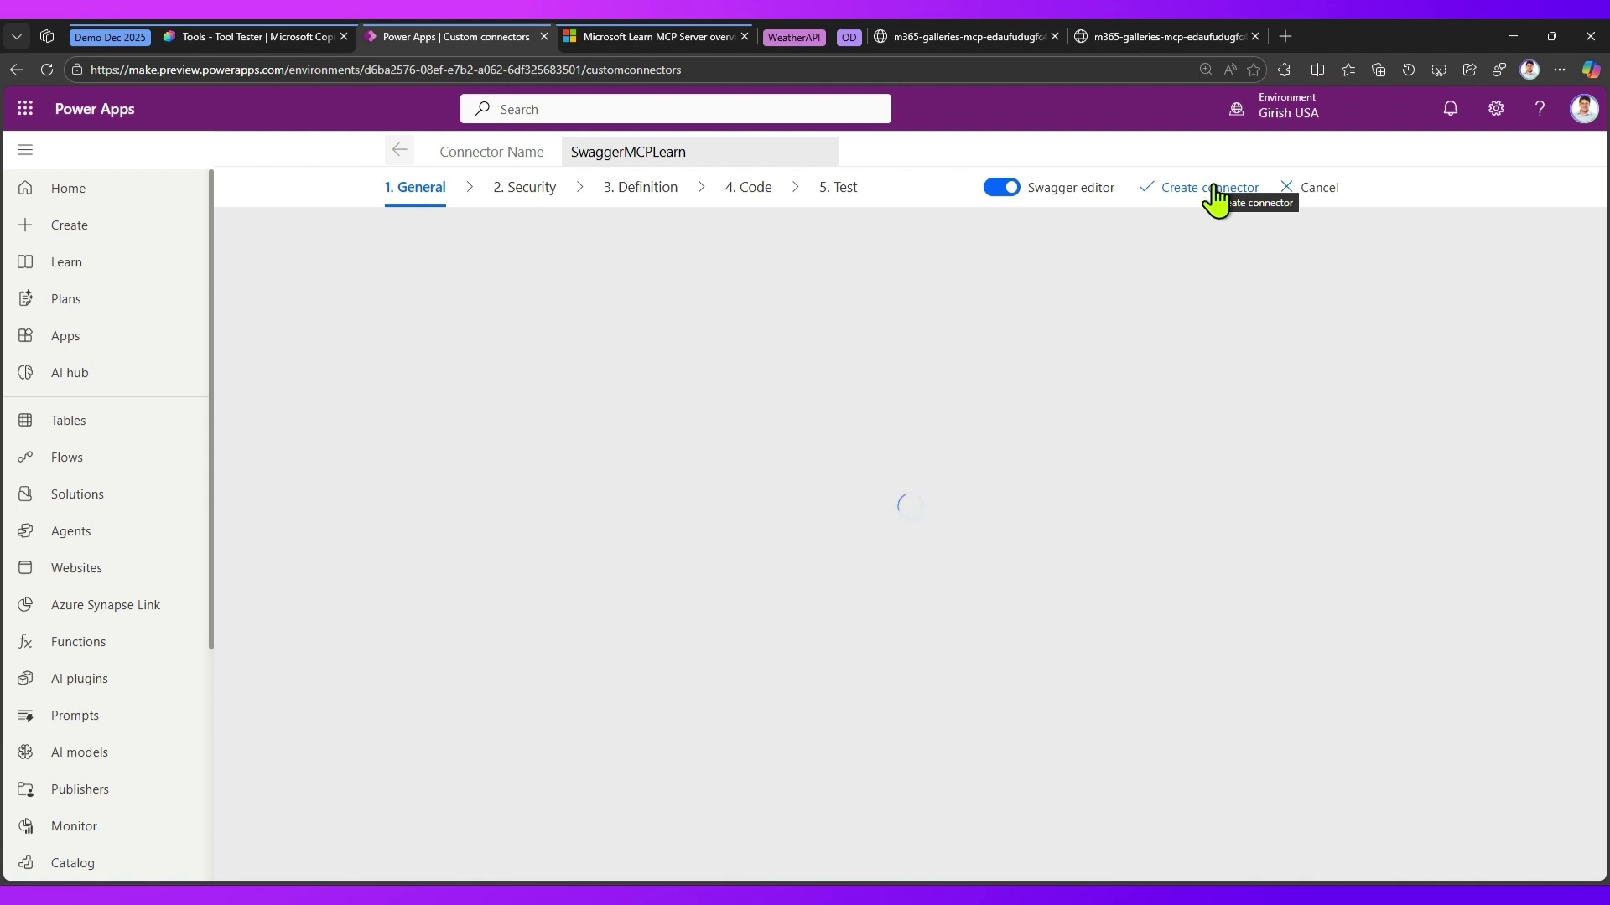
{"action": "left_click", "coordinate": [1213, 192]}
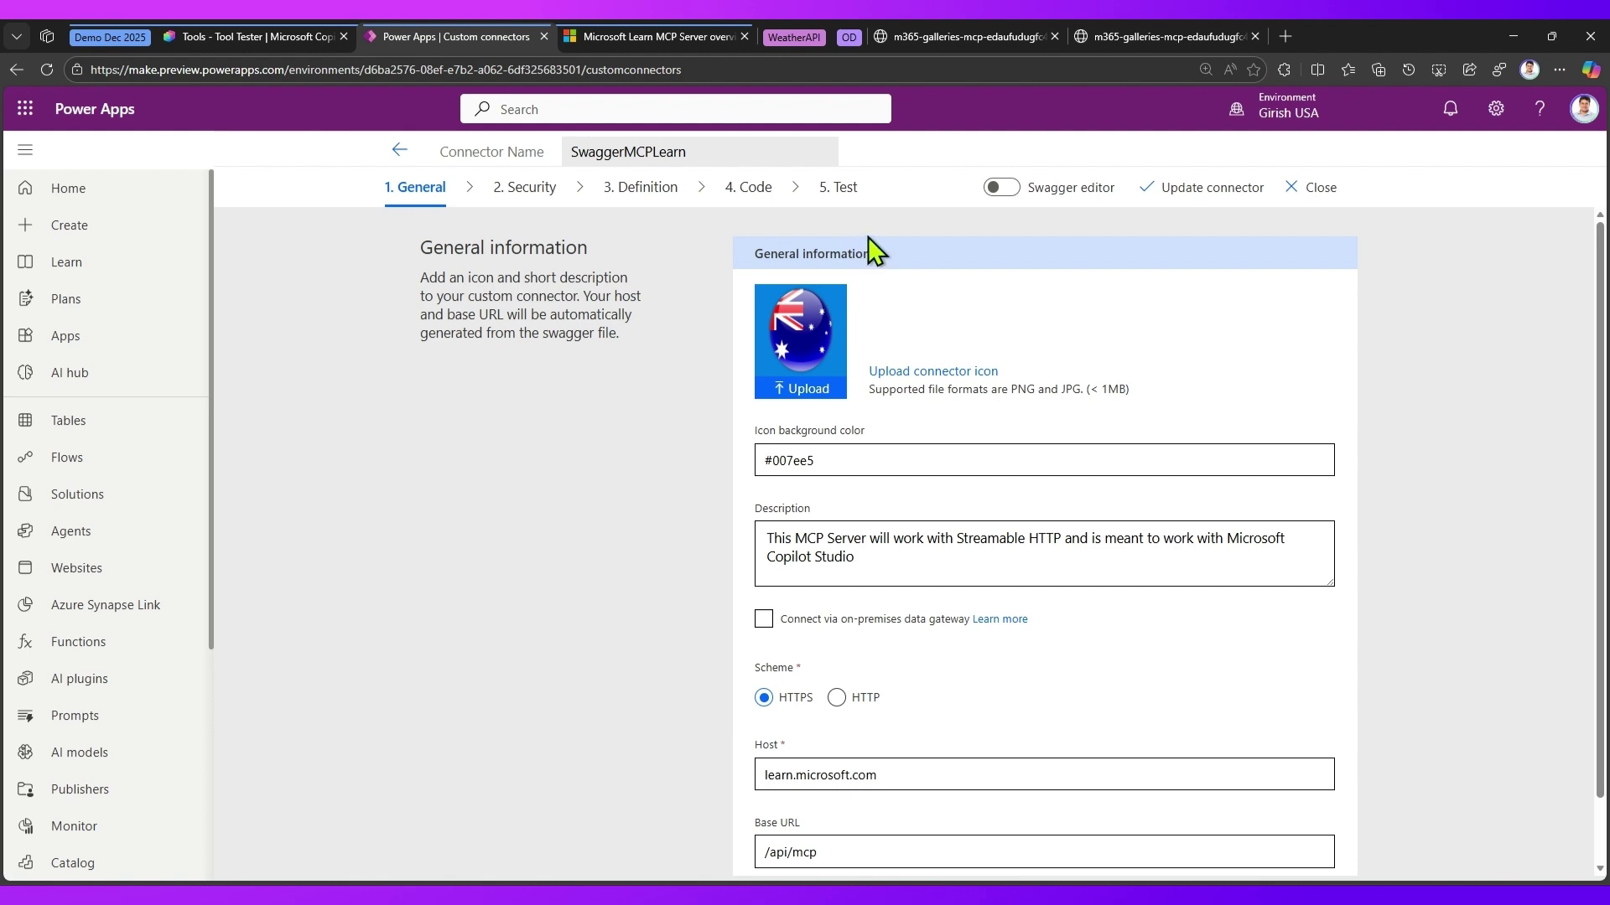
- Create a new SwaggerMCPLearn connection from the connector's test stage and return to the list of custom connectors
{"action": "left_click", "coordinate": [842, 198]}
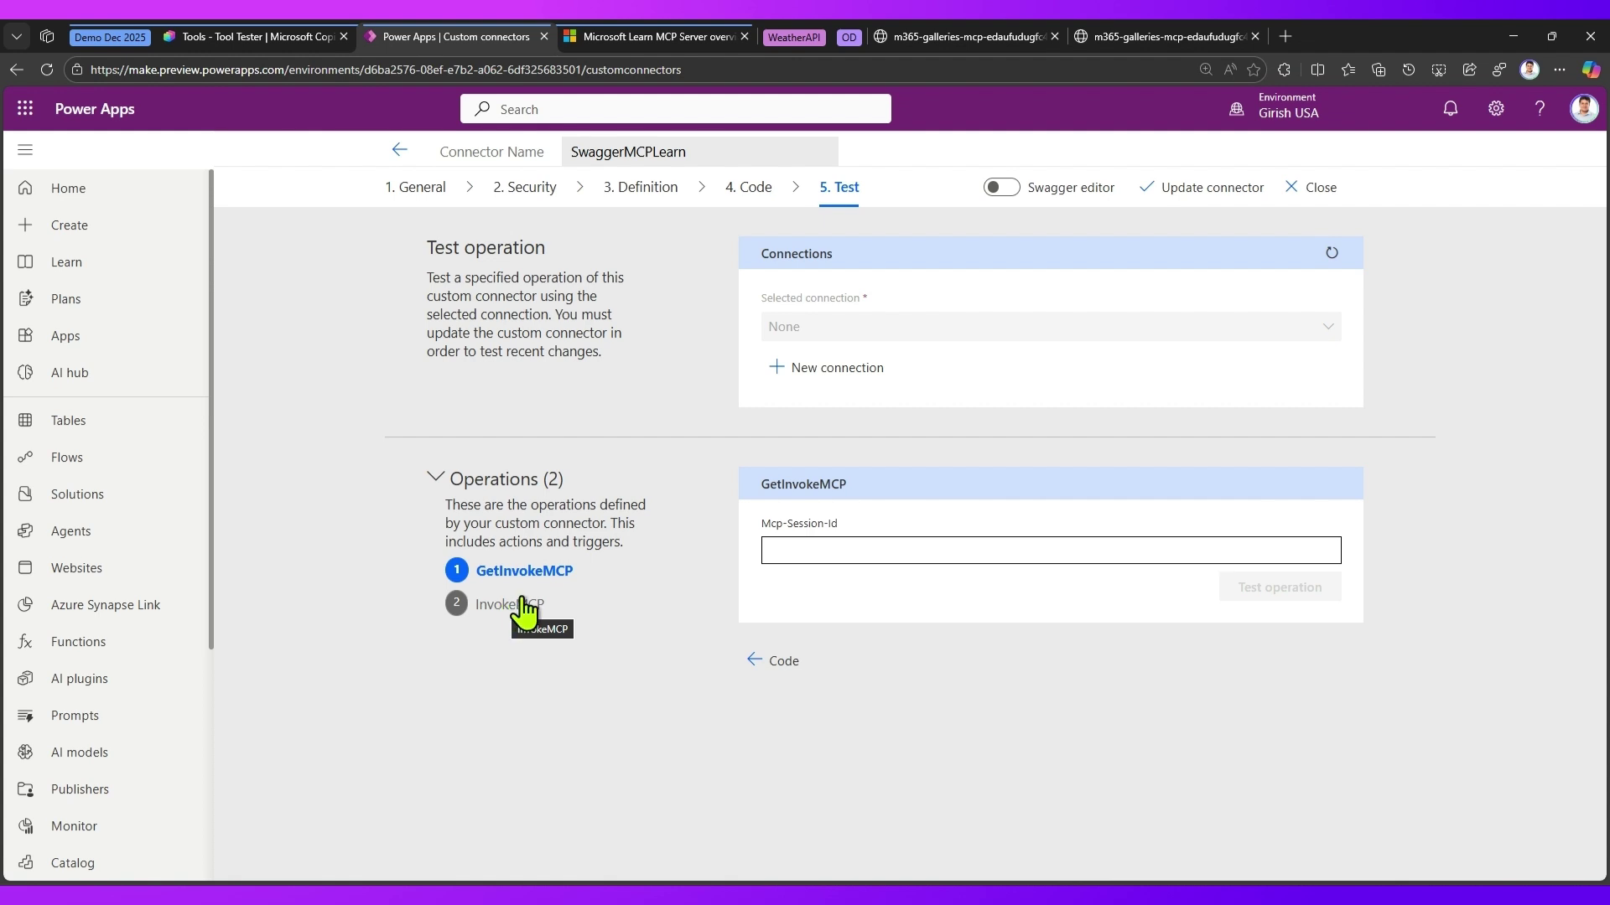
{"action": "left_click", "coordinate": [839, 379]}
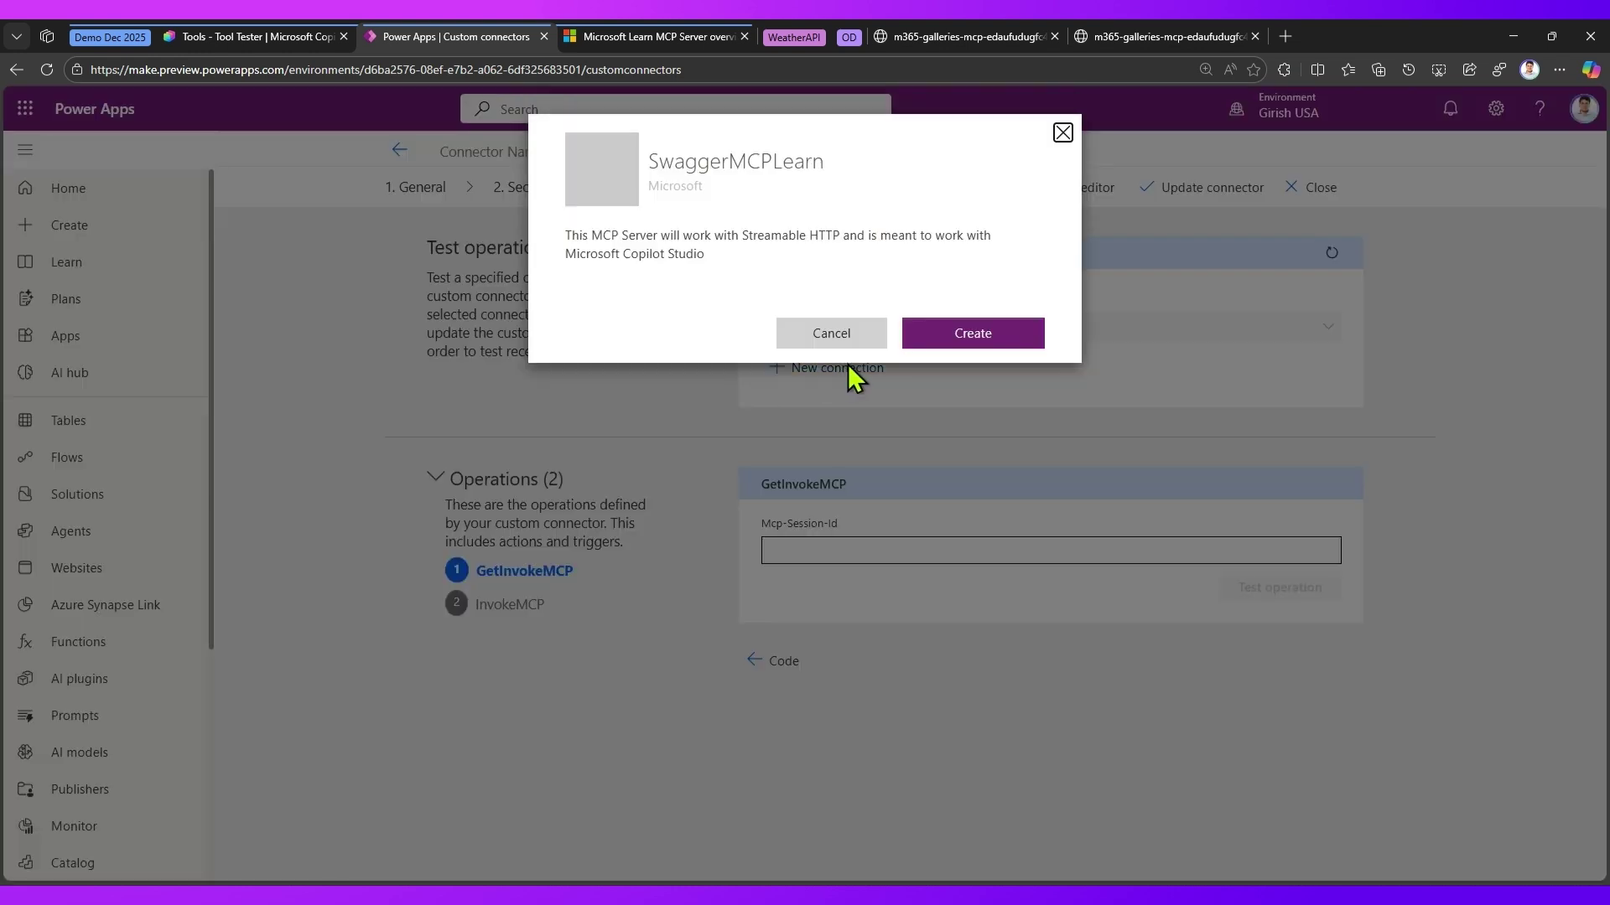
{"action": "left_click", "coordinate": [939, 340]}
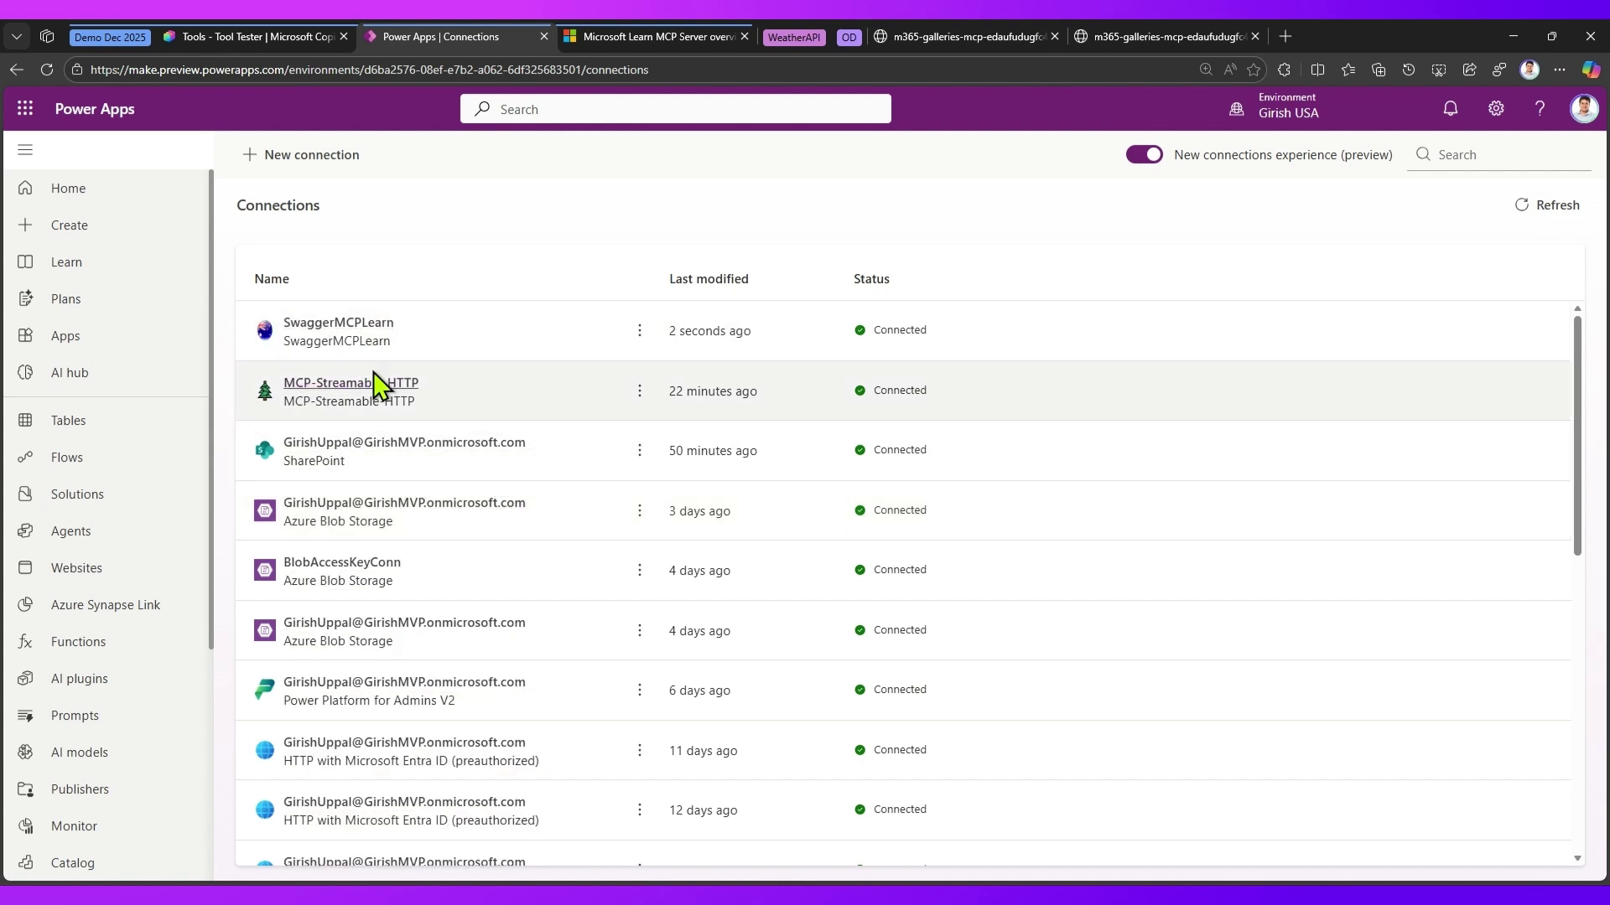
{"action": "scroll", "coordinate": [47, 754], "scroll_direction": "down", "scroll_amount": 4}
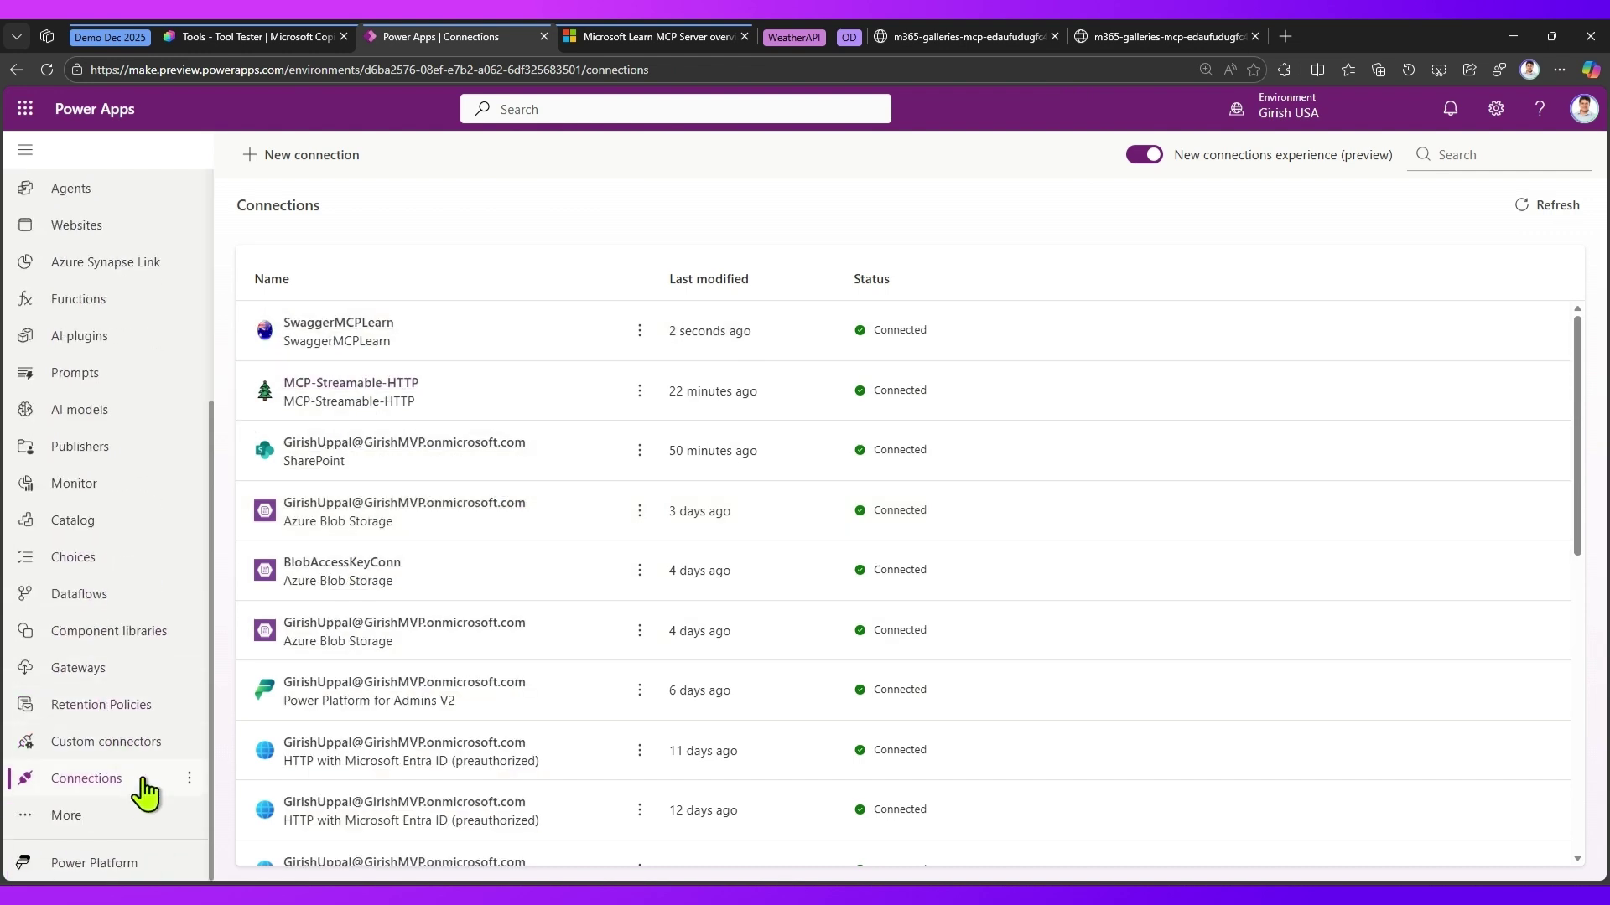
{"action": "left_click", "coordinate": [118, 750]}
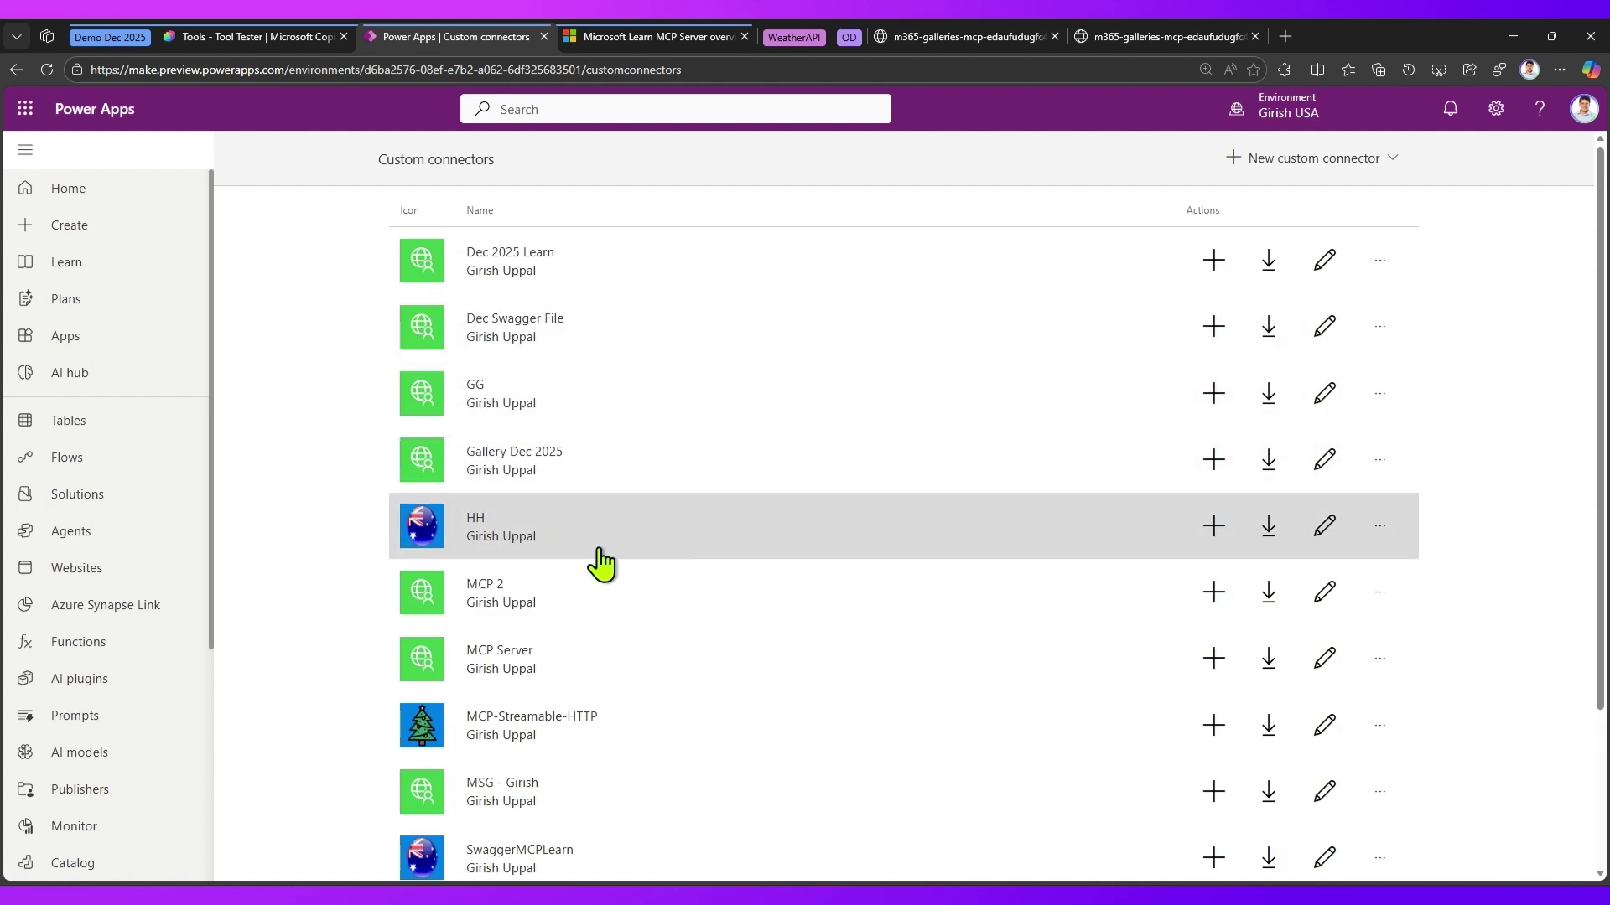
- Open the SwaggerMCPLearn custom connector for editing and select the InvokeMCP operation in its test stage
{"action": "scroll", "coordinate": [602, 564], "scroll_direction": "down", "scroll_amount": 2}
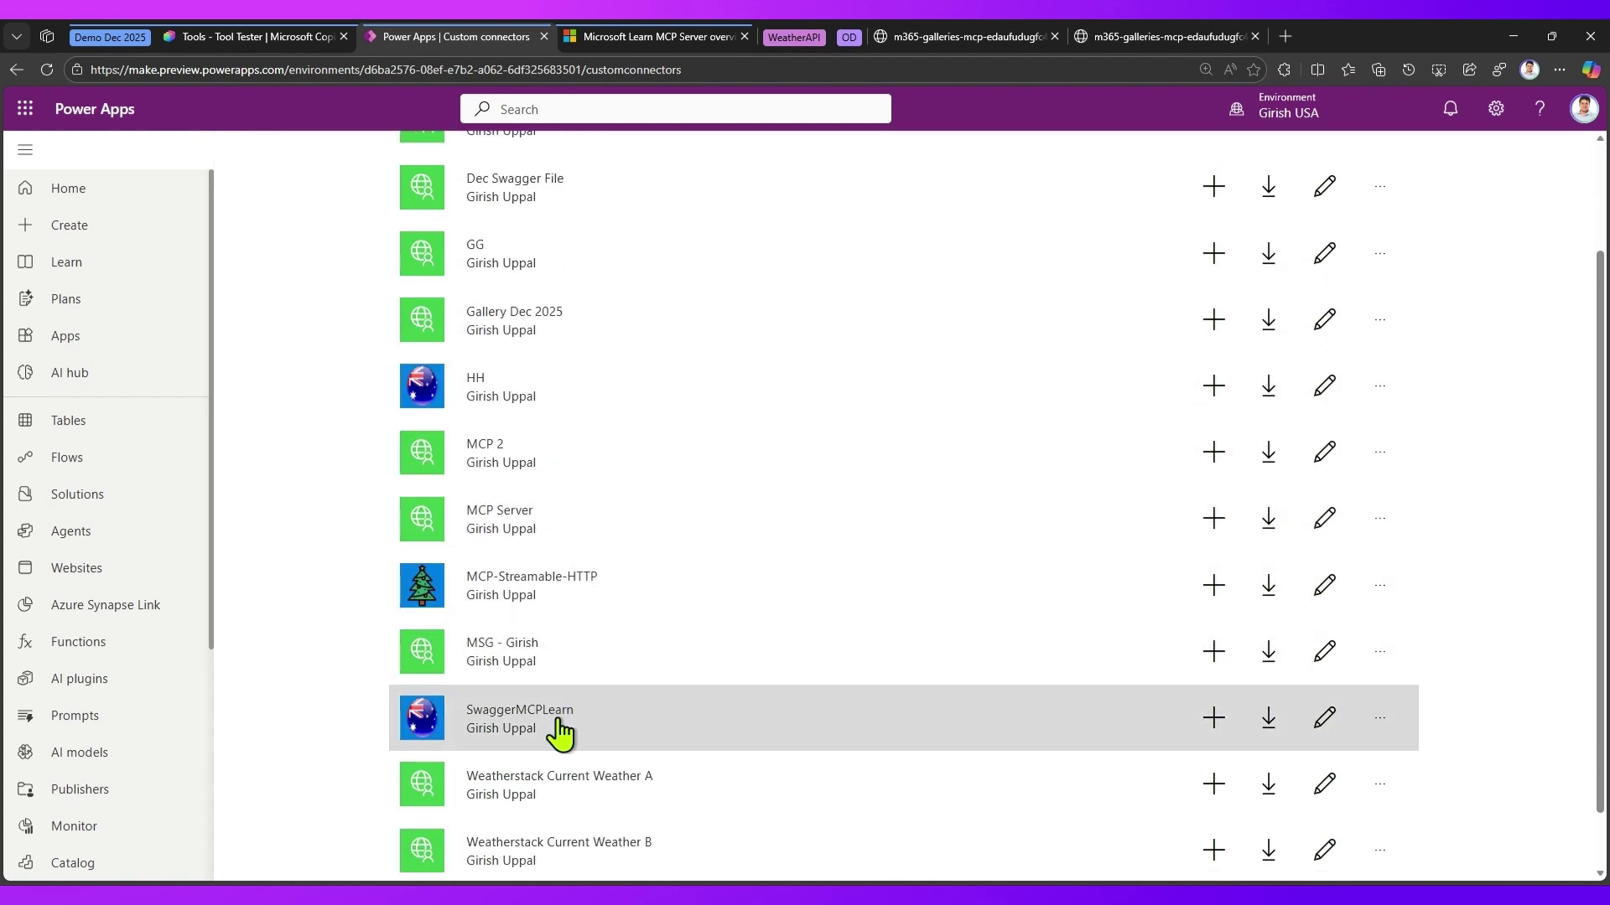
{"action": "left_click", "coordinate": [1324, 719]}
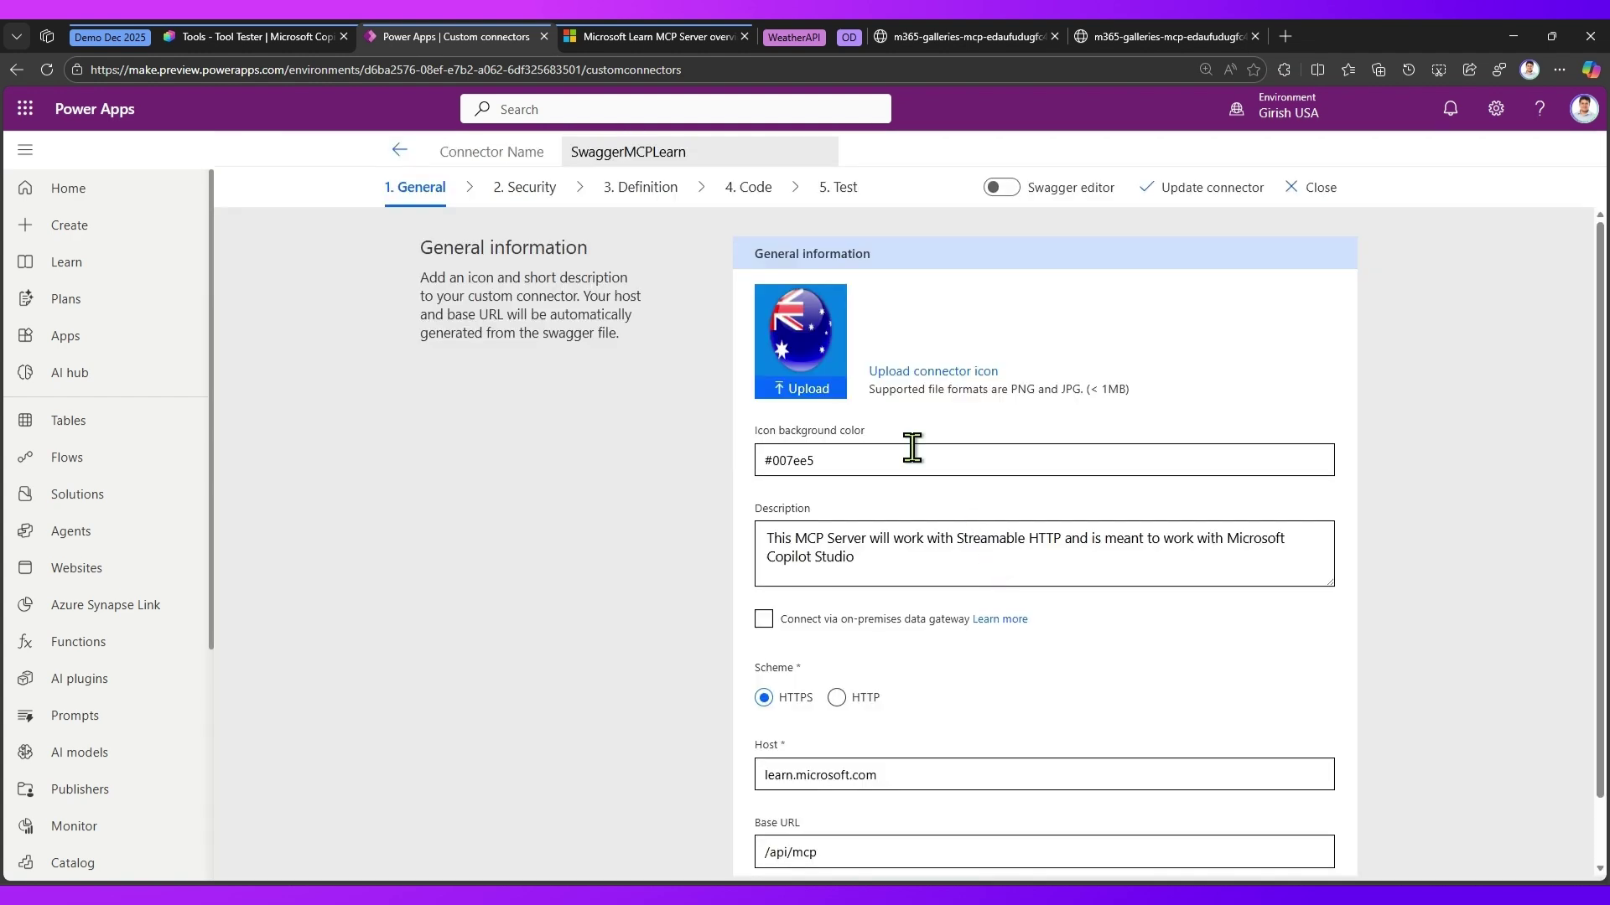
{"action": "left_click", "coordinate": [845, 192]}
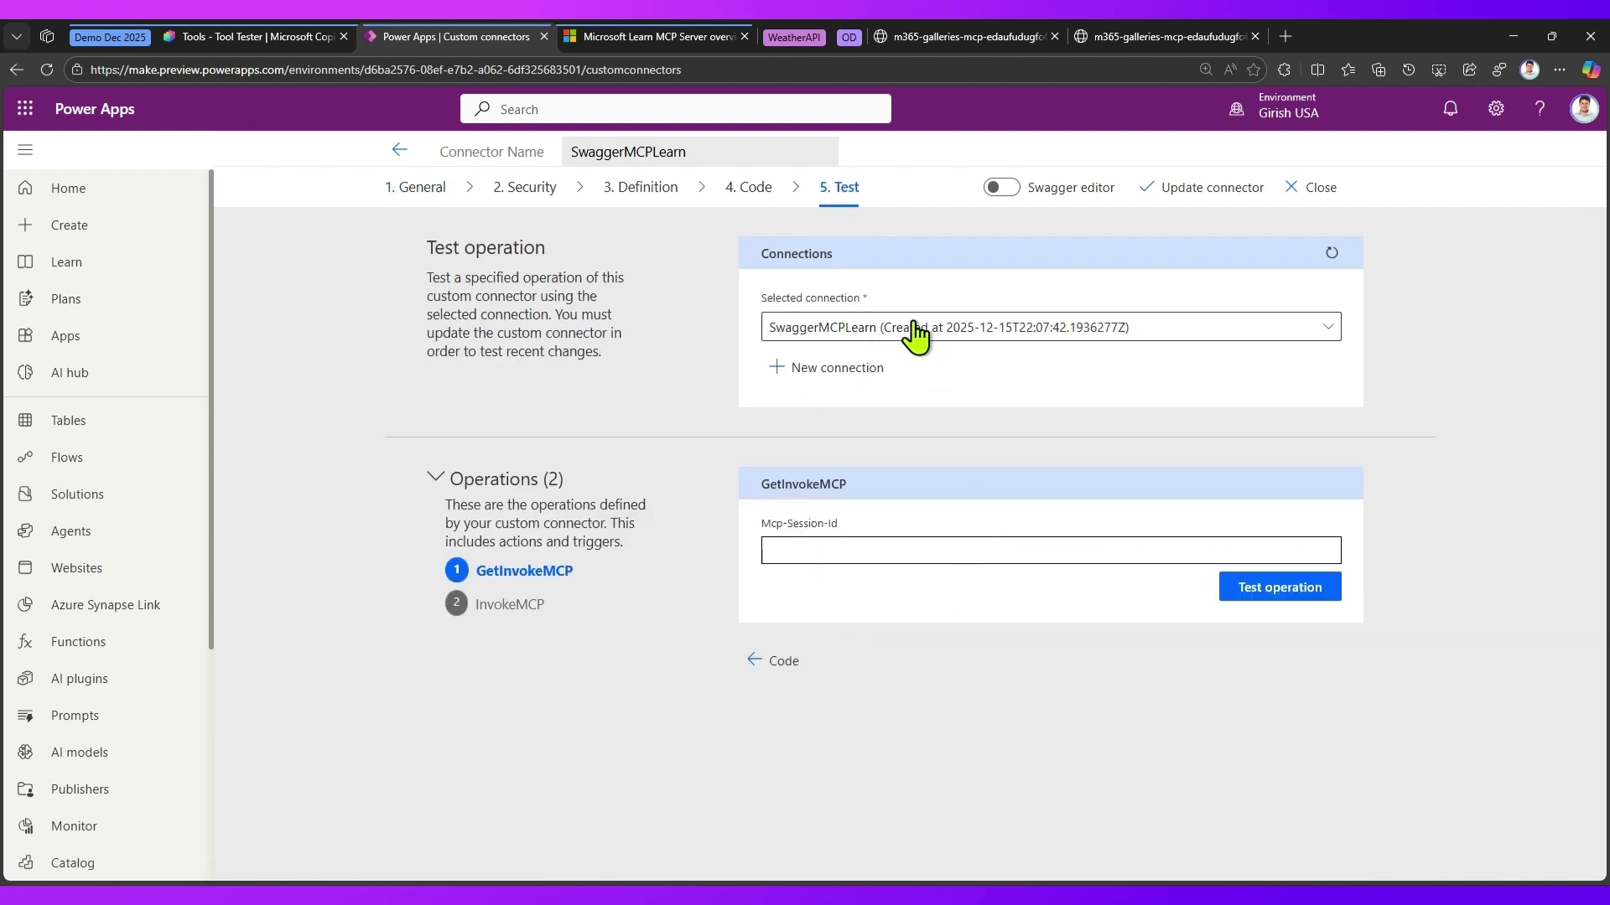
{"action": "left_click", "coordinate": [530, 606]}
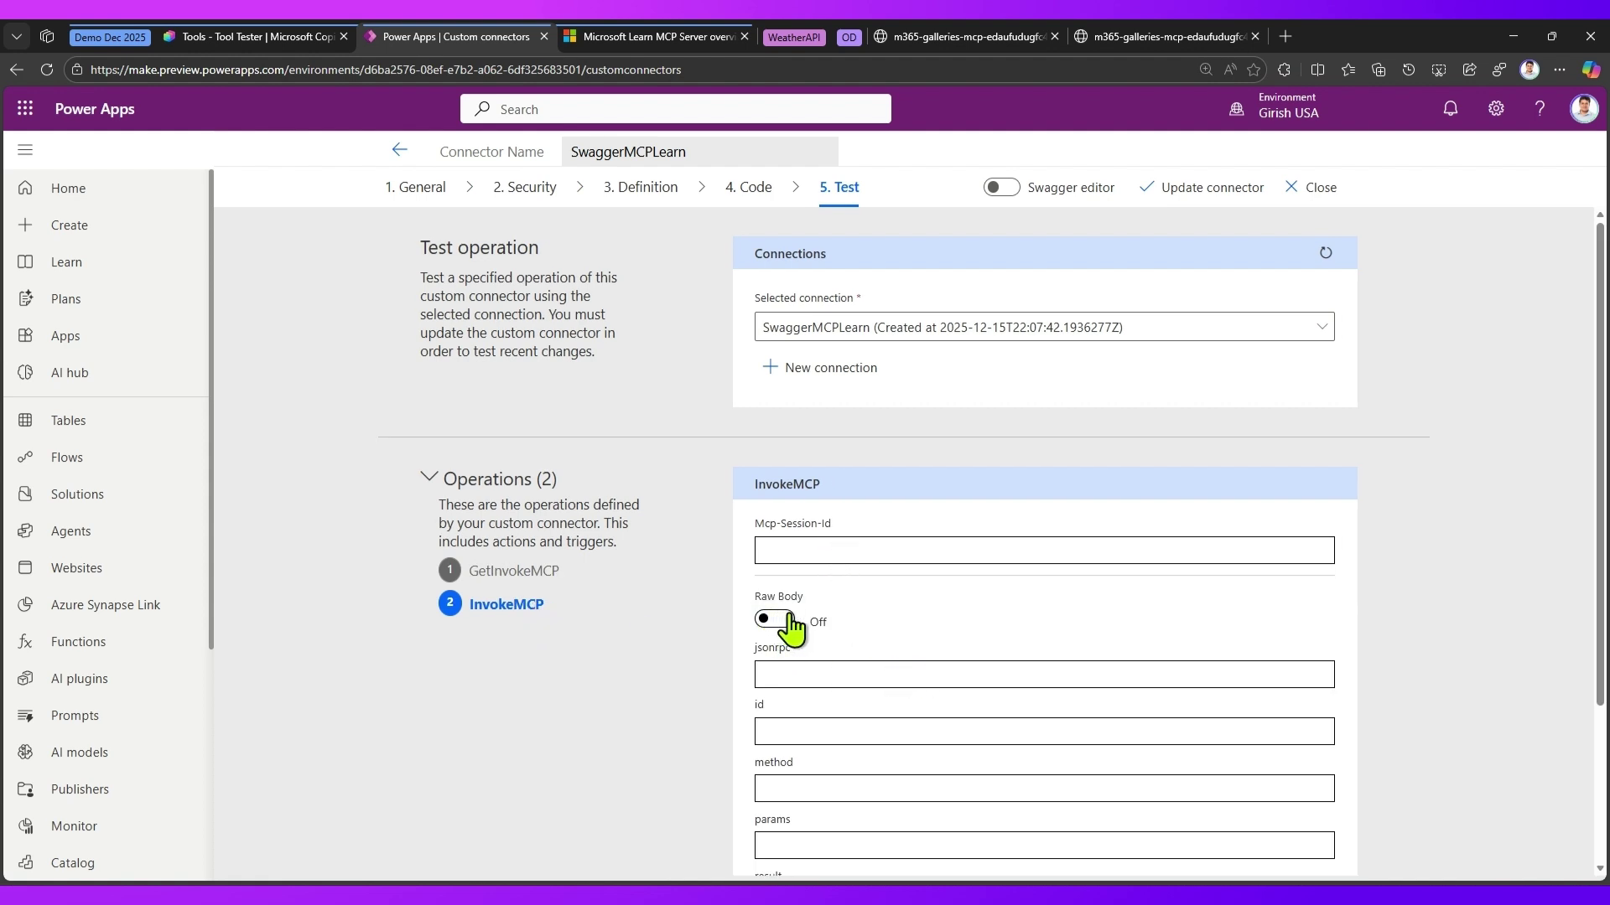
- Test InvokeMCP with a raw JSON body of jsonrpc "2.0", id 1 and method "tools/list", and examine the response body
{"action": "scroll", "coordinate": [786, 618], "scroll_direction": "down", "scroll_amount": 2}
{"action": "left_click", "coordinate": [774, 480]}
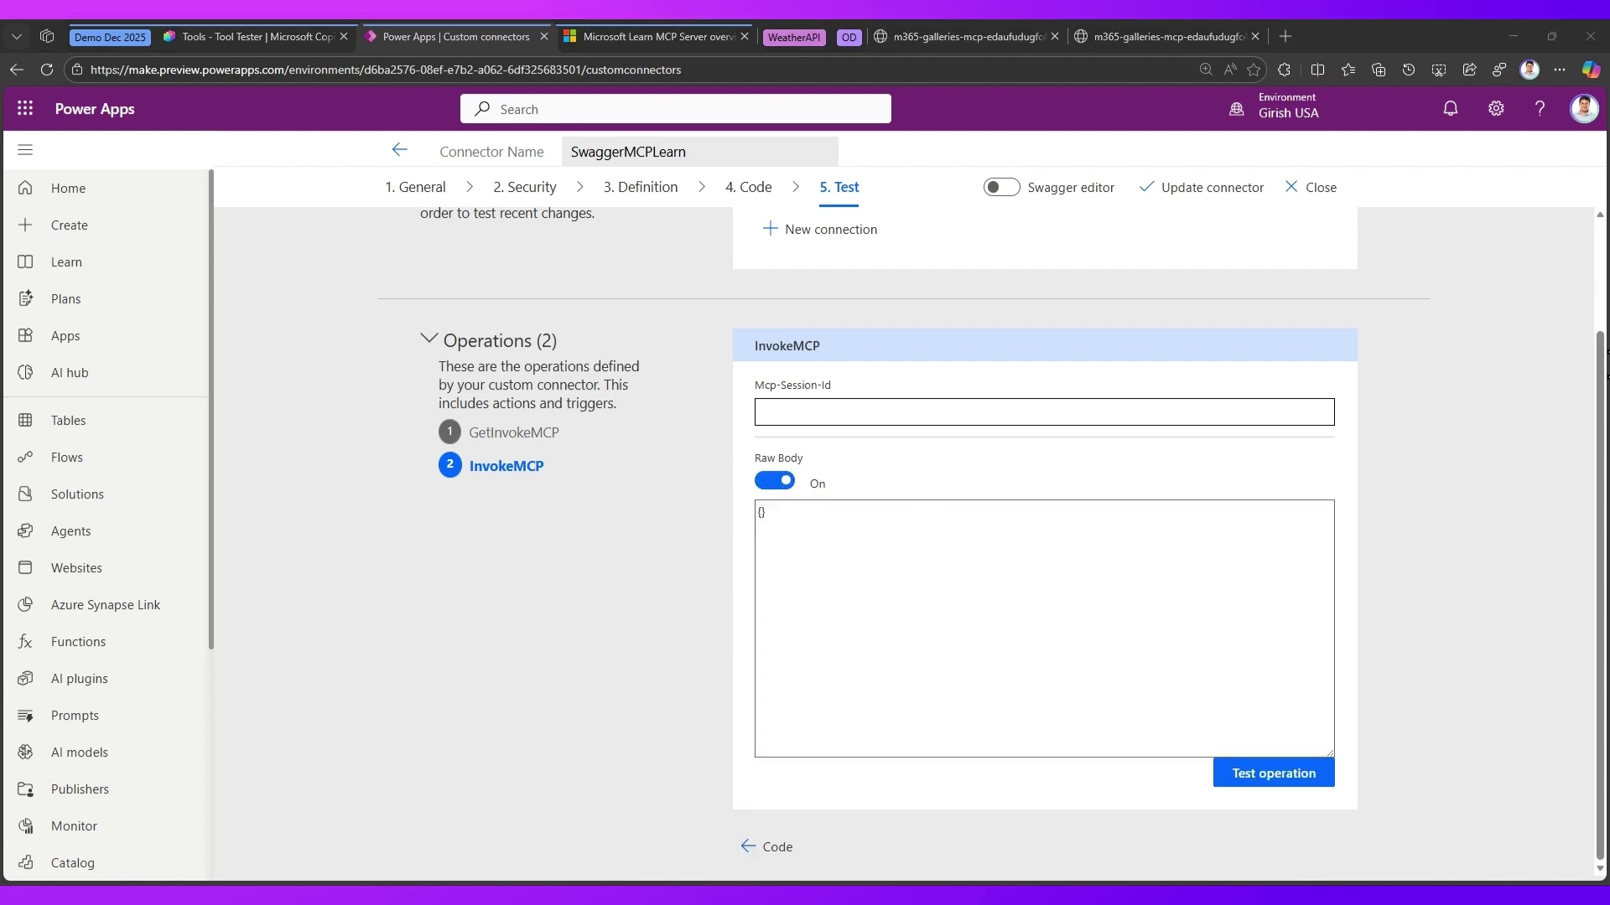
{"action": "left_click_drag", "start_coordinate": [757, 524], "coordinate": [769, 513]}
{"action": "type", "text": "{    \"jsonrpc\": \"2.0\",    \"id\": 1,    \"method\": \"tools/list\"  }"}
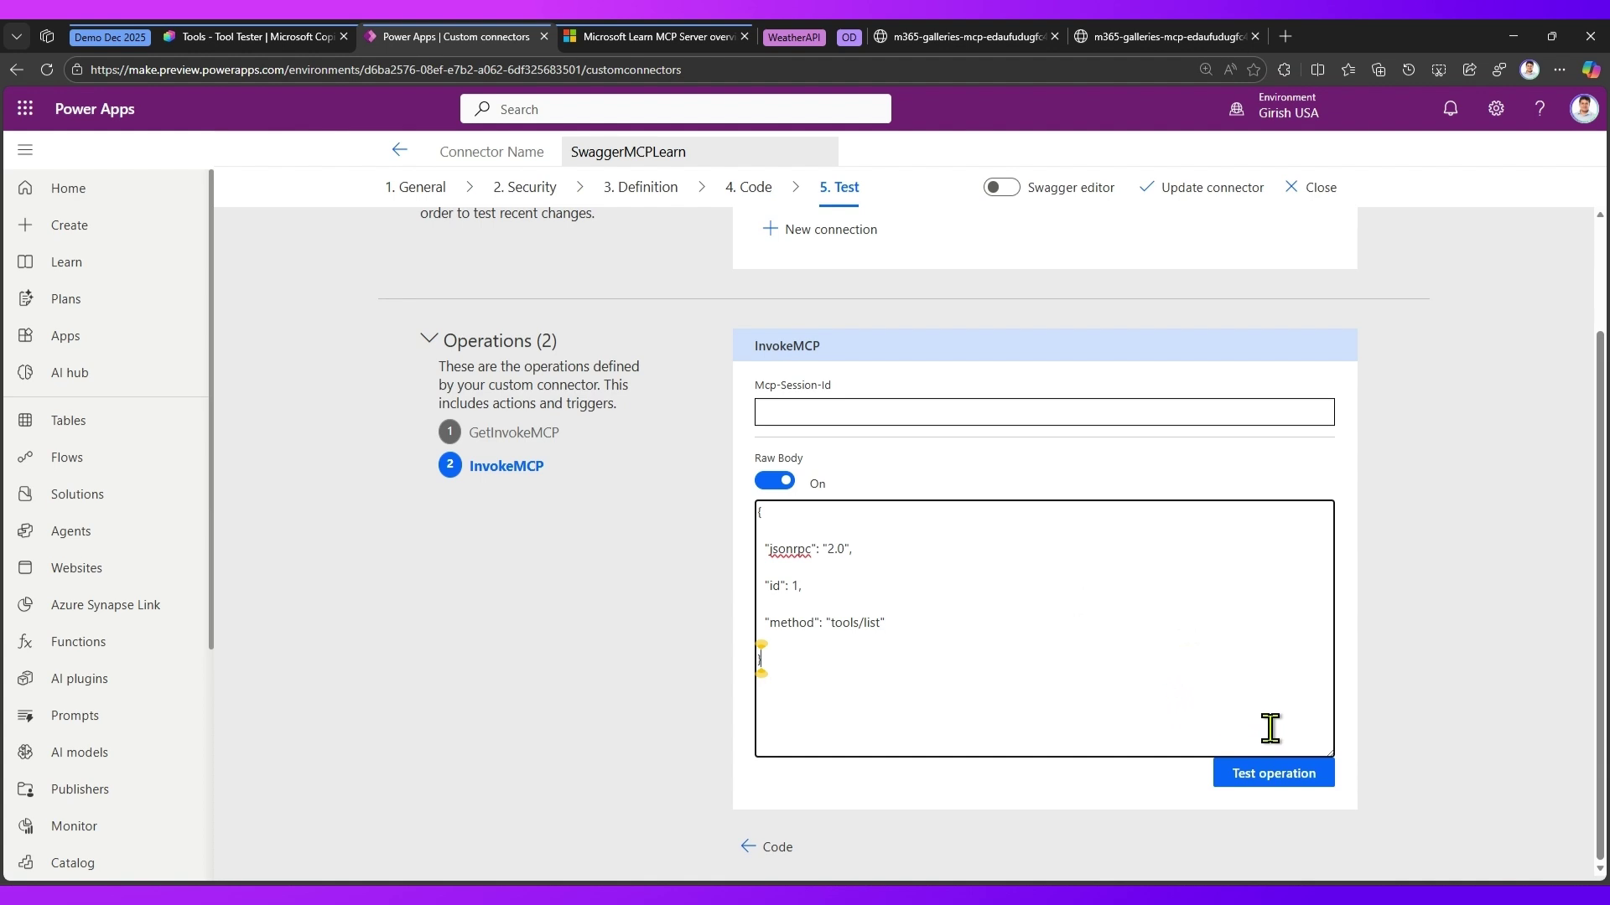
{"action": "left_click", "coordinate": [1294, 784]}
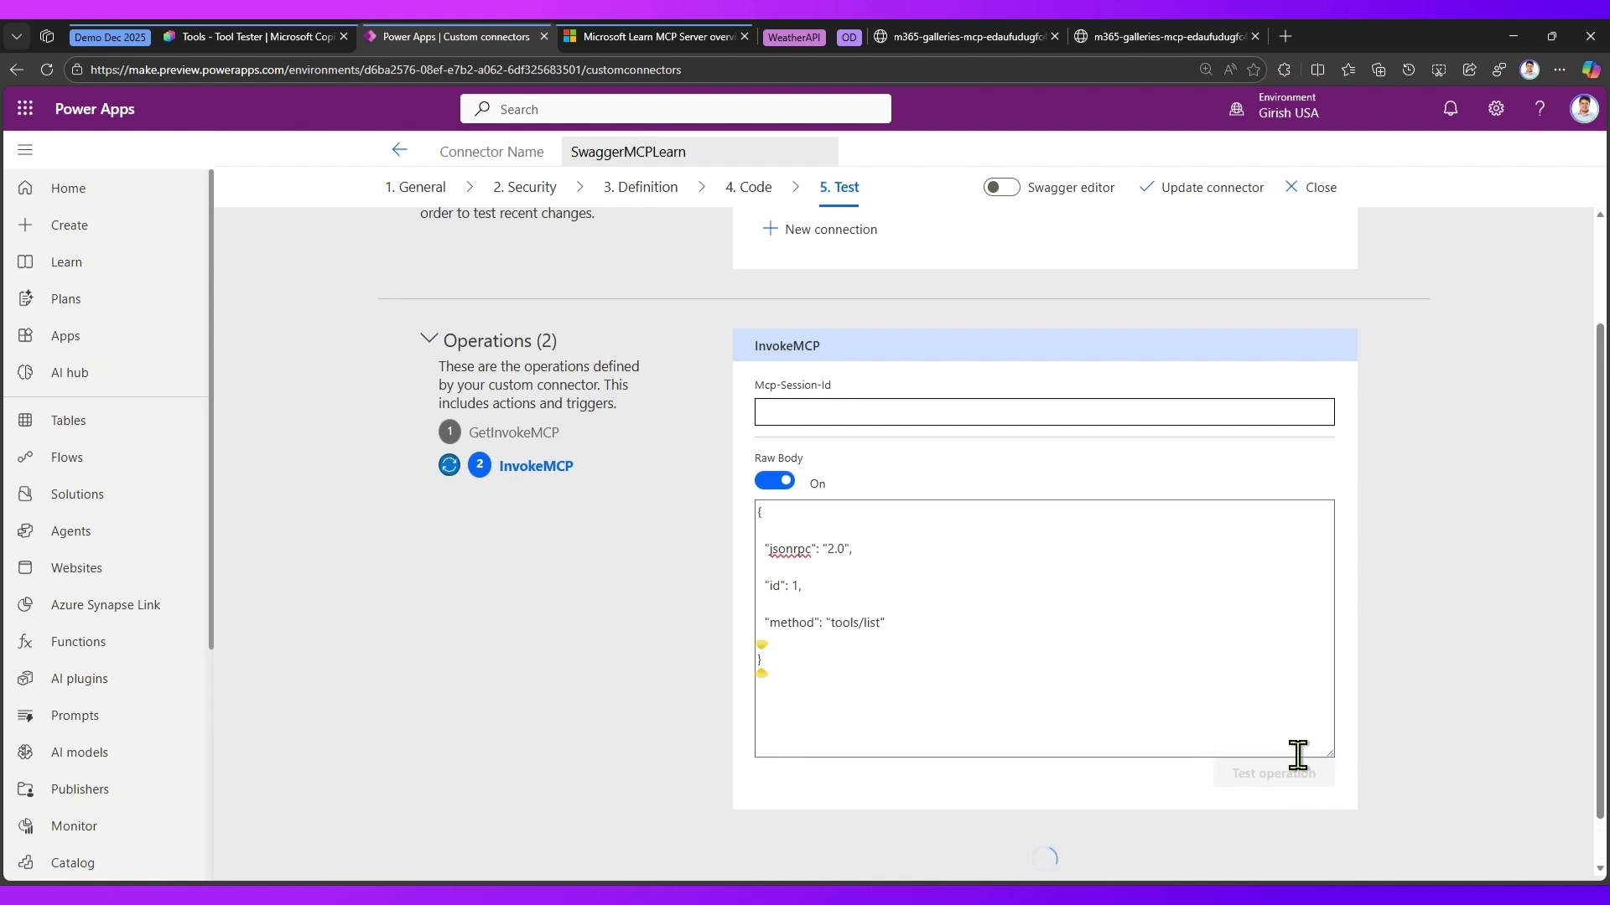
{"action": "scroll", "coordinate": [1299, 763], "scroll_direction": "down", "scroll_amount": 3}
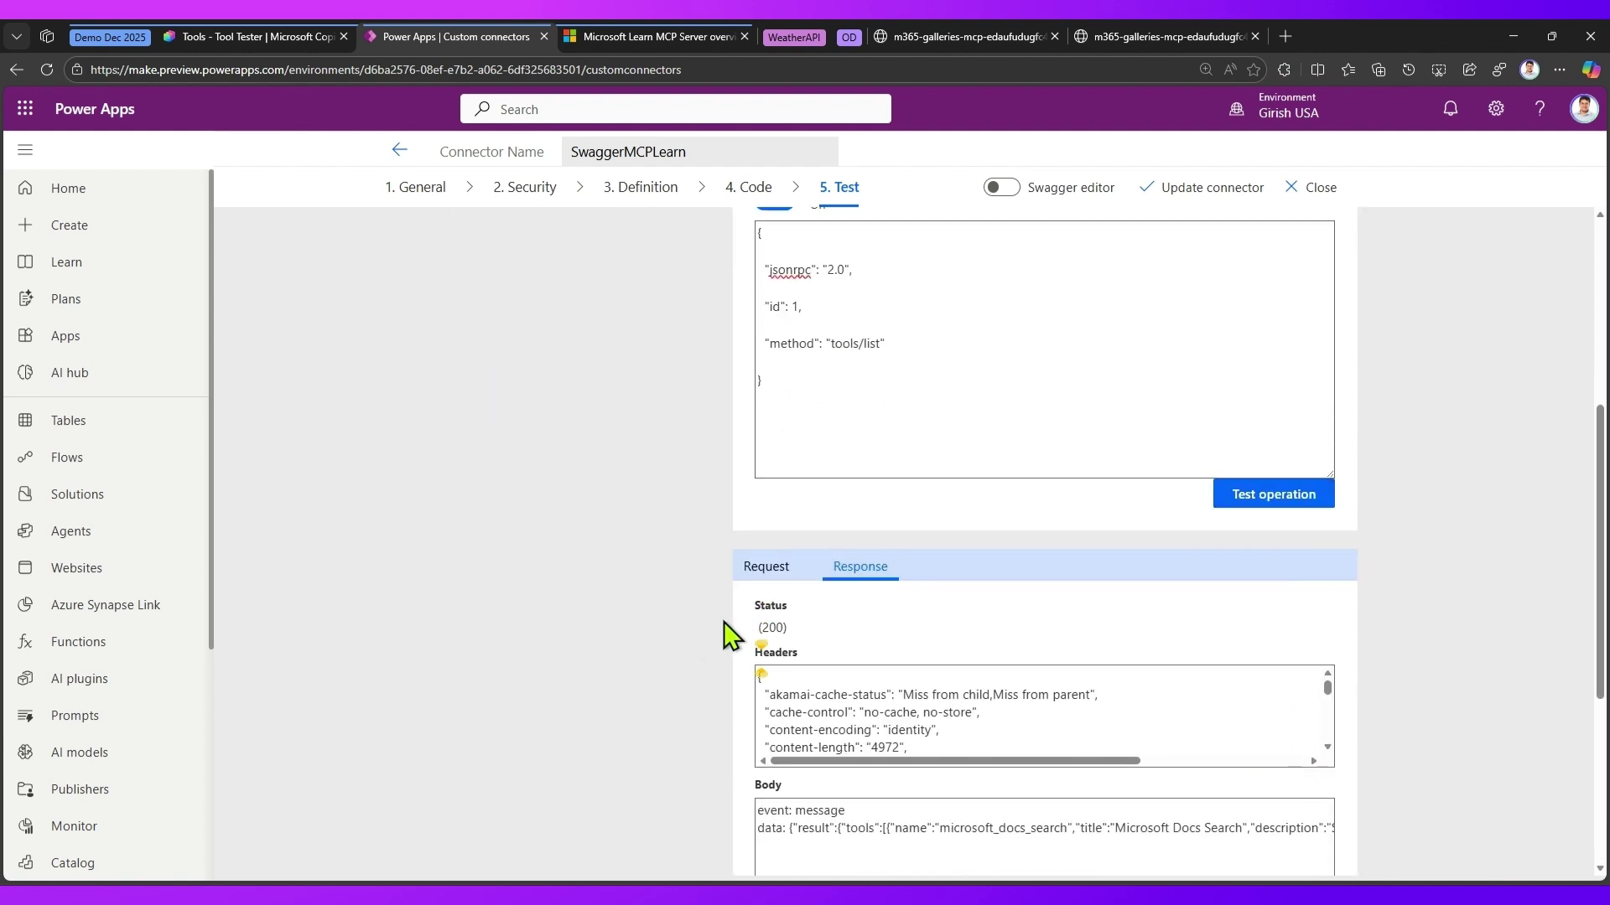
{"action": "scroll", "coordinate": [810, 653], "scroll_direction": "down", "scroll_amount": 2}
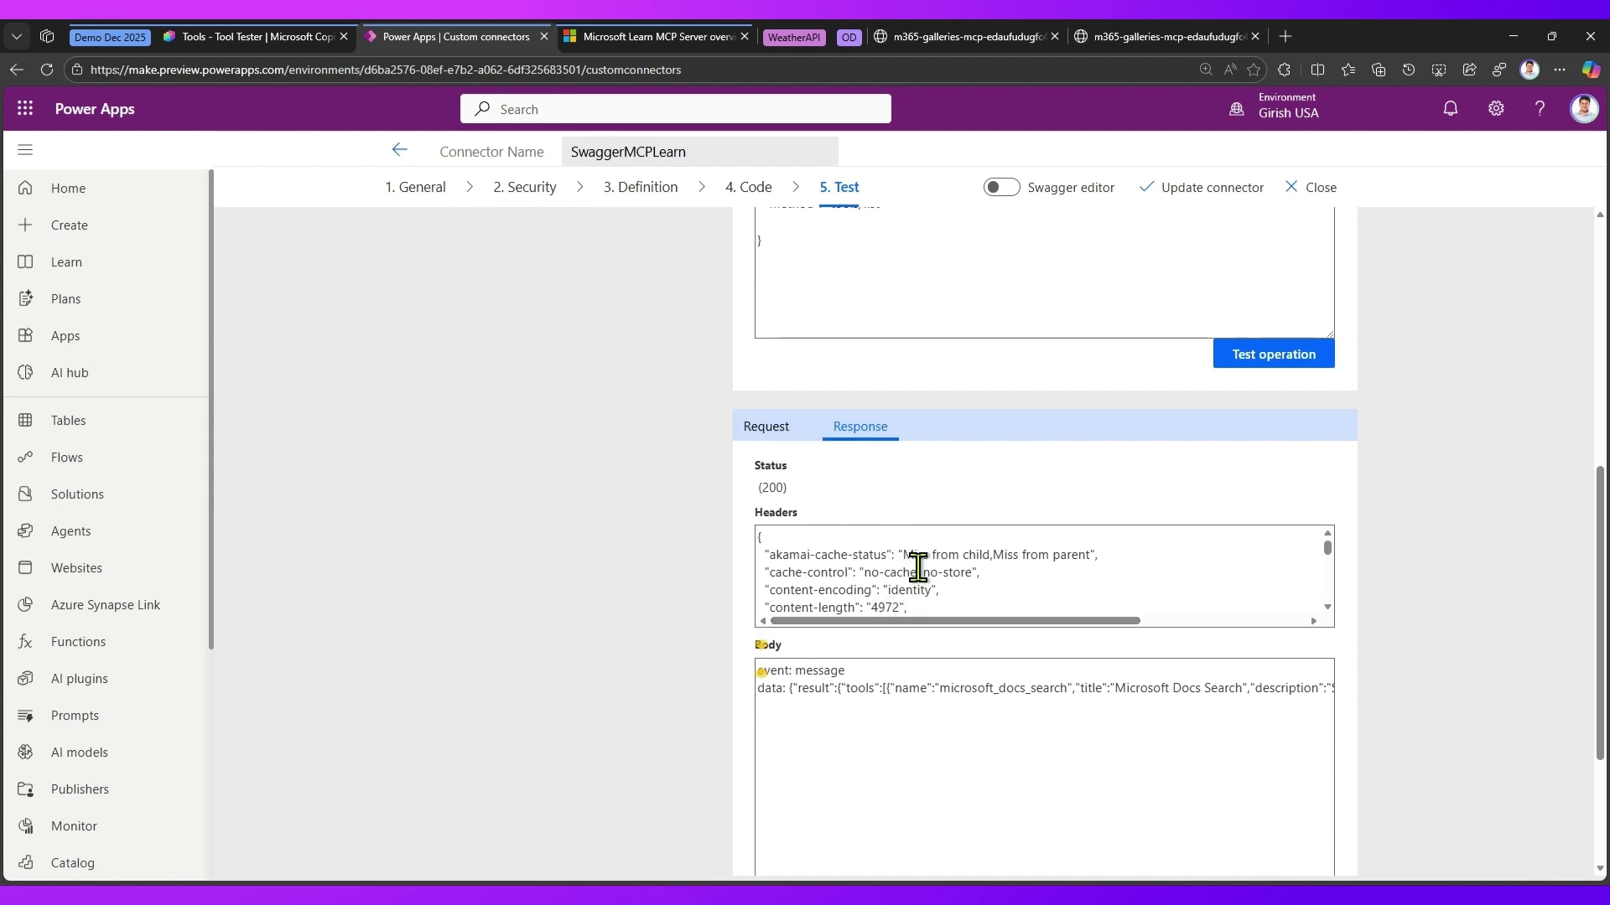
{"action": "left_click_drag", "start_coordinate": [980, 692], "coordinate": [1365, 697]}
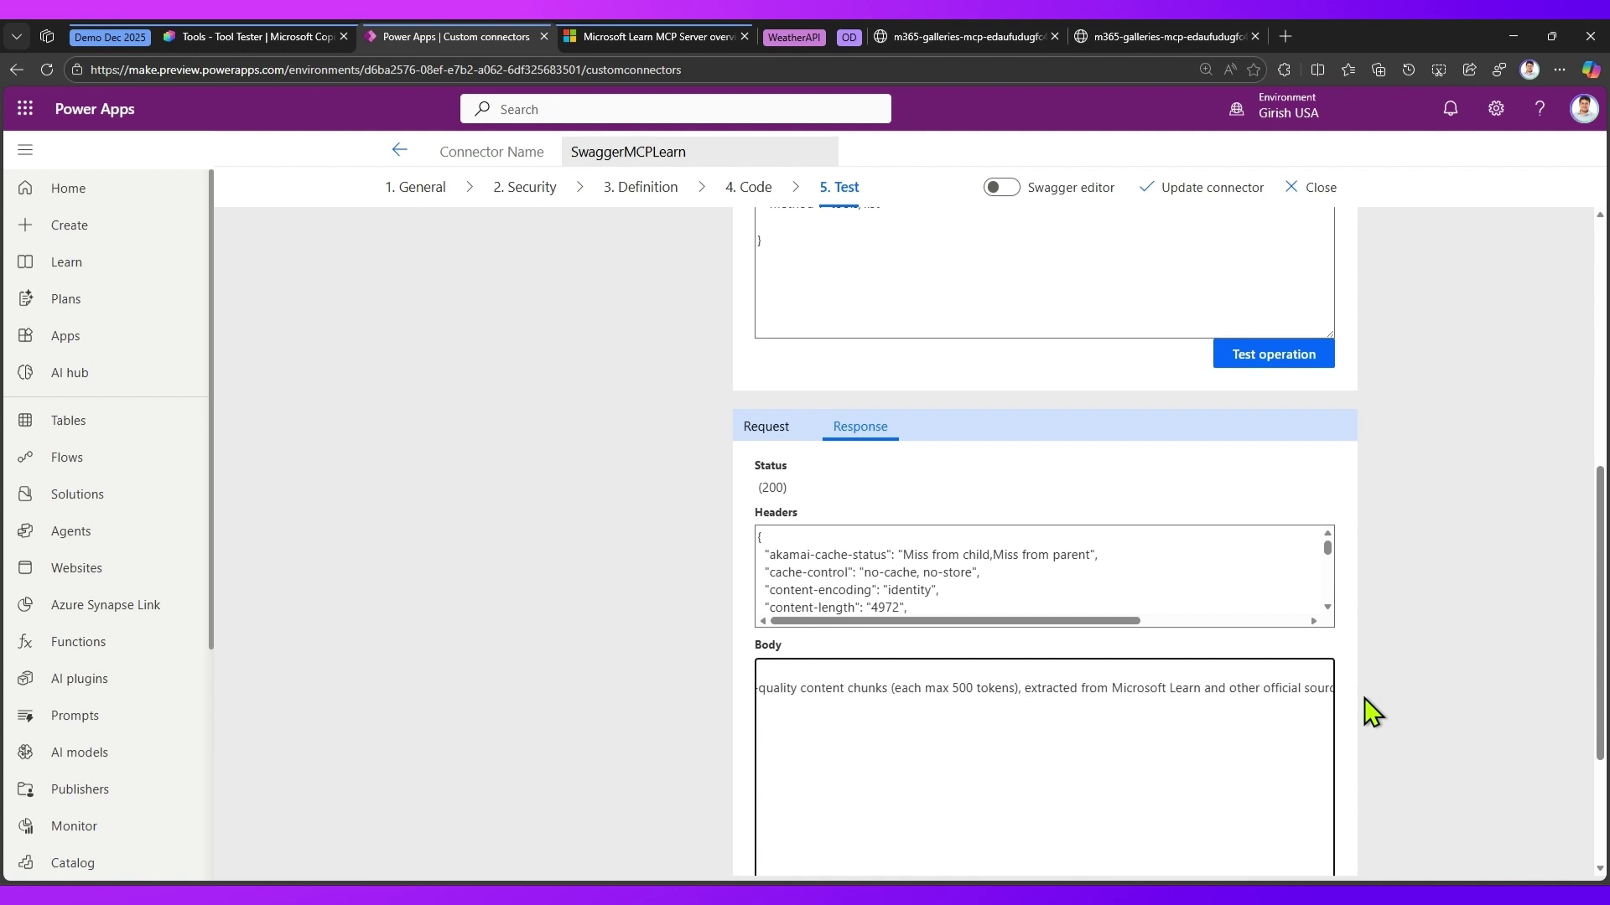
{"action": "left_click_drag", "start_coordinate": [1187, 694], "coordinate": [1371, 694]}
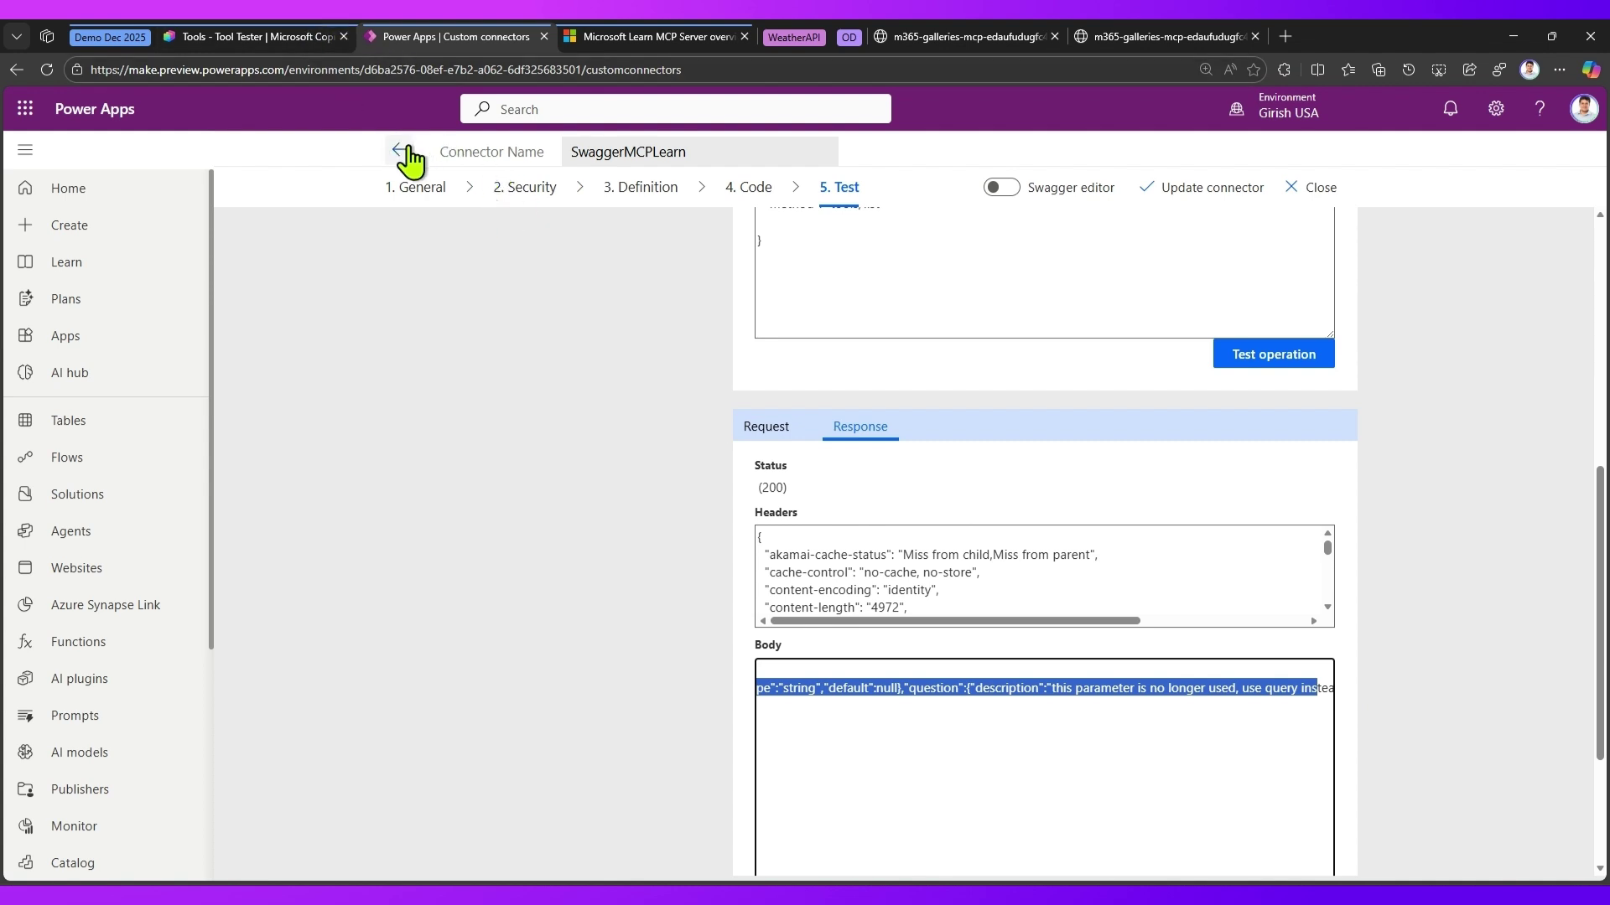
- Switch to Copilot Studio and reopen the Add tool dialog for the Tool Tester agent
{"action": "left_click", "coordinate": [266, 32]}
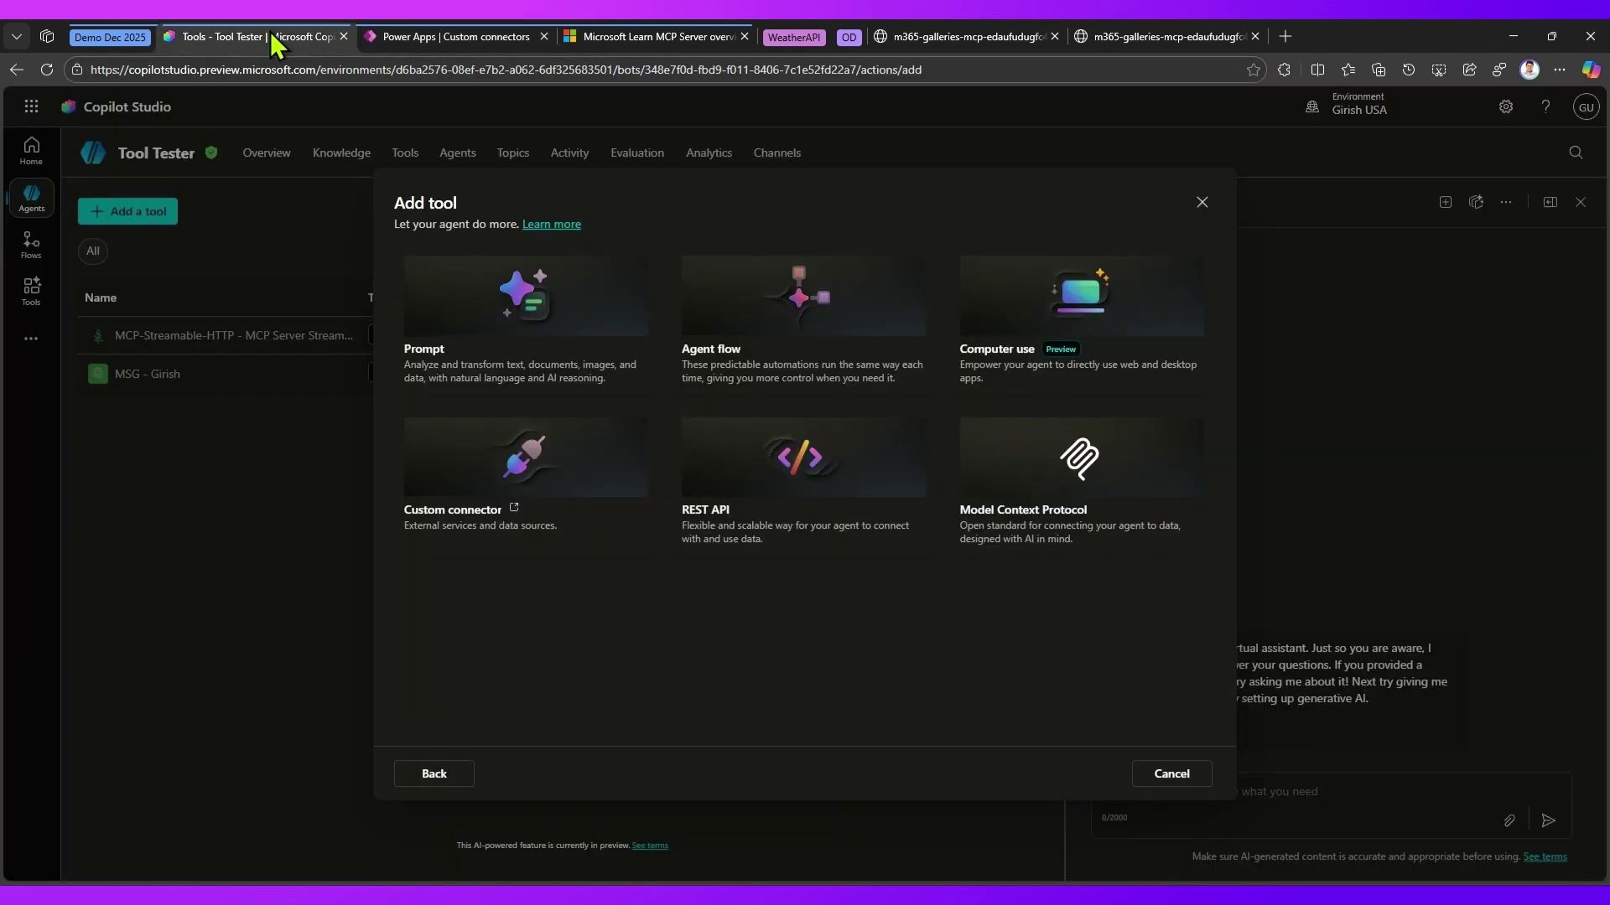
{"action": "left_click", "coordinate": [906, 519]}
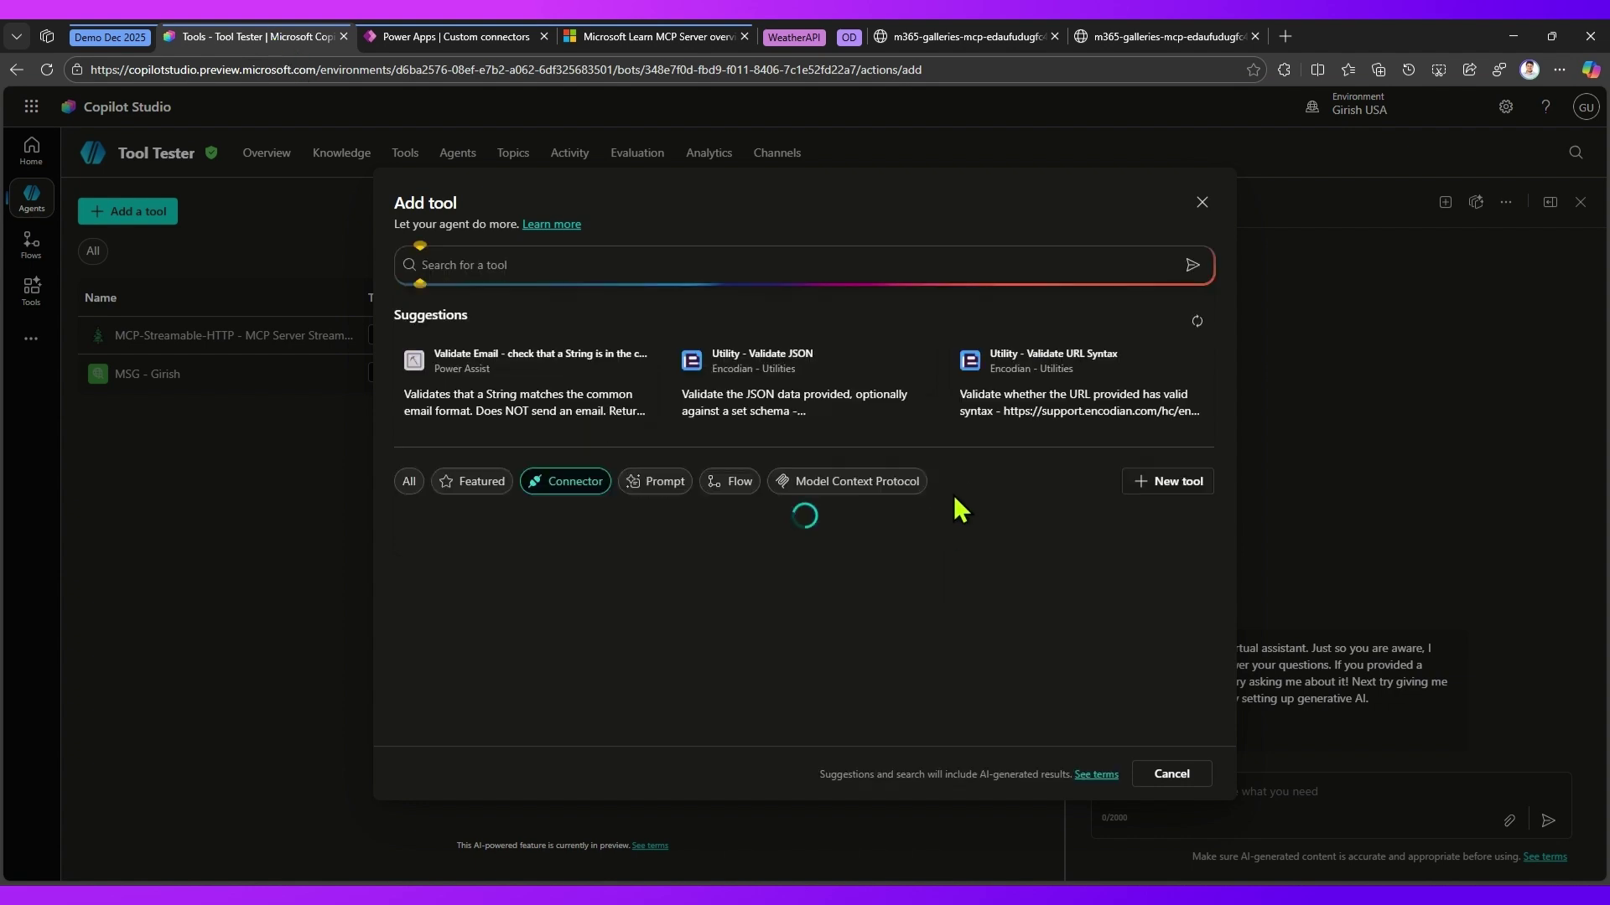
{"action": "left_click", "coordinate": [1204, 203]}
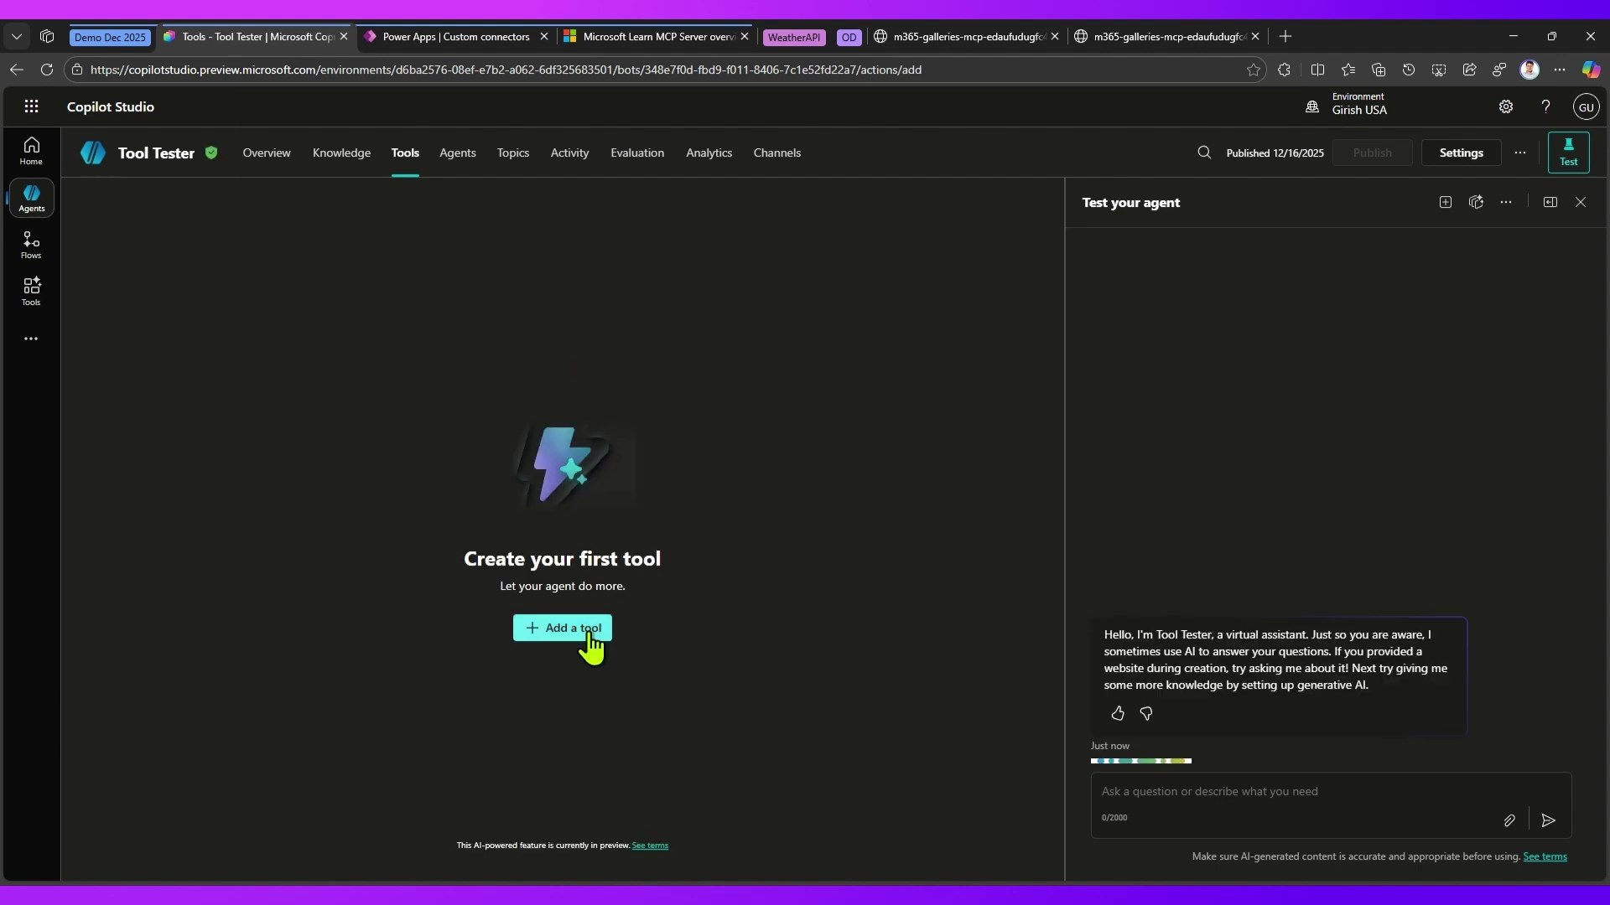
{"action": "left_click", "coordinate": [591, 636]}
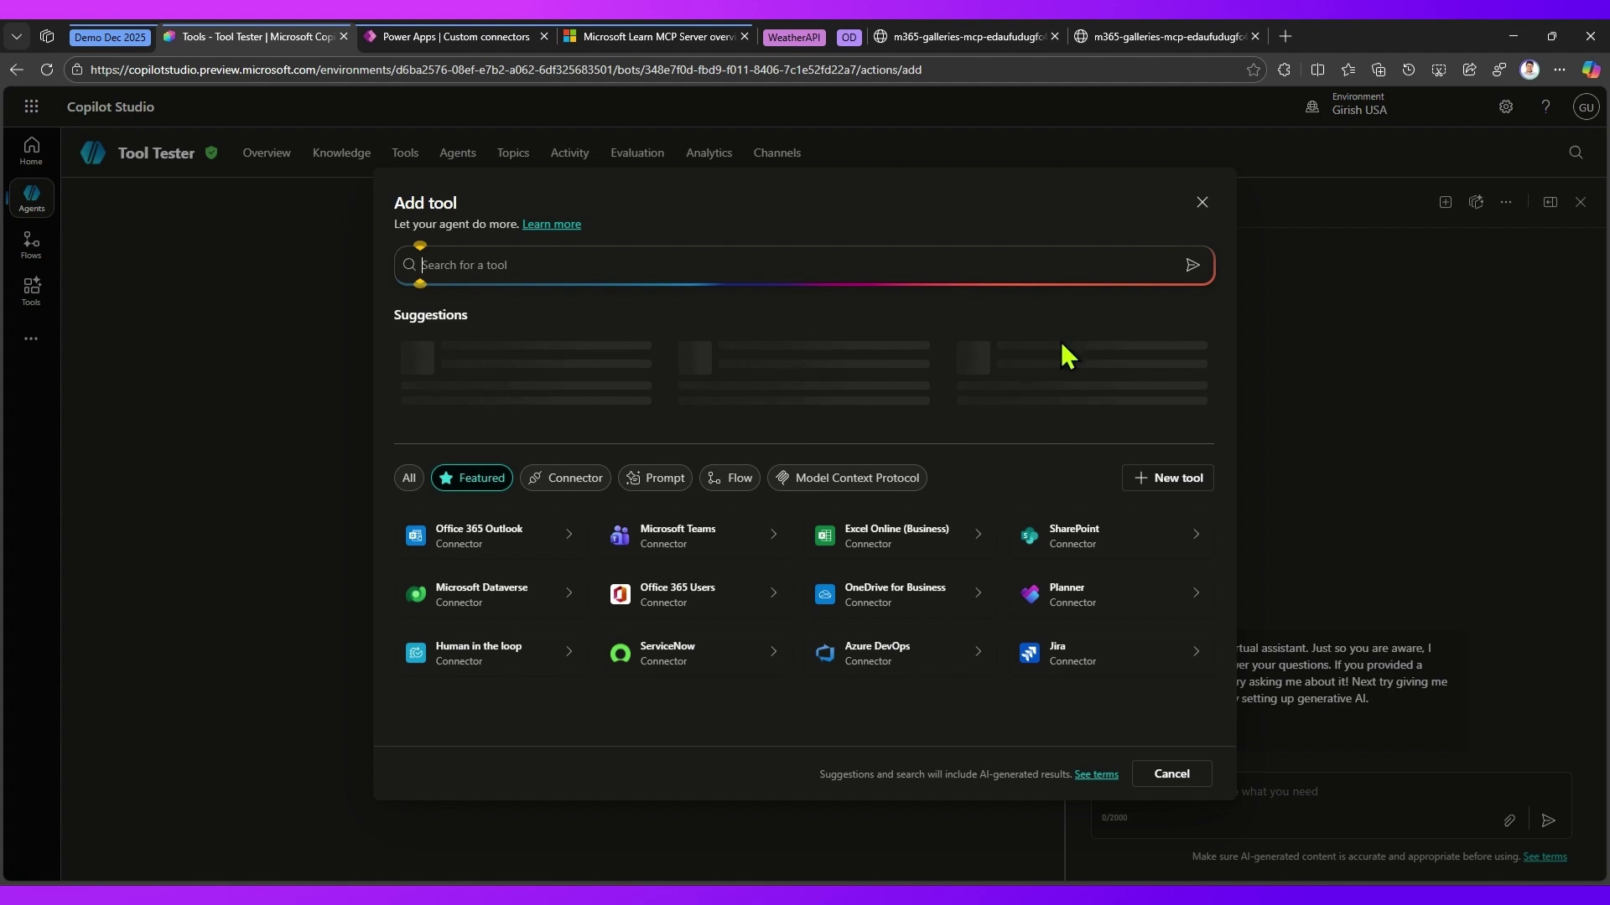
{"action": "left_click", "coordinate": [419, 39]}
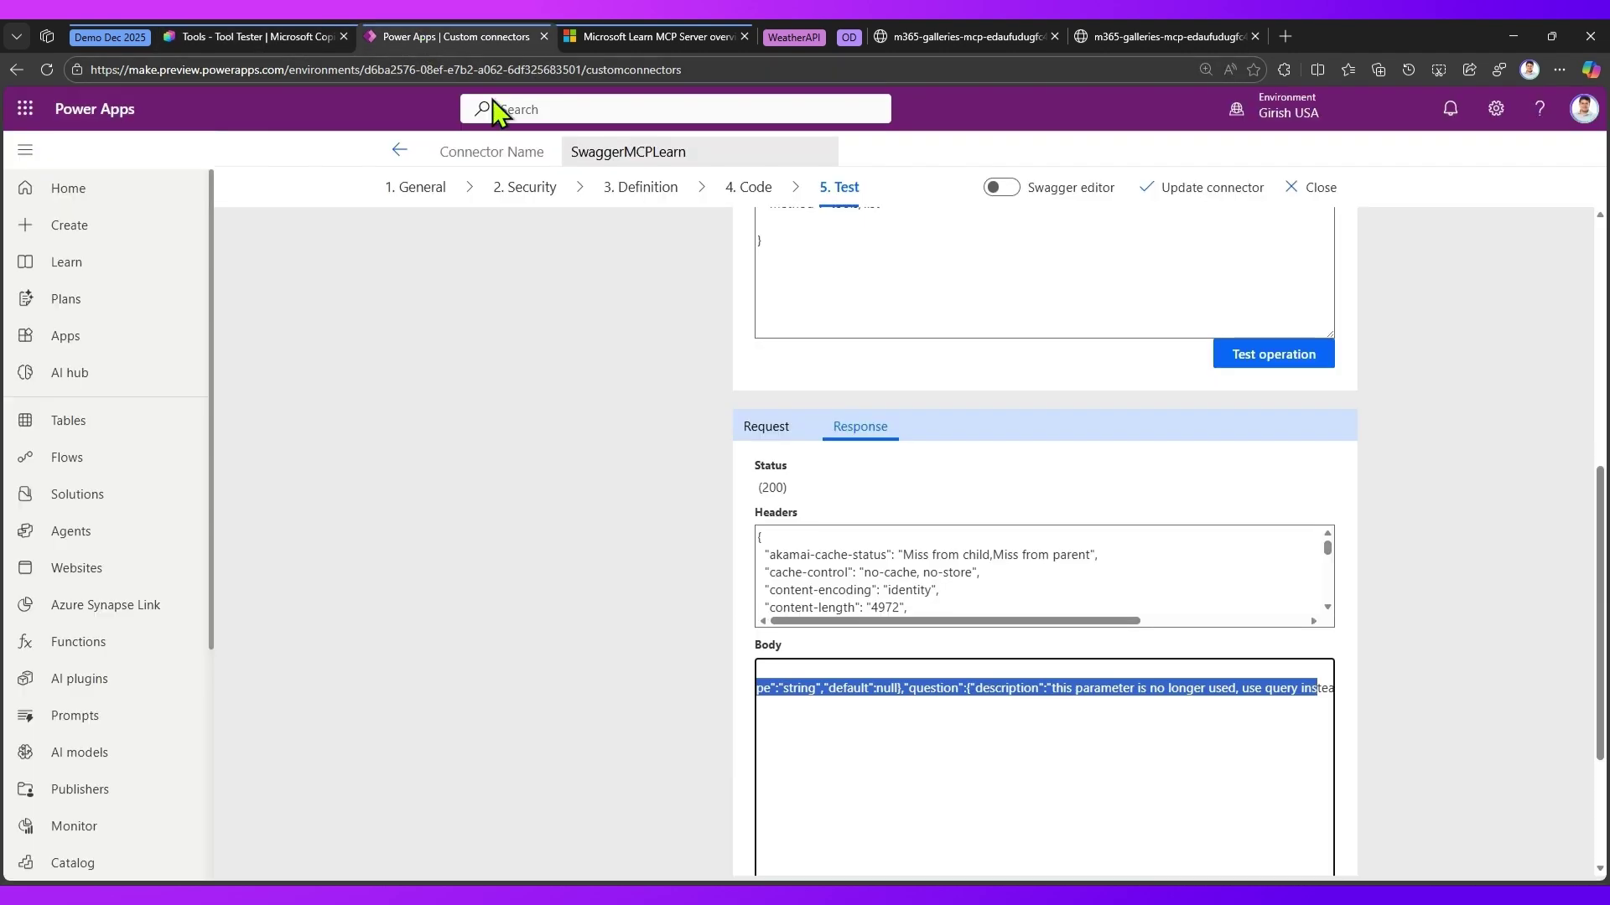
{"action": "left_click", "coordinate": [253, 41]}
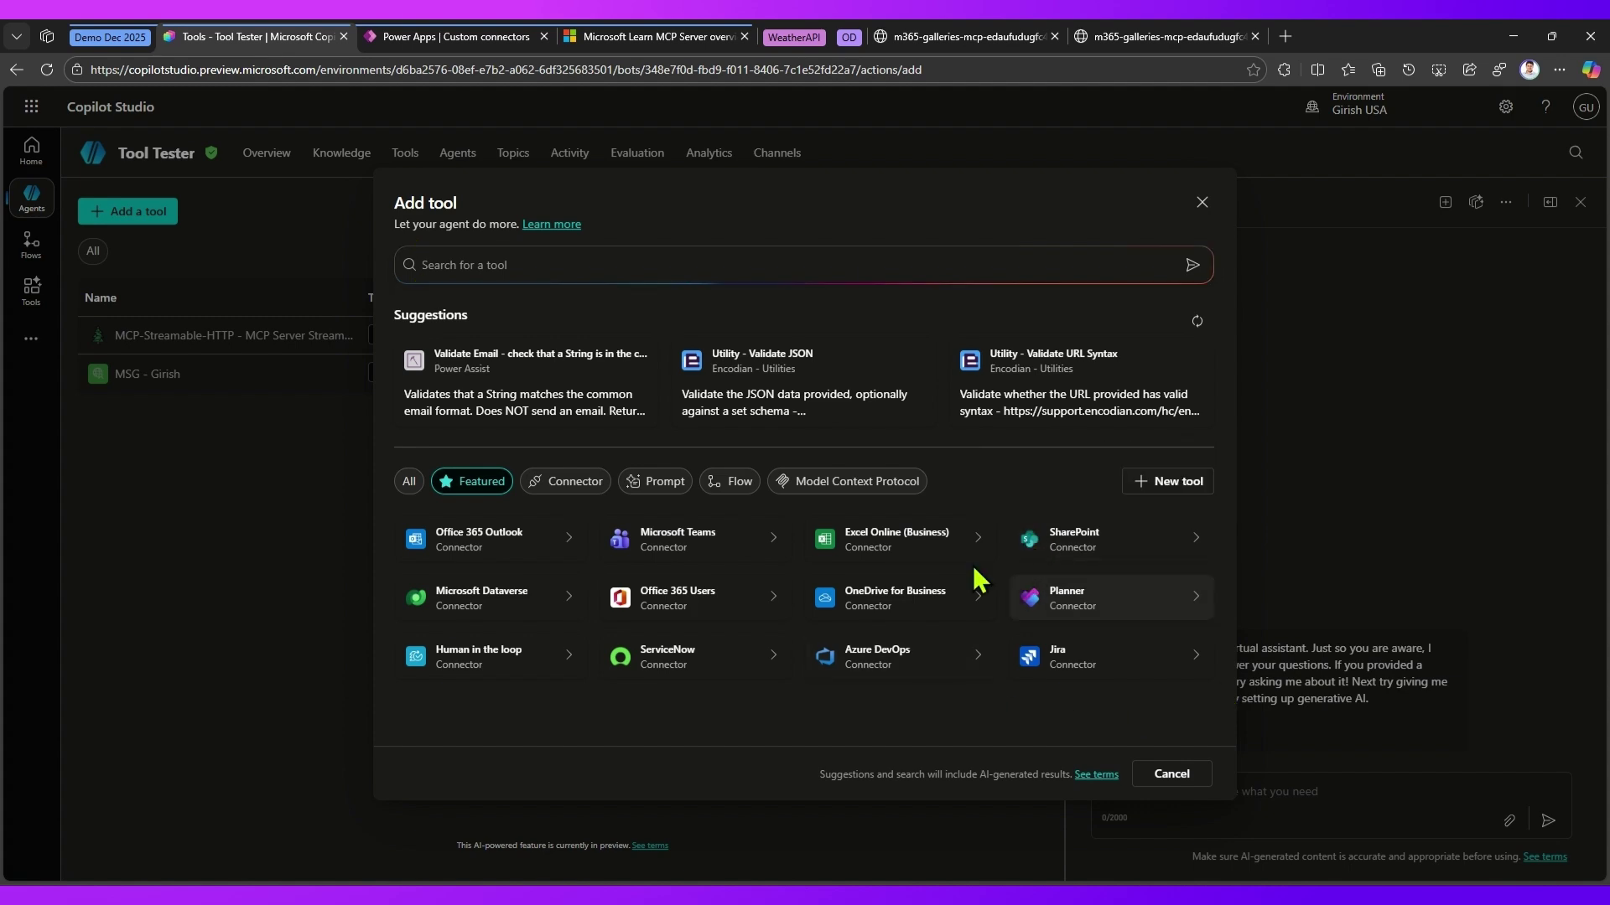
- Filter the available tools to connectors and locate SwaggerMCPLearn in the list
{"action": "left_click", "coordinate": [582, 485]}
{"action": "scroll", "coordinate": [1161, 578], "scroll_direction": "down", "scroll_amount": 10}
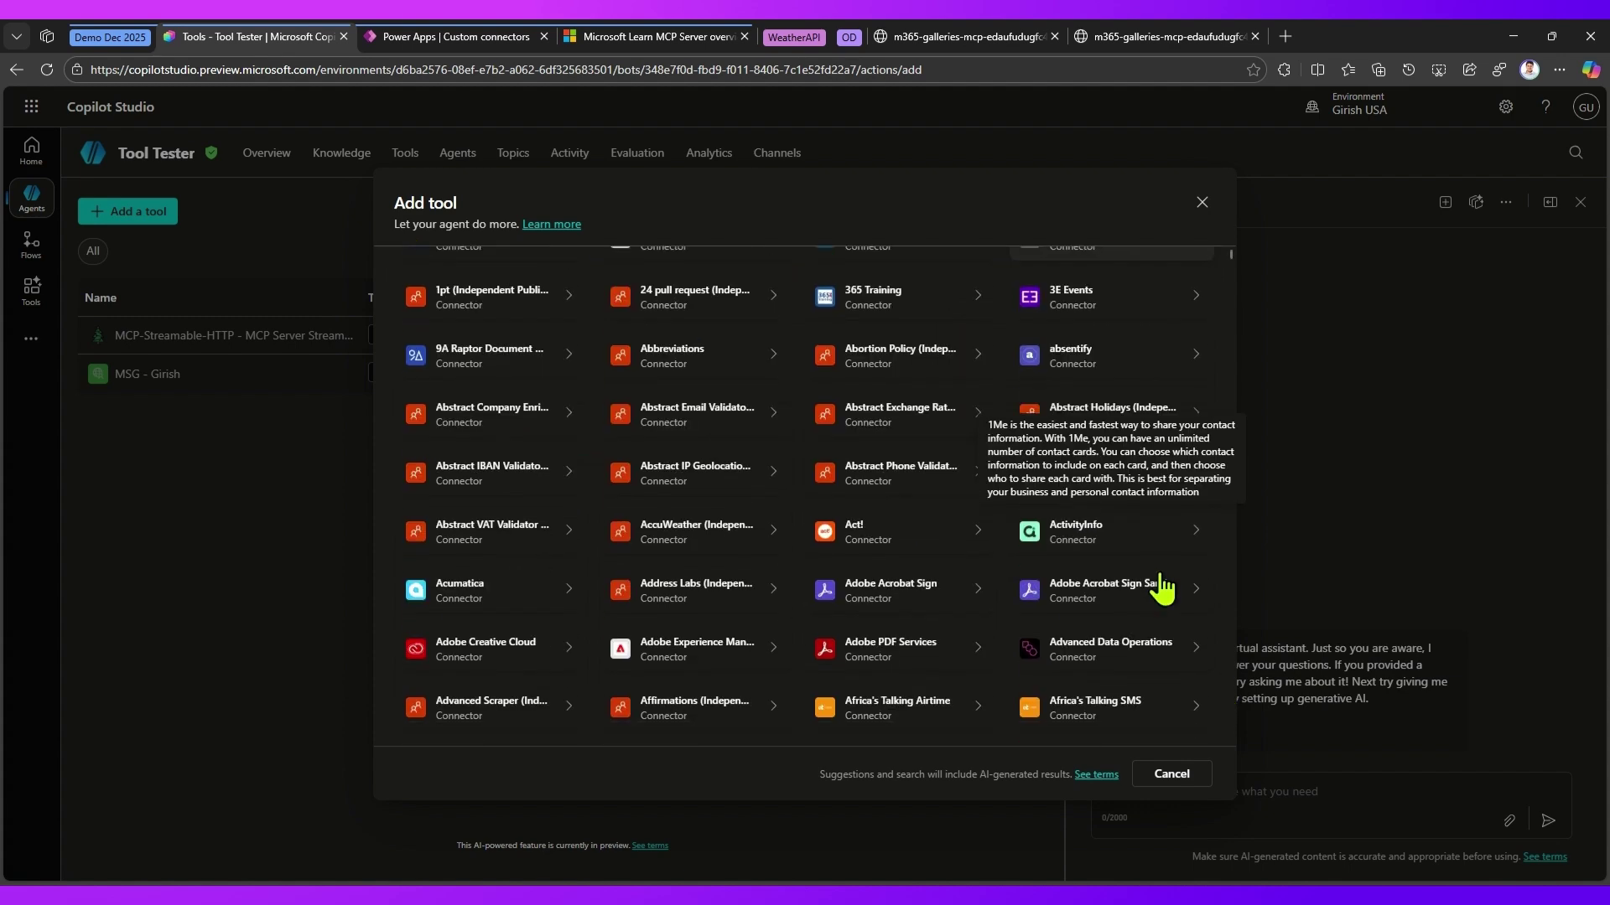
{"action": "scroll", "coordinate": [1163, 591], "scroll_direction": "down", "scroll_amount": 3}
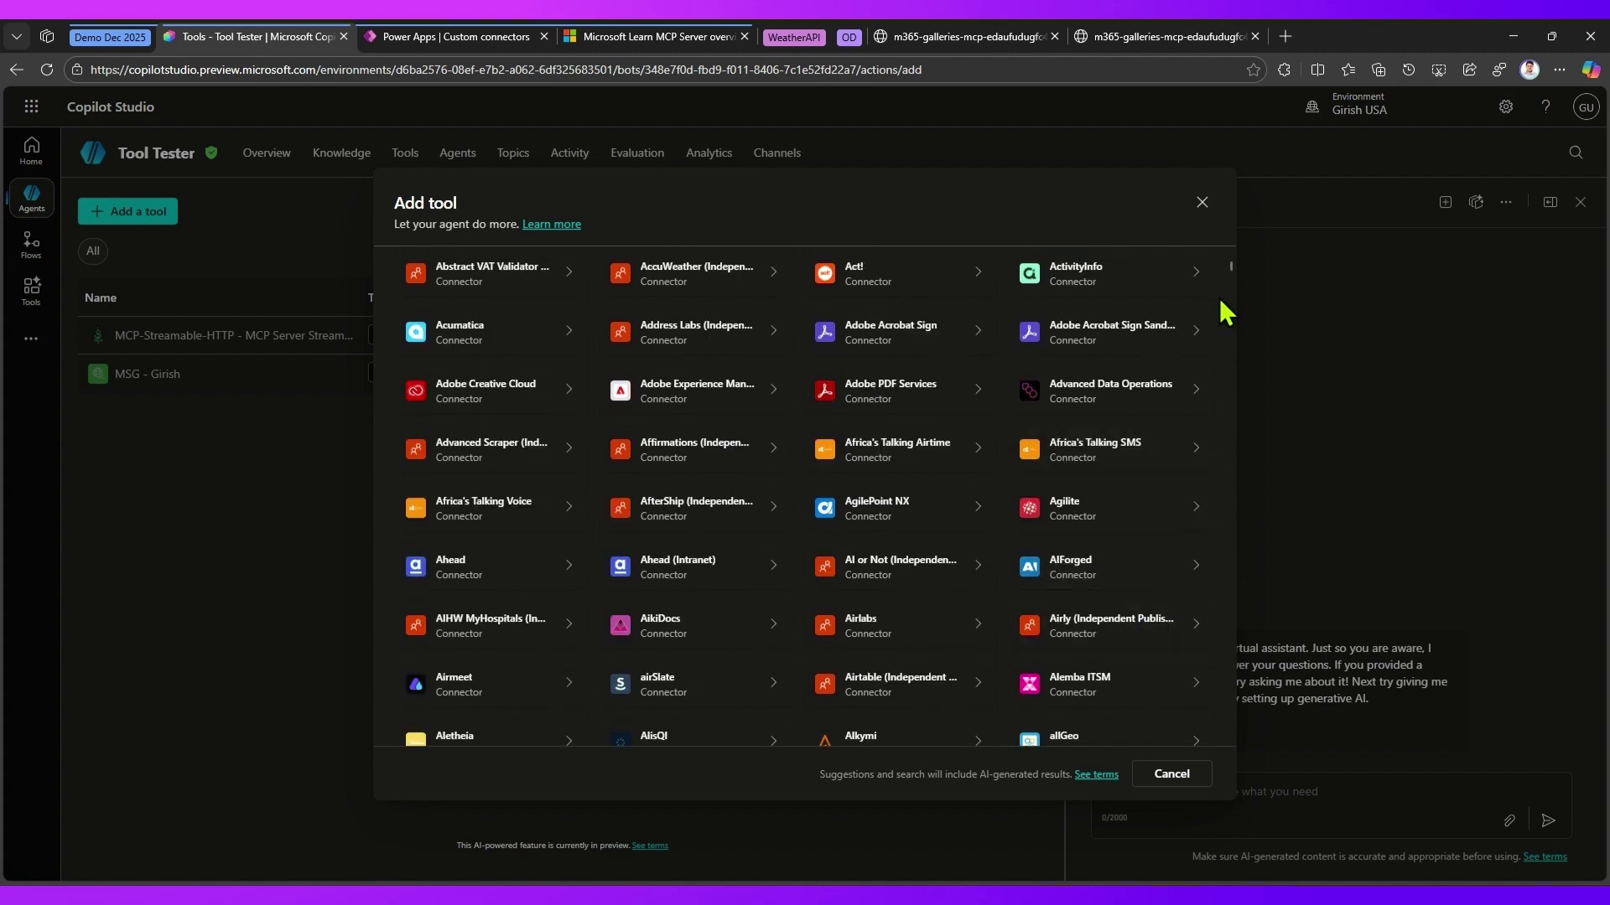
{"action": "left_click_drag", "start_coordinate": [1229, 269], "coordinate": [1270, 688]}
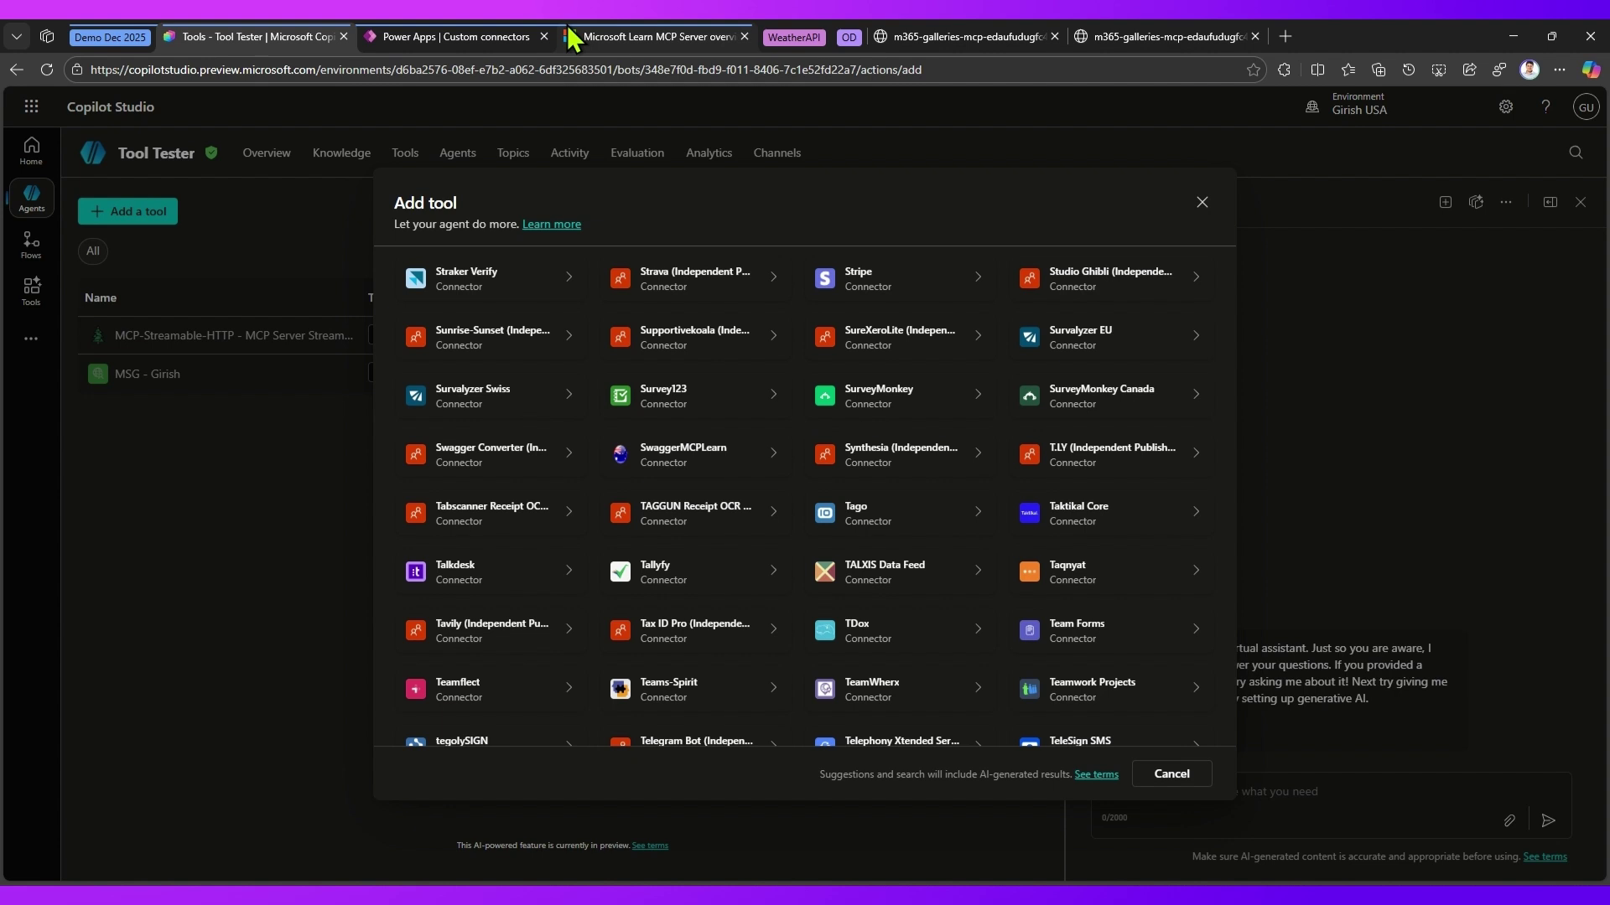
- Switch to Power Apps and check the status of the SwaggerMCPLearn connection in the list of connections
{"action": "left_click", "coordinate": [503, 37]}
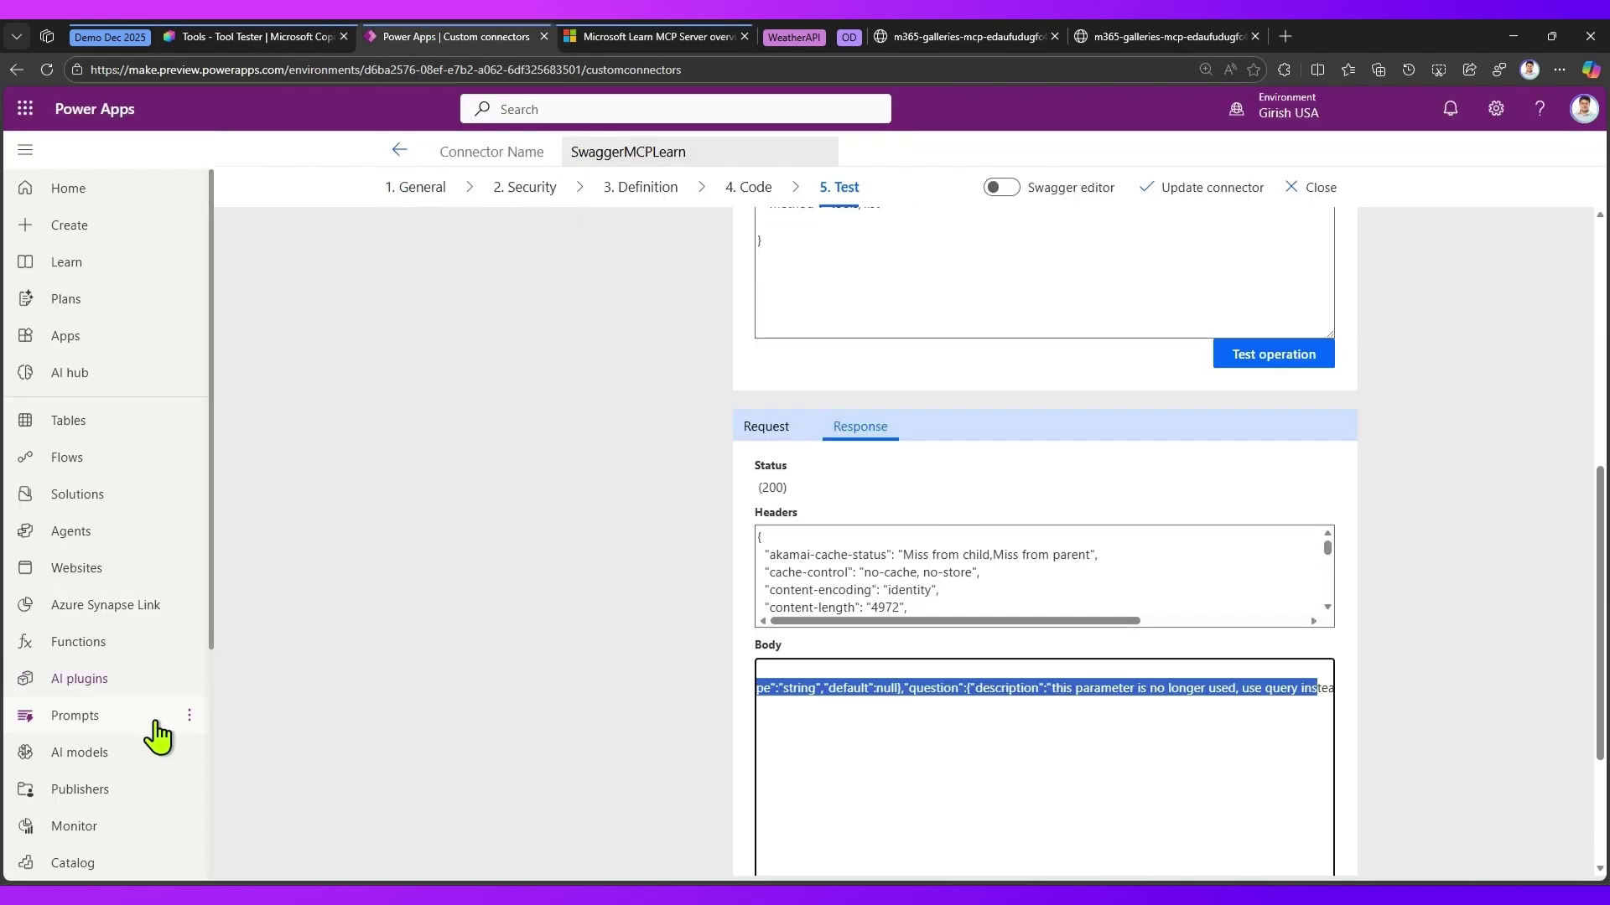
{"action": "scroll", "coordinate": [113, 830], "scroll_direction": "down", "scroll_amount": 3}
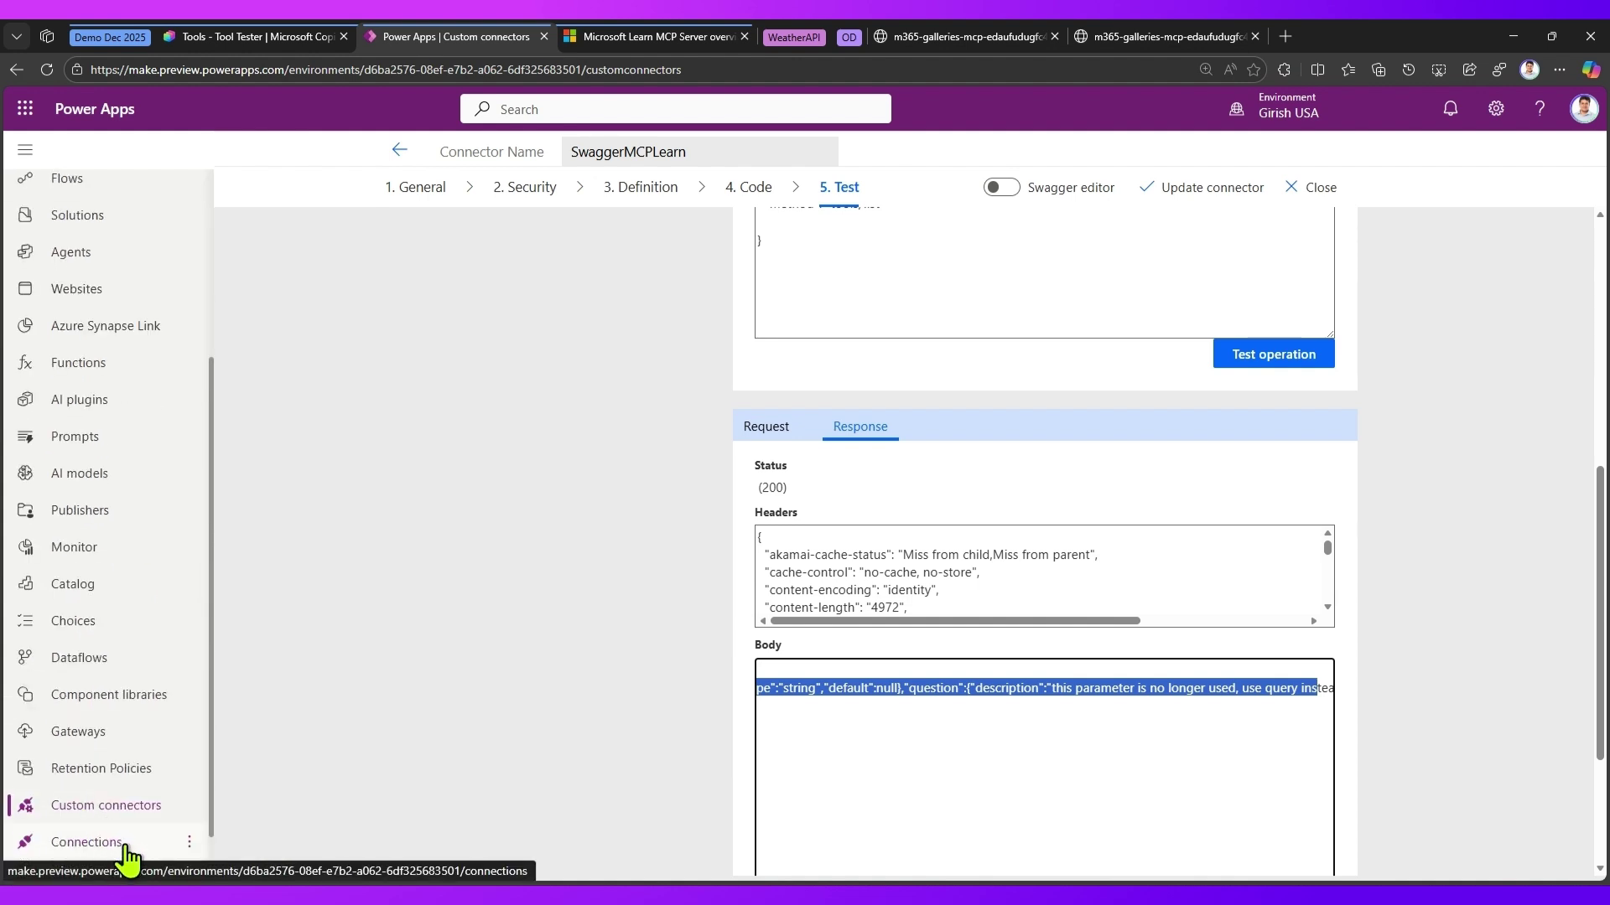
{"action": "left_click", "coordinate": [124, 846]}
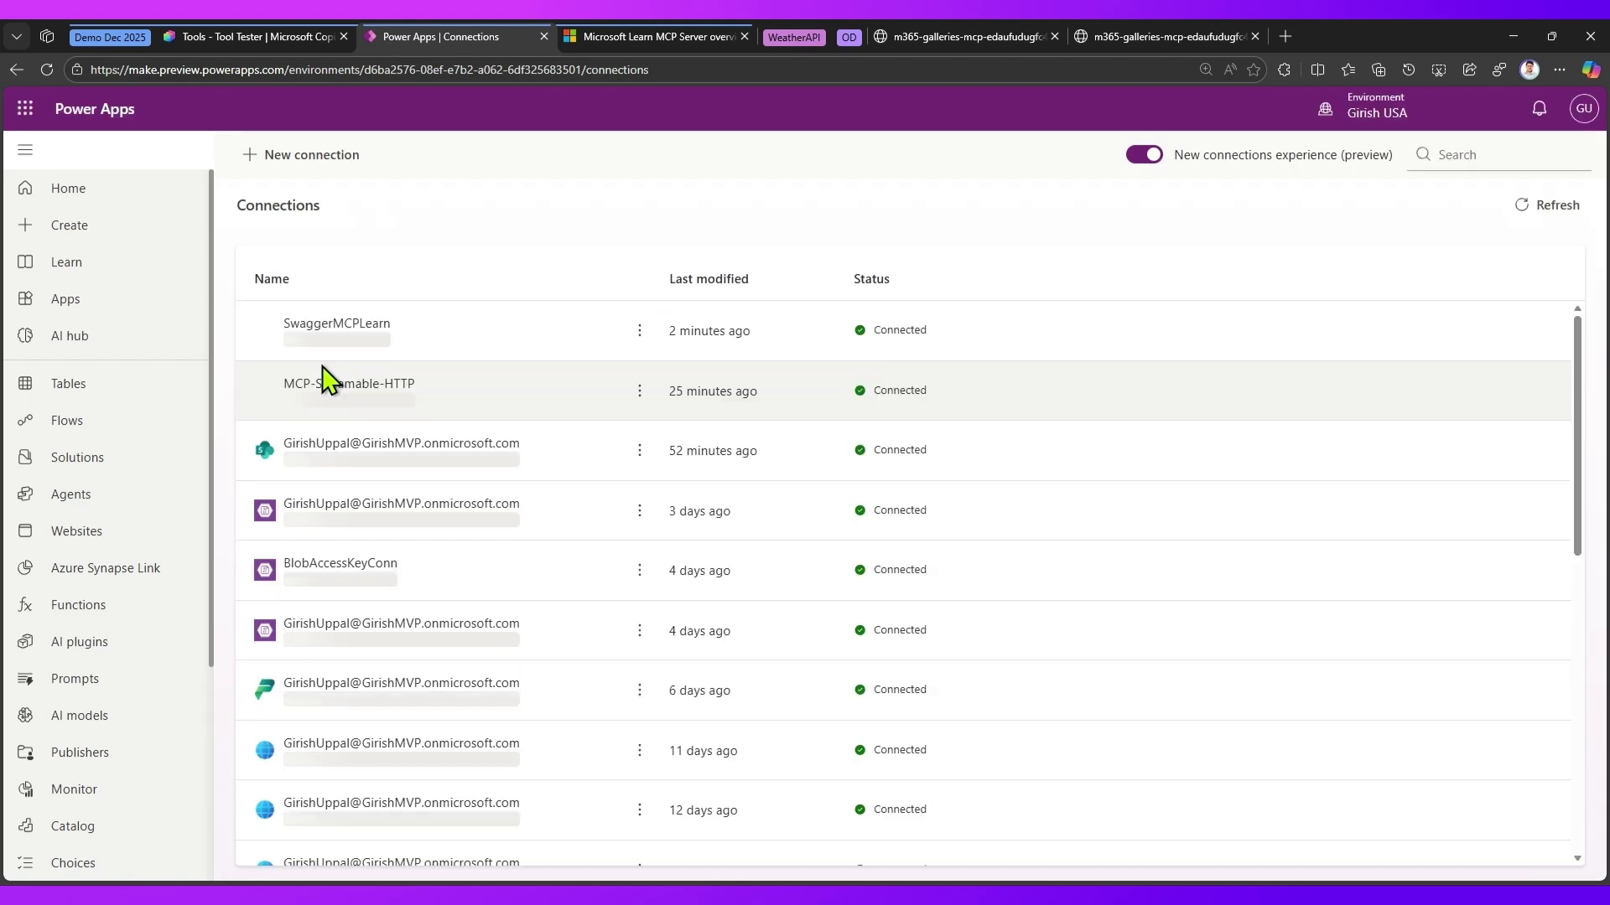
- Return to Copilot Studio and choose the MCP Server Streamable HTTP tool of the SwaggerMCPLearn connector
{"action": "left_click", "coordinate": [266, 36]}
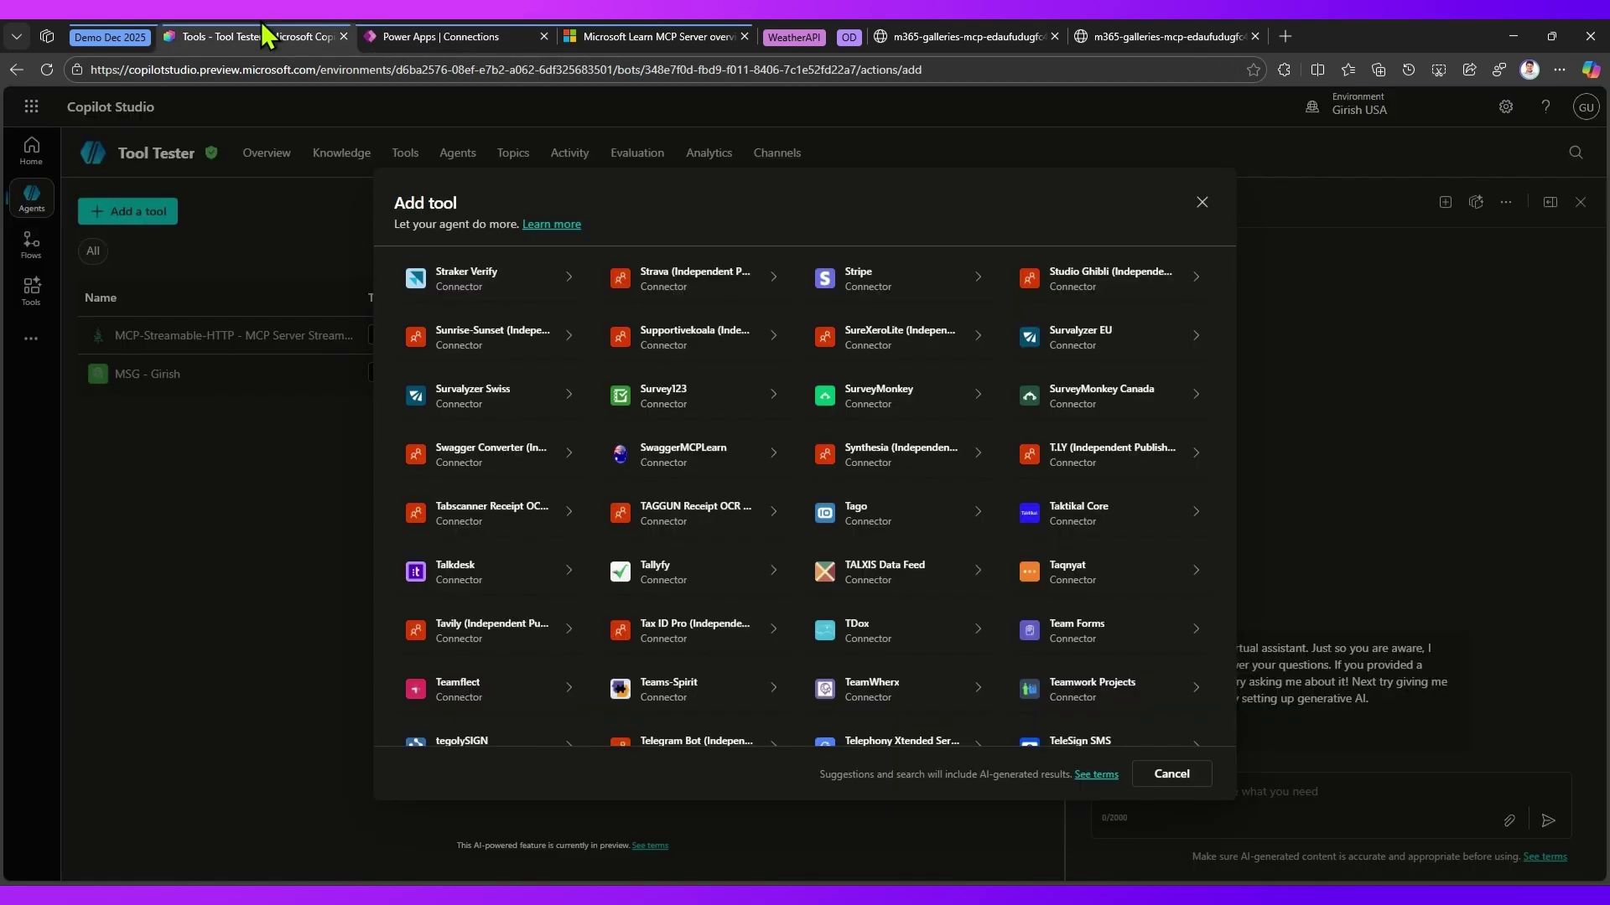
{"action": "scroll", "coordinate": [838, 637], "scroll_direction": "down", "scroll_amount": 3}
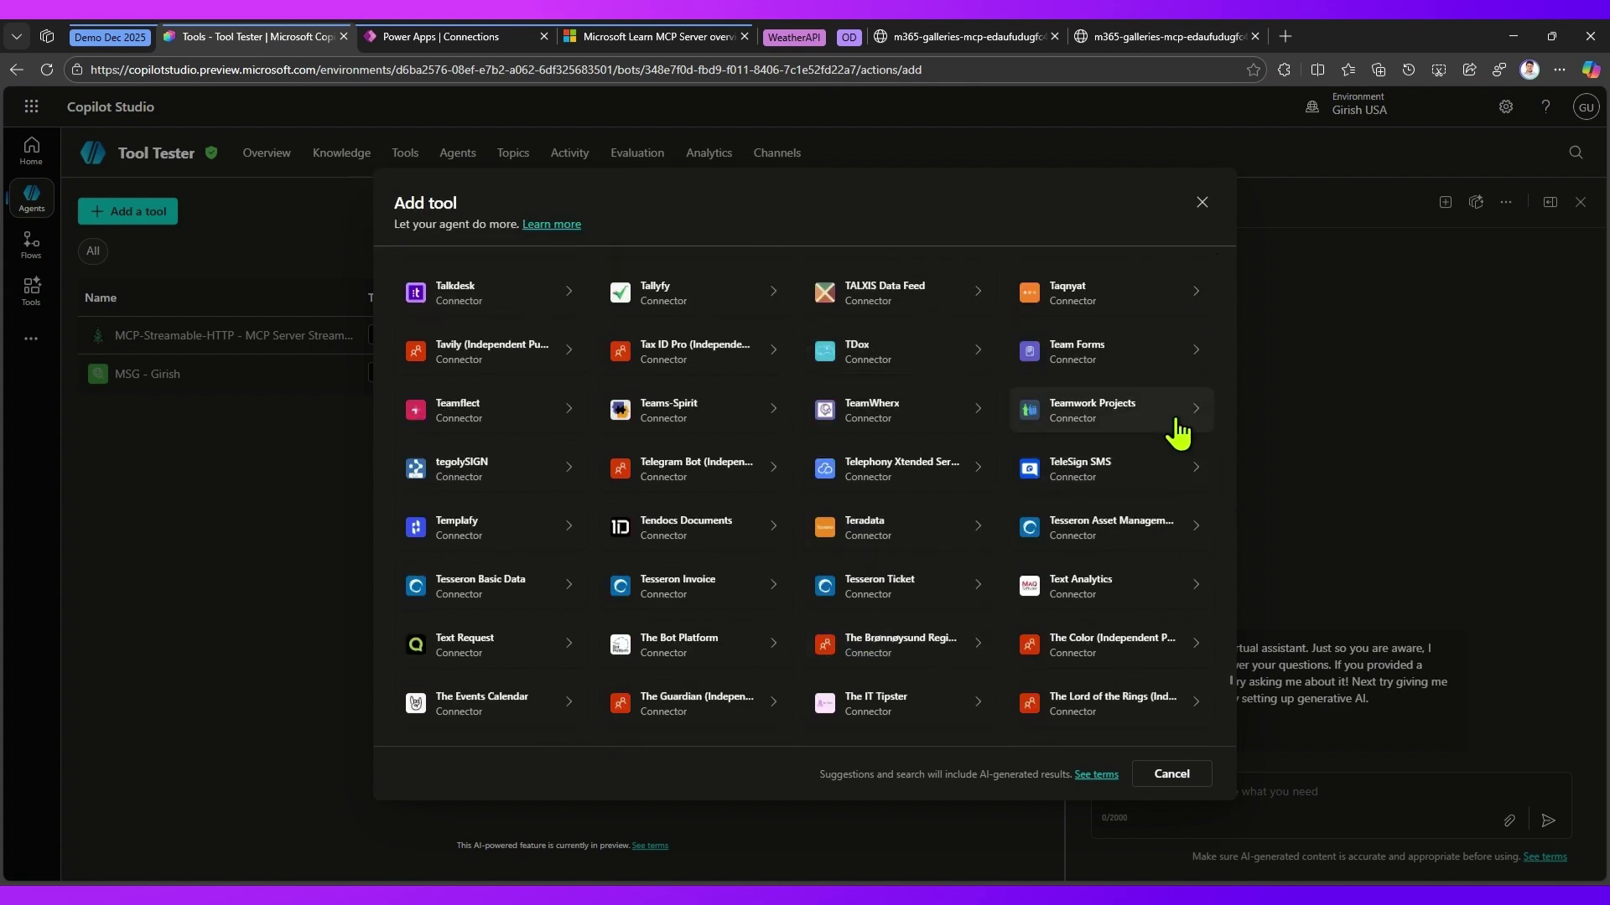
{"action": "scroll", "coordinate": [1174, 427], "scroll_direction": "up", "scroll_amount": 5}
{"action": "scroll", "coordinate": [1178, 432], "scroll_direction": "up", "scroll_amount": 6}
{"action": "scroll", "coordinate": [1173, 696], "scroll_direction": "down", "scroll_amount": 7}
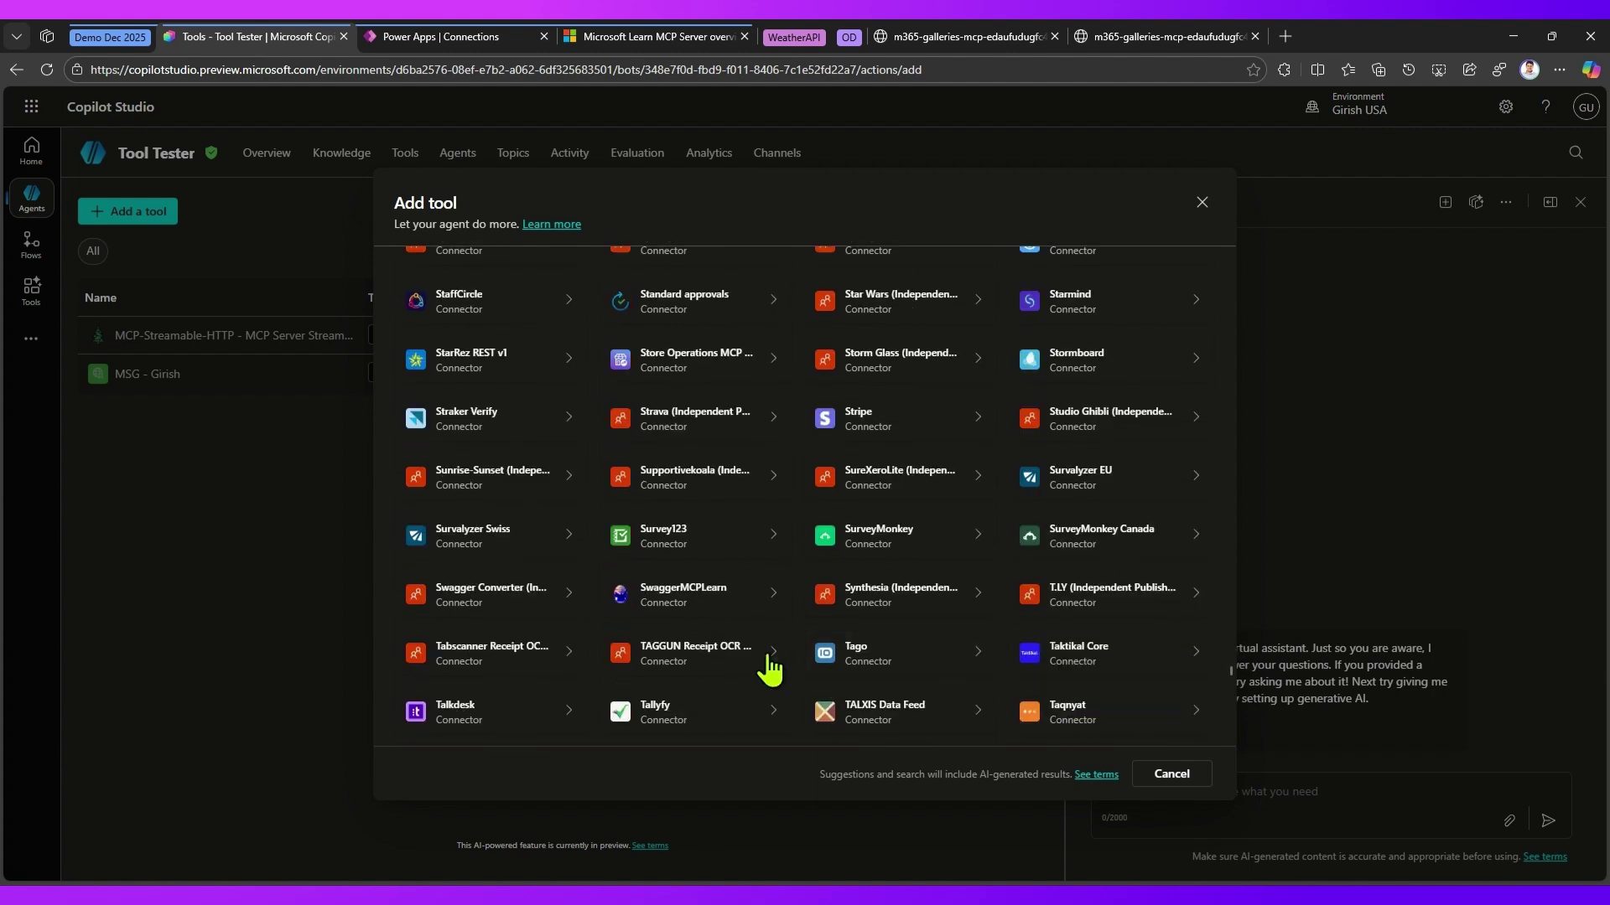
{"action": "left_click", "coordinate": [673, 606]}
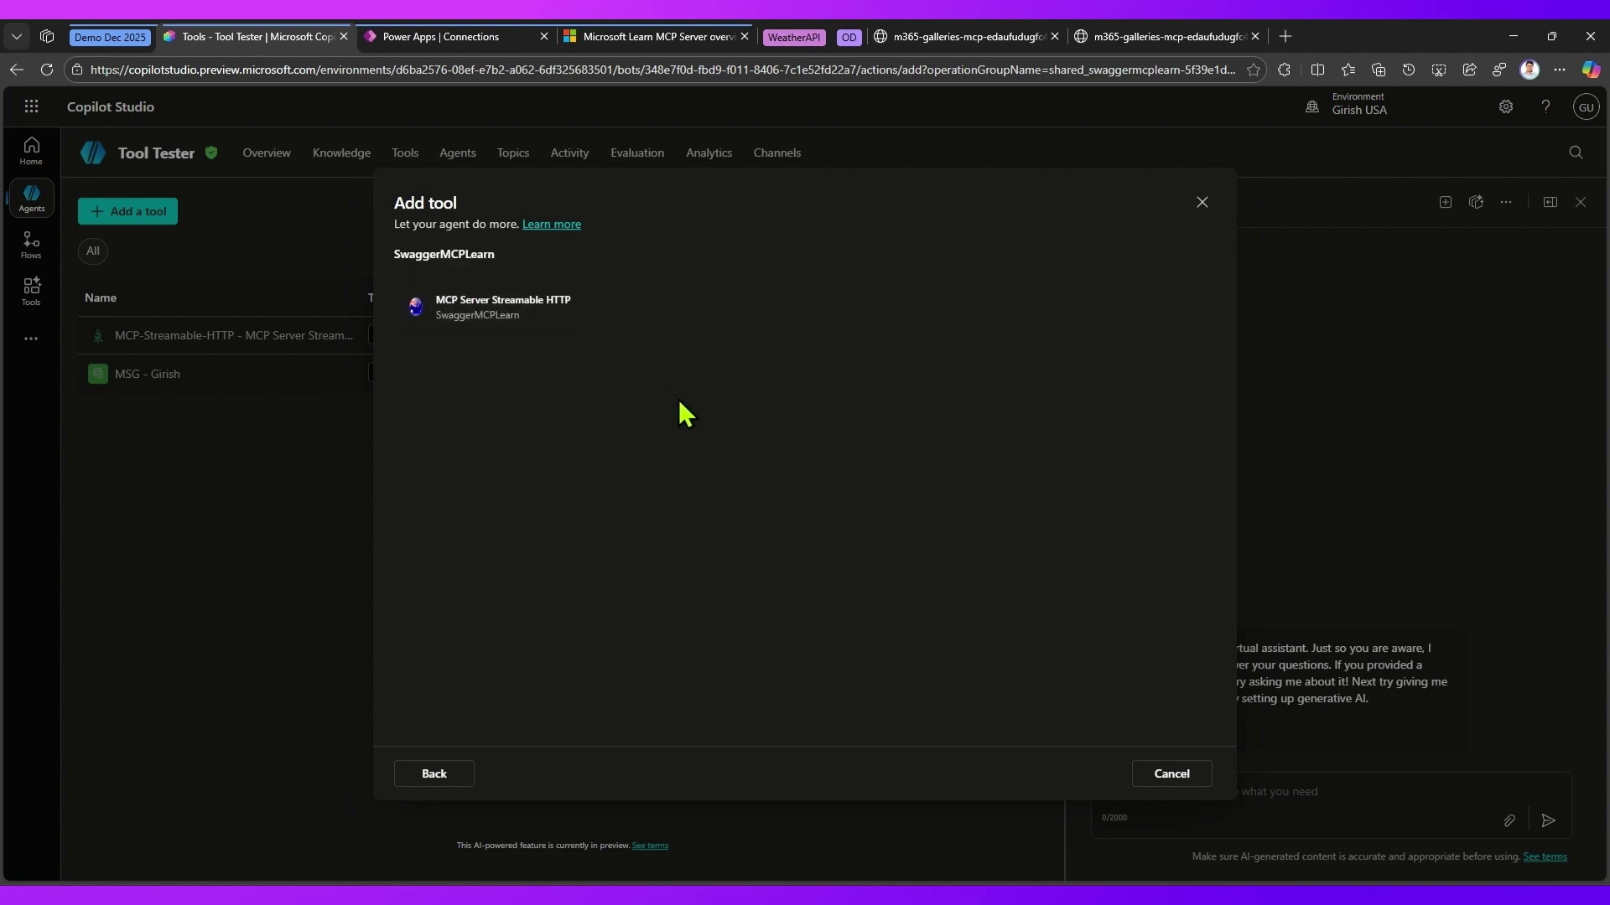
{"action": "left_click", "coordinate": [517, 319]}
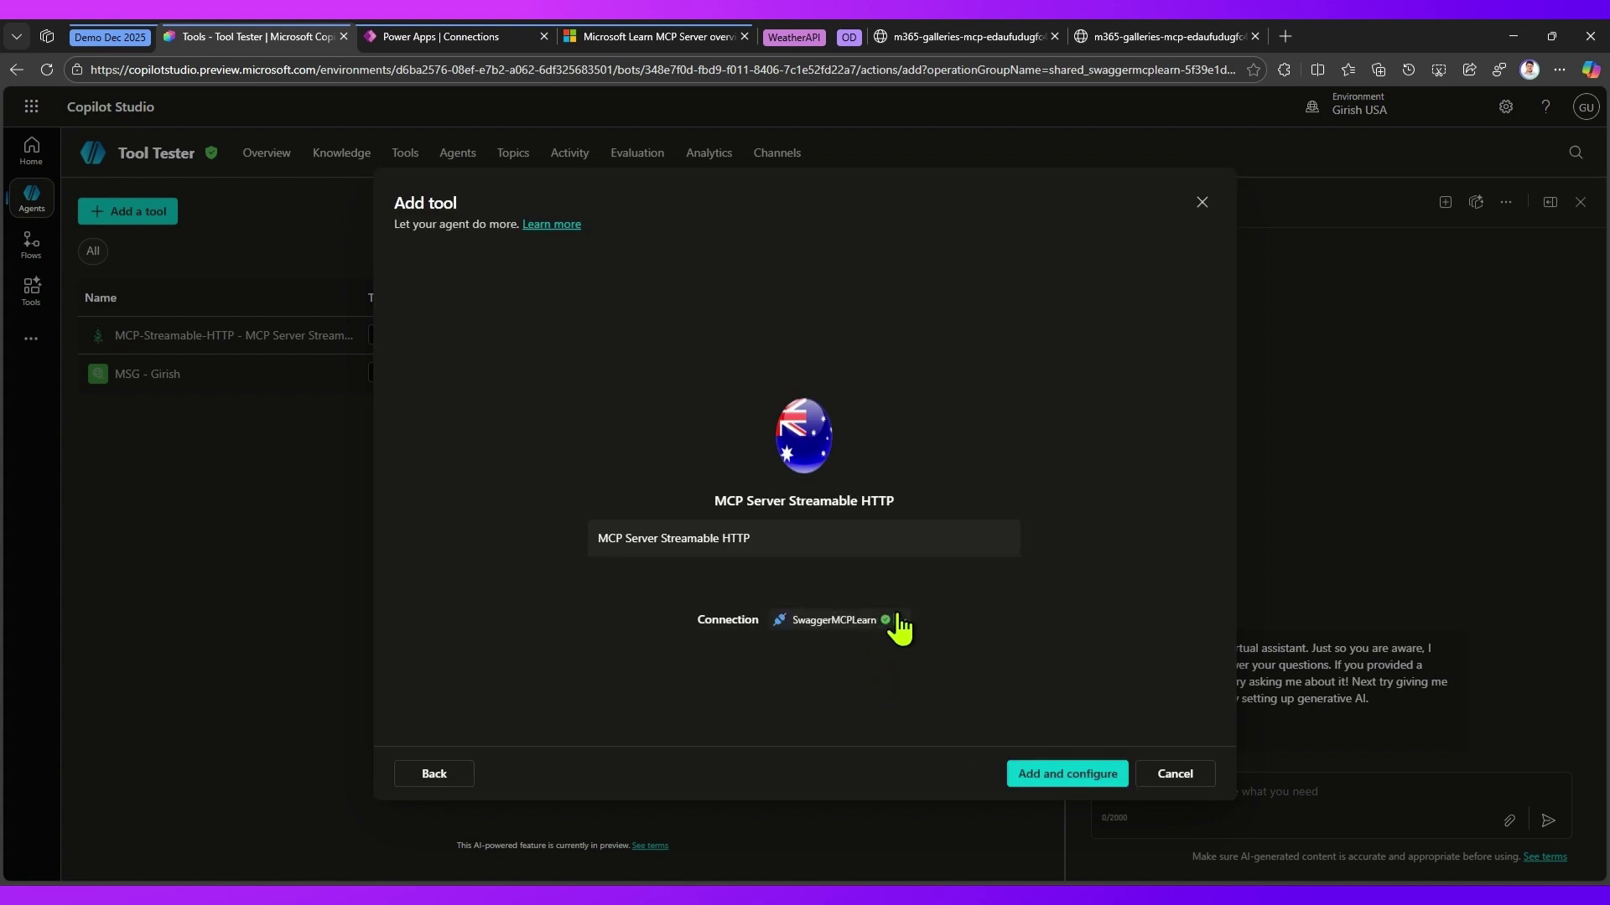
- Check the connection choices, keep SwaggerMCPLearn, and add the MCP Server Streamable HTTP tool to the agent for configuration
{"action": "left_click", "coordinate": [904, 620]}
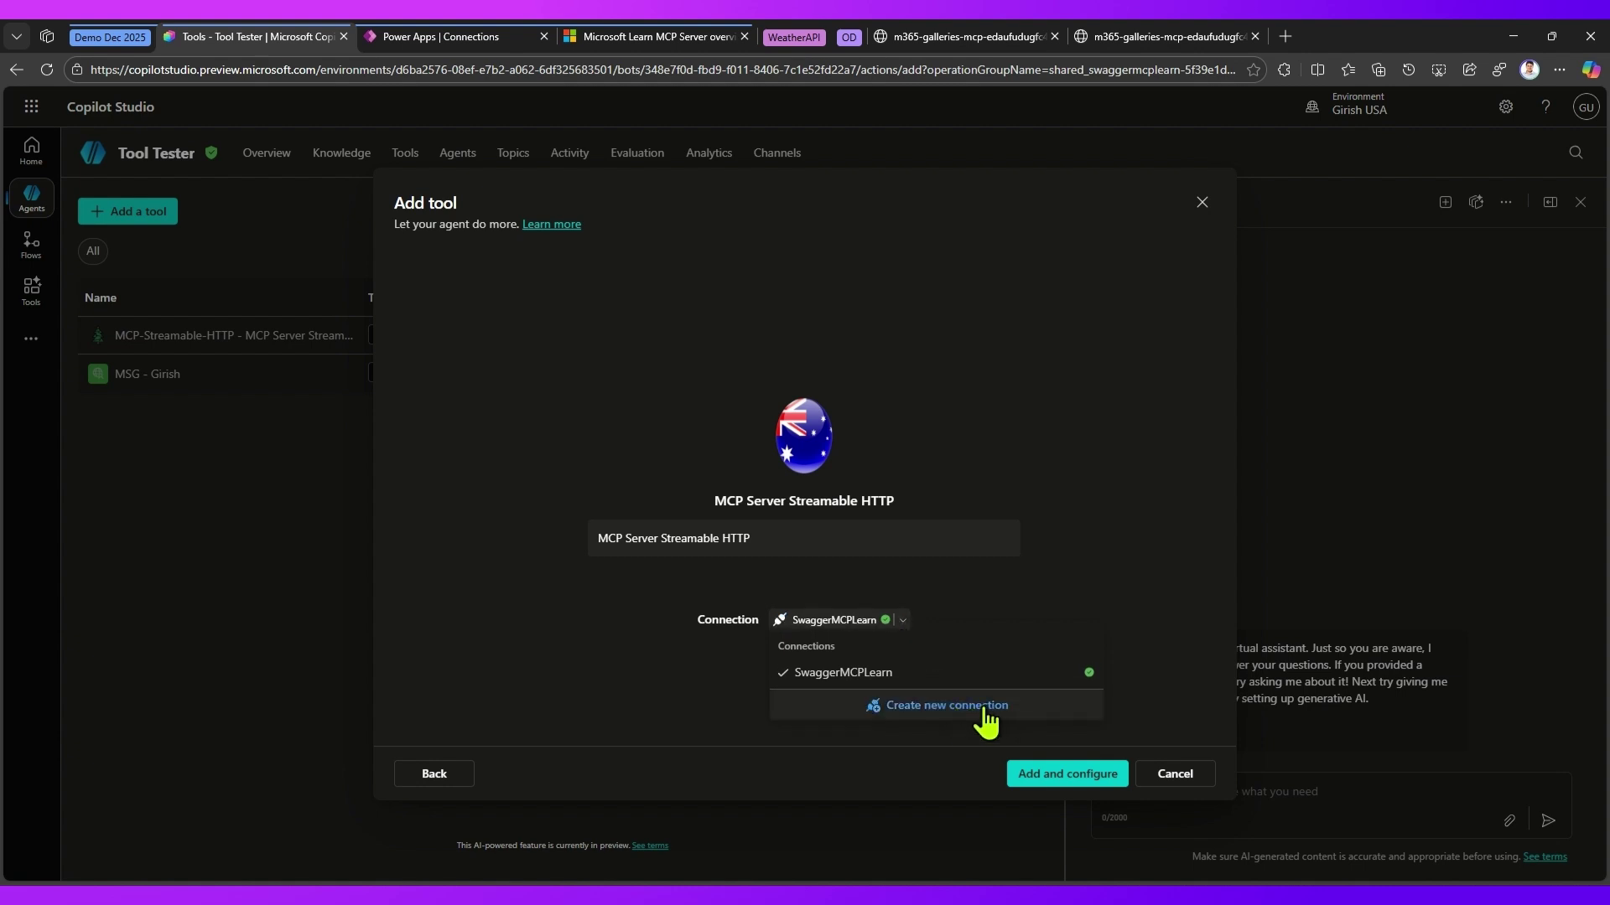
{"action": "left_click", "coordinate": [1043, 607]}
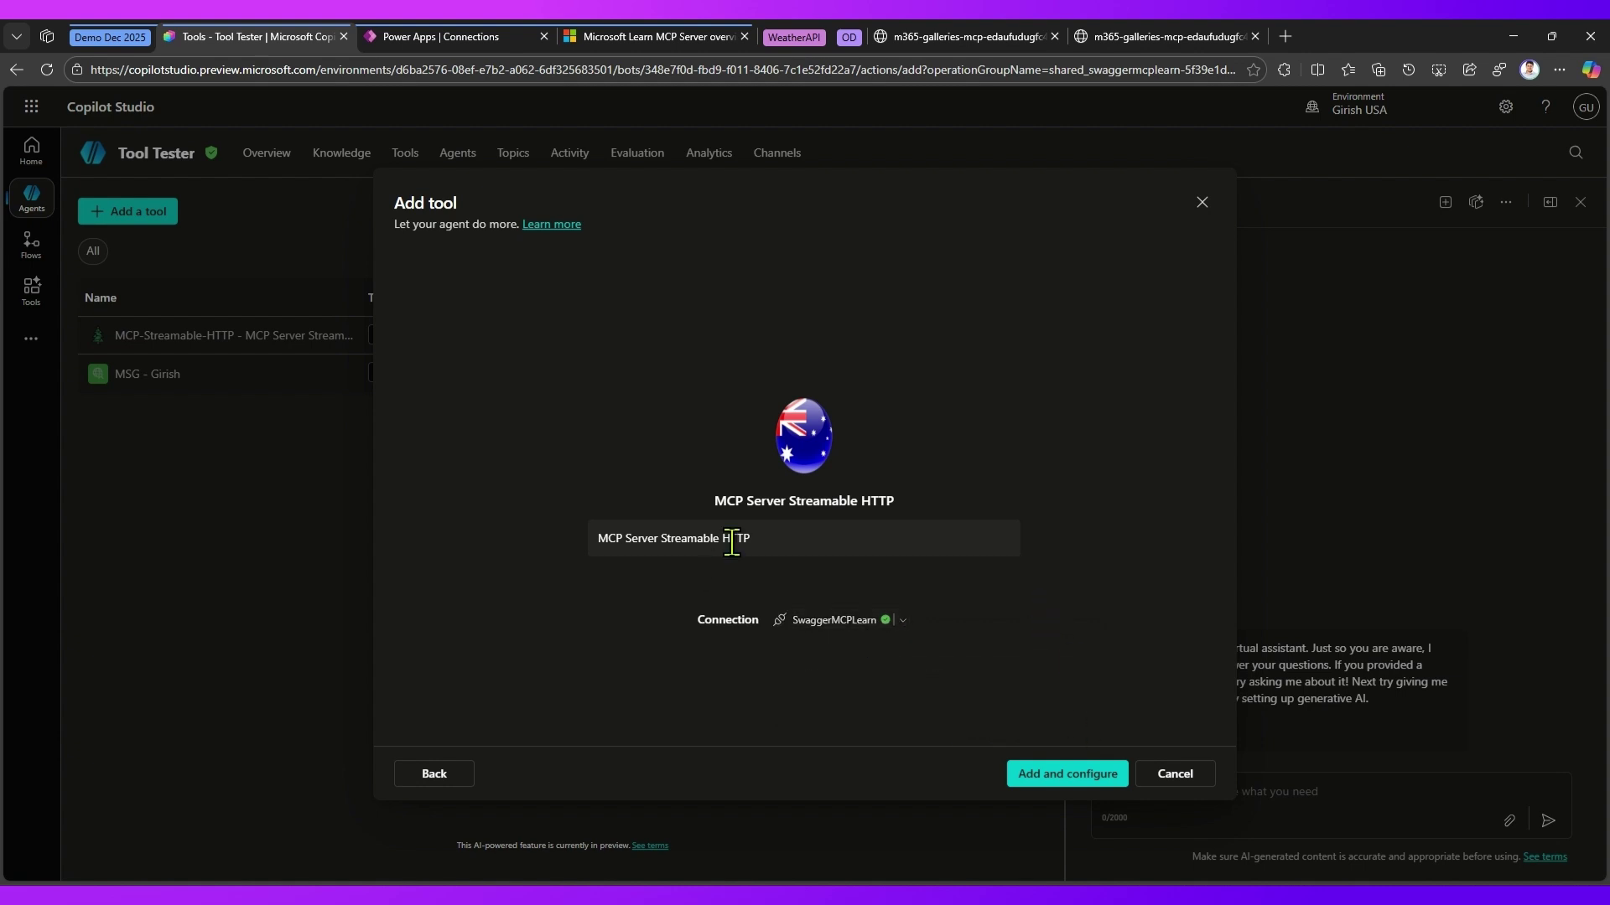
{"action": "left_click_drag", "start_coordinate": [792, 543], "coordinate": [593, 537]}
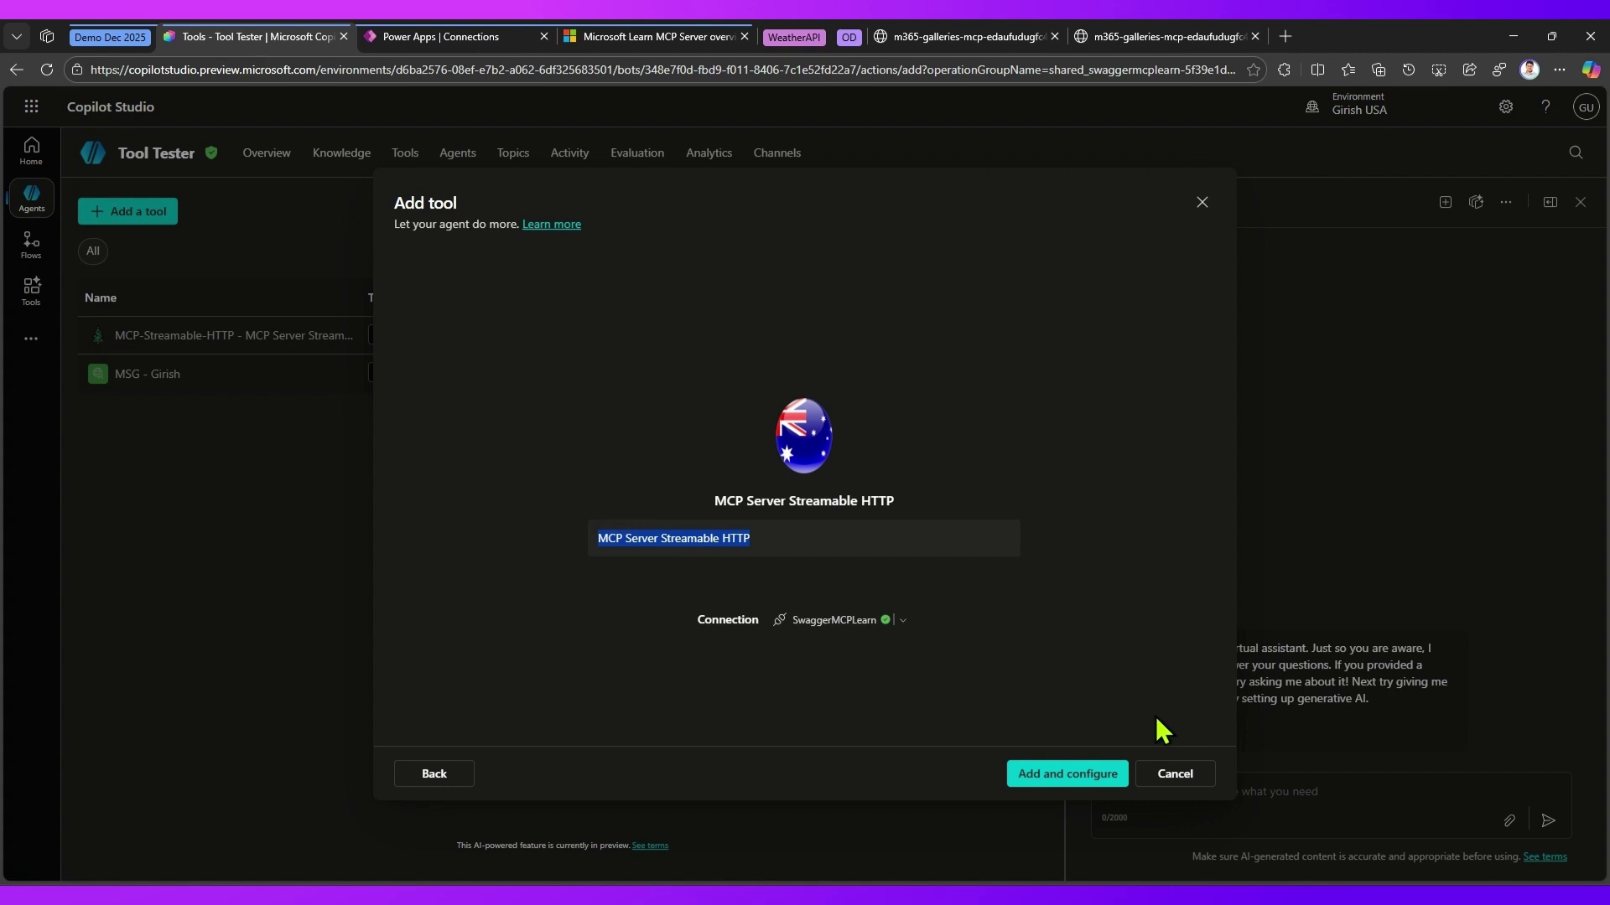
{"action": "left_click", "coordinate": [1078, 773]}
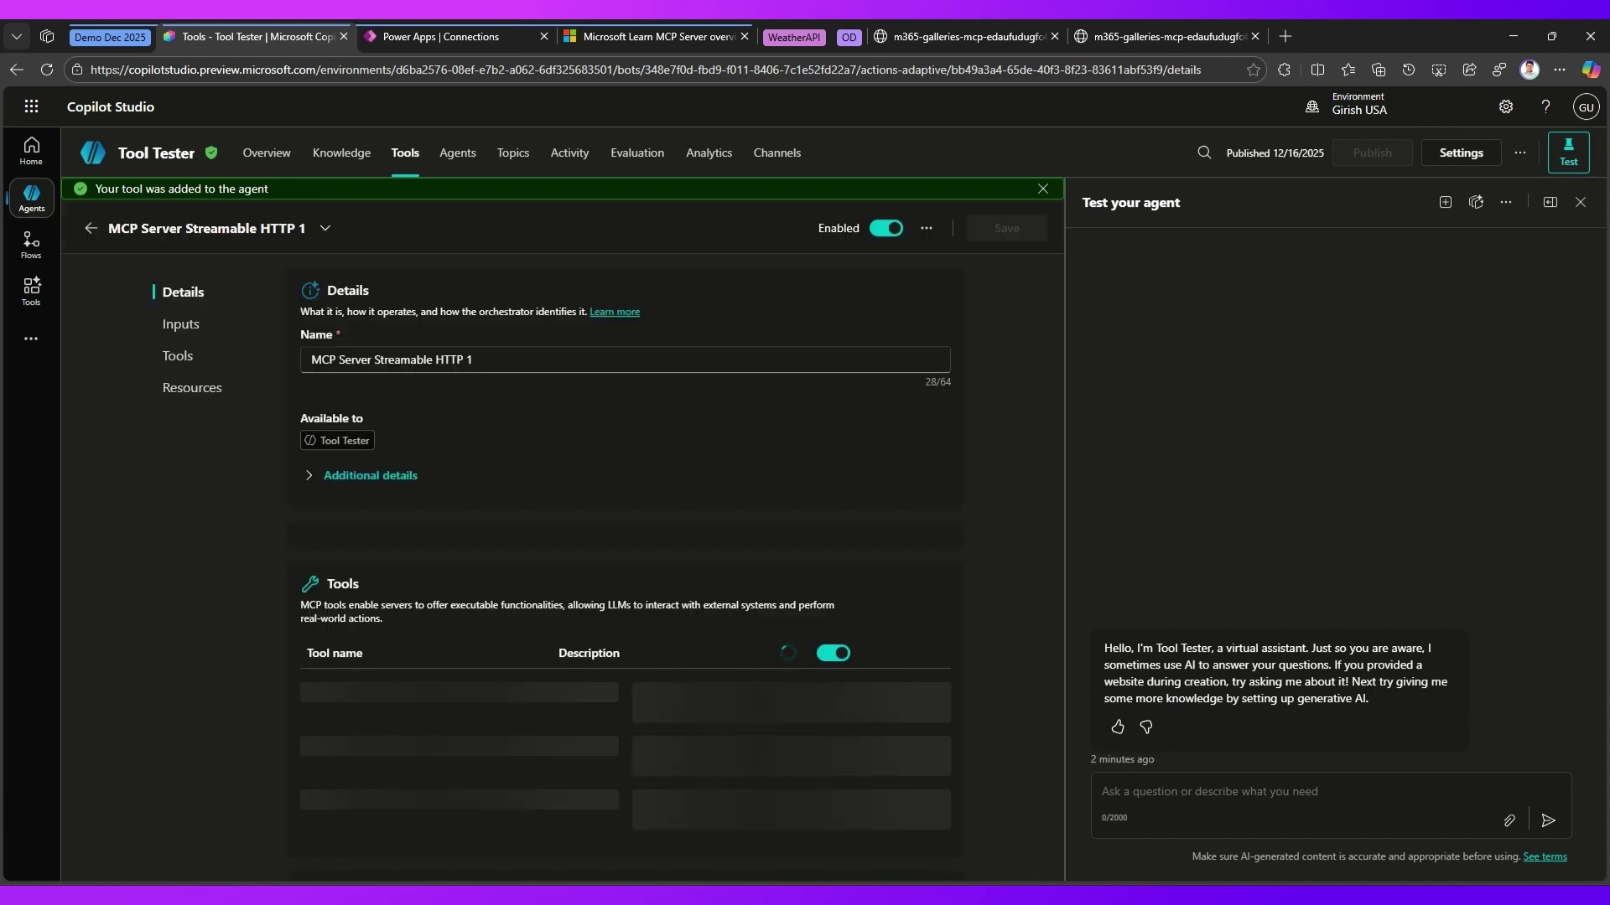
- Review the added tool's name, server, connection and the list of MCP tools it offers
{"action": "left_click", "coordinate": [476, 361]}
{"action": "left_click_drag", "start_coordinate": [481, 361], "coordinate": [244, 352]}
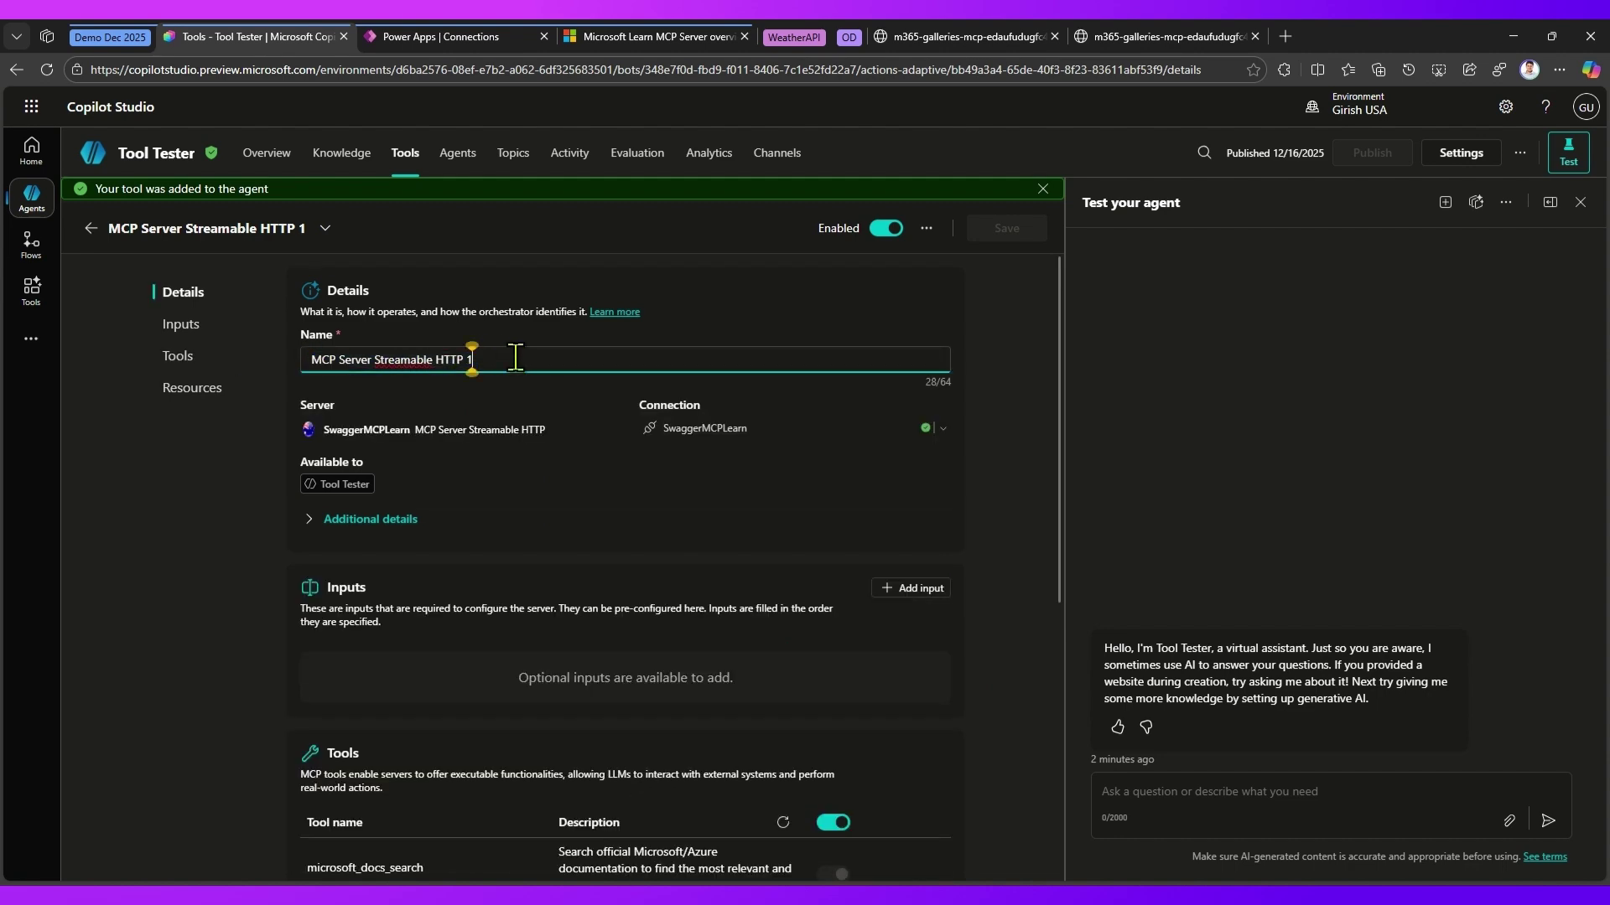
{"action": "scroll", "coordinate": [454, 625], "scroll_direction": "down", "scroll_amount": 3}
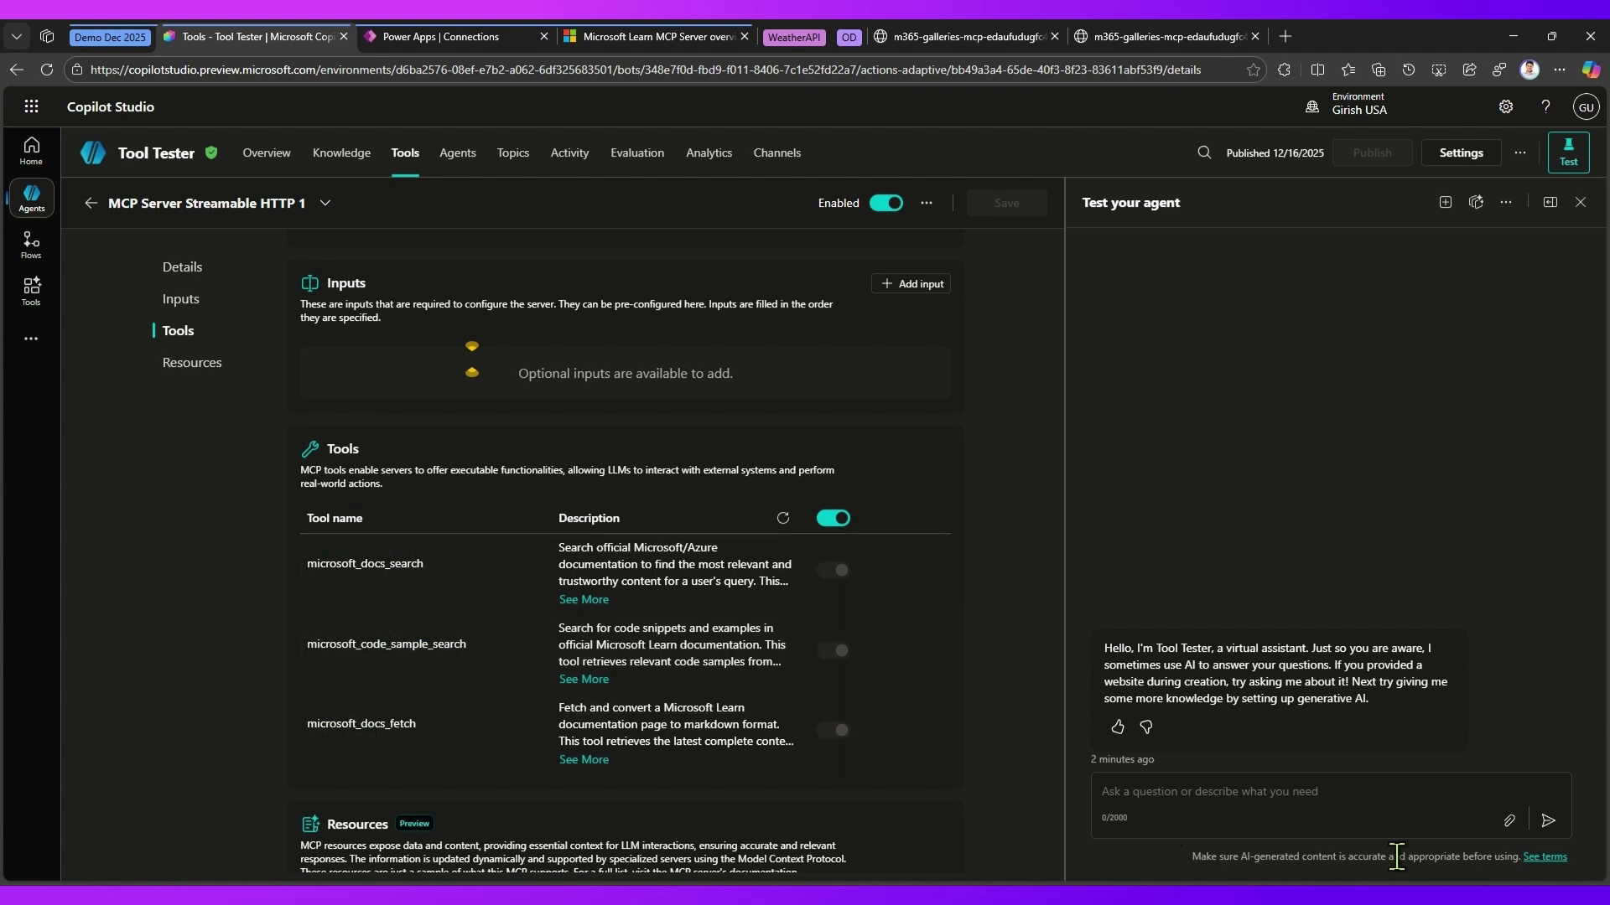
- Ask the agent "what is liquid language" in the test chat
{"action": "left_click", "coordinate": [1287, 791]}
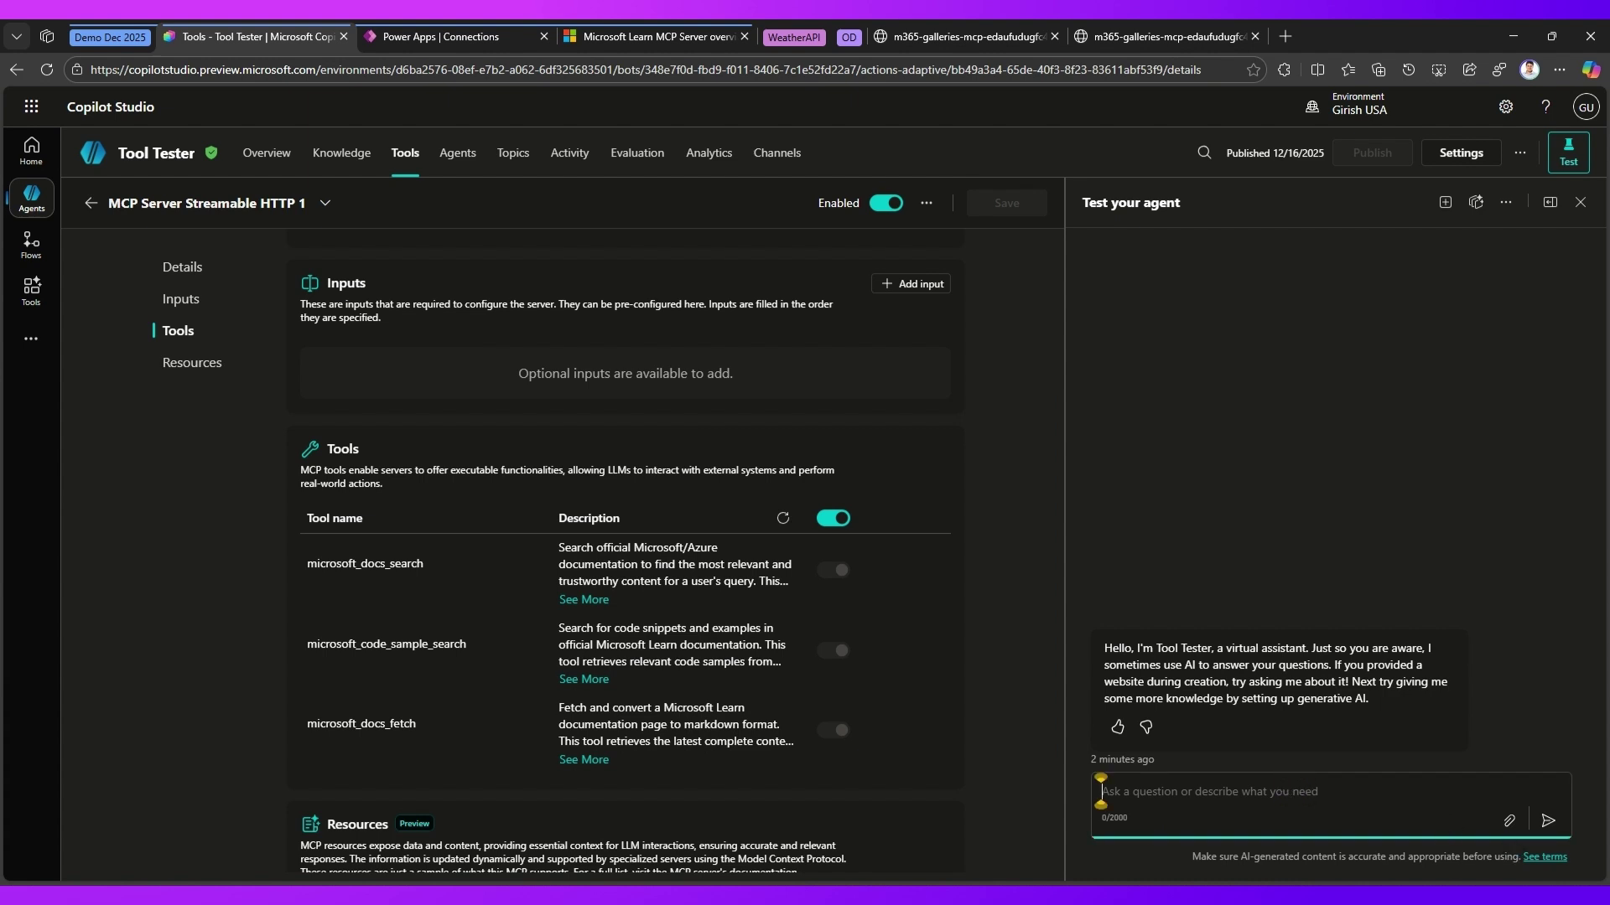
{"action": "type", "text": "wh"}
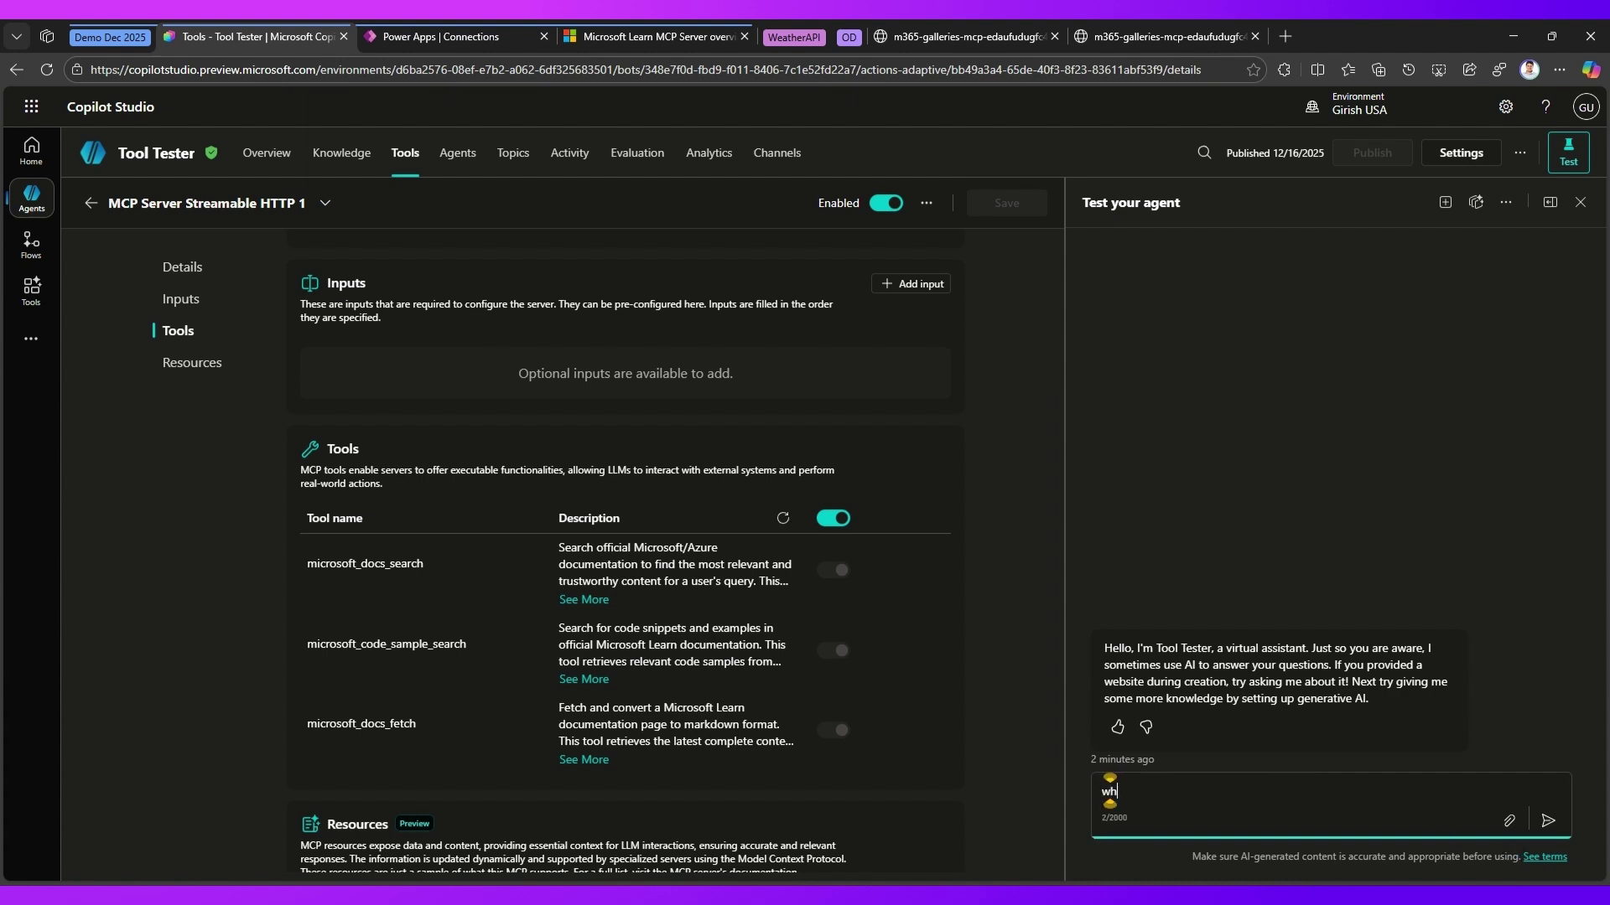
{"action": "type", "text": "at is liquid language"}
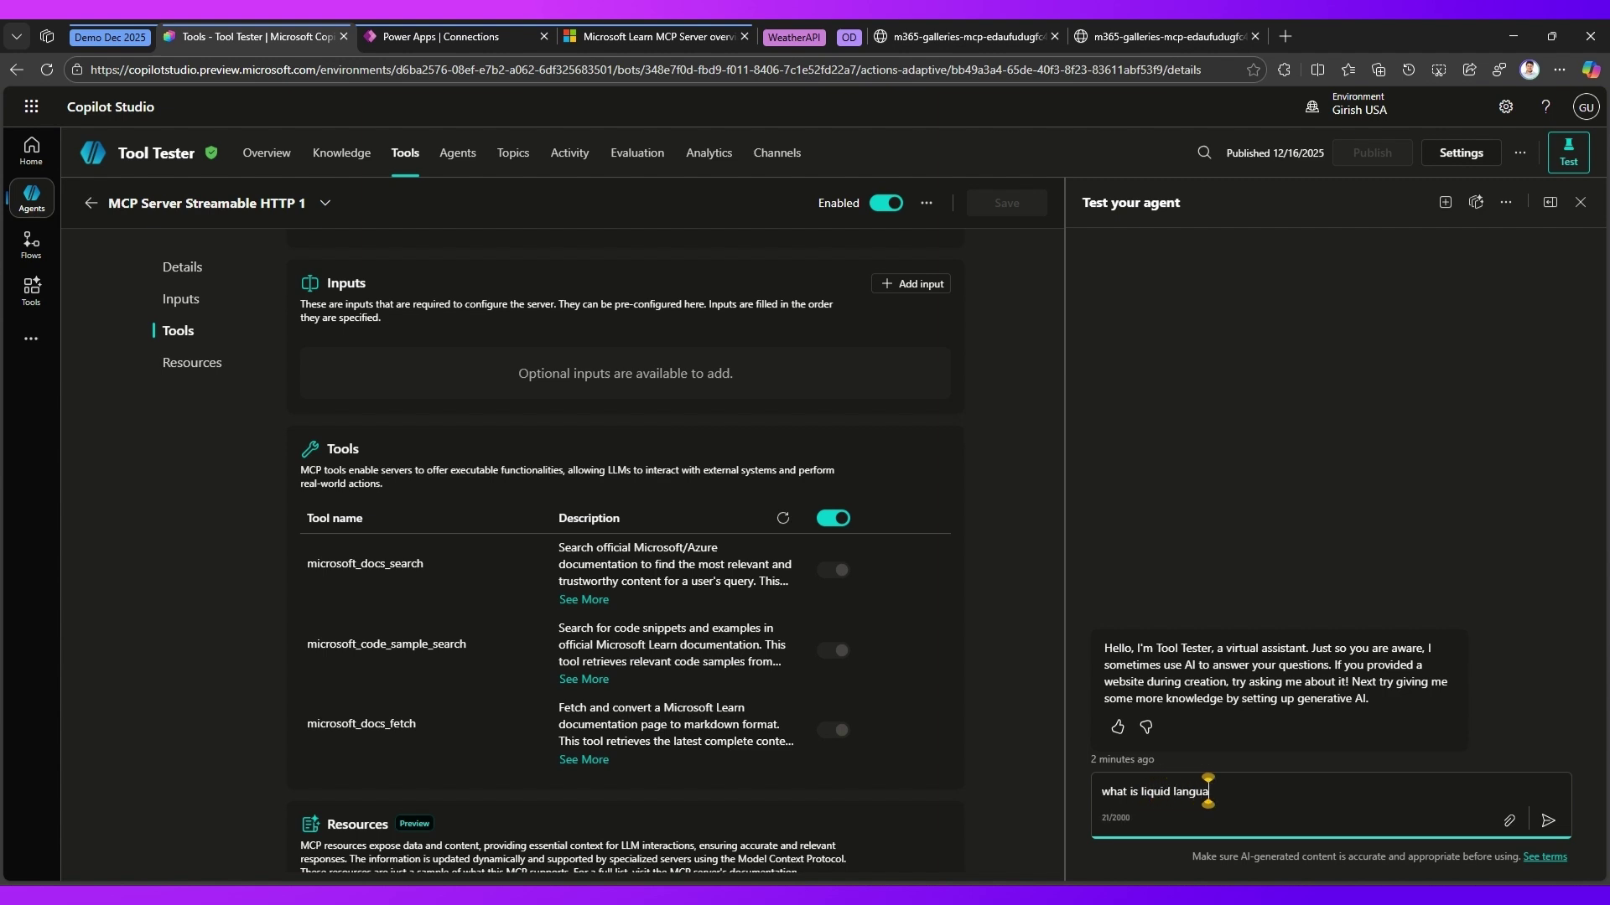
{"action": "key", "text": "Return"}
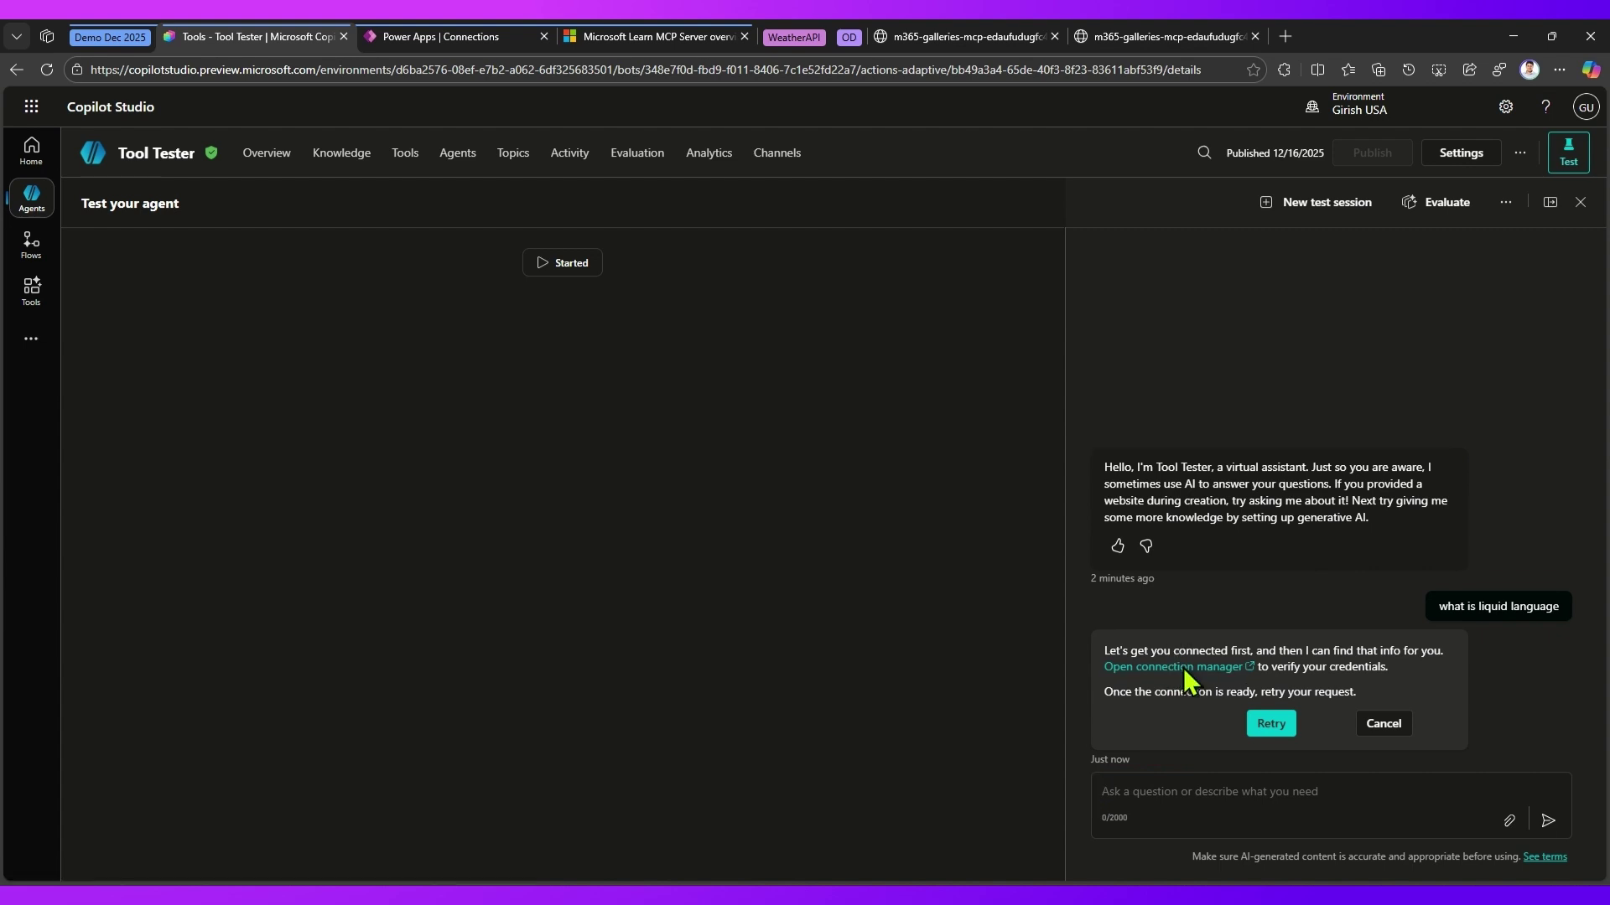
- Open the connection manager from the agent's reply and connect SwaggerMCPLearn using its existing connection
{"action": "left_click", "coordinate": [1184, 667]}
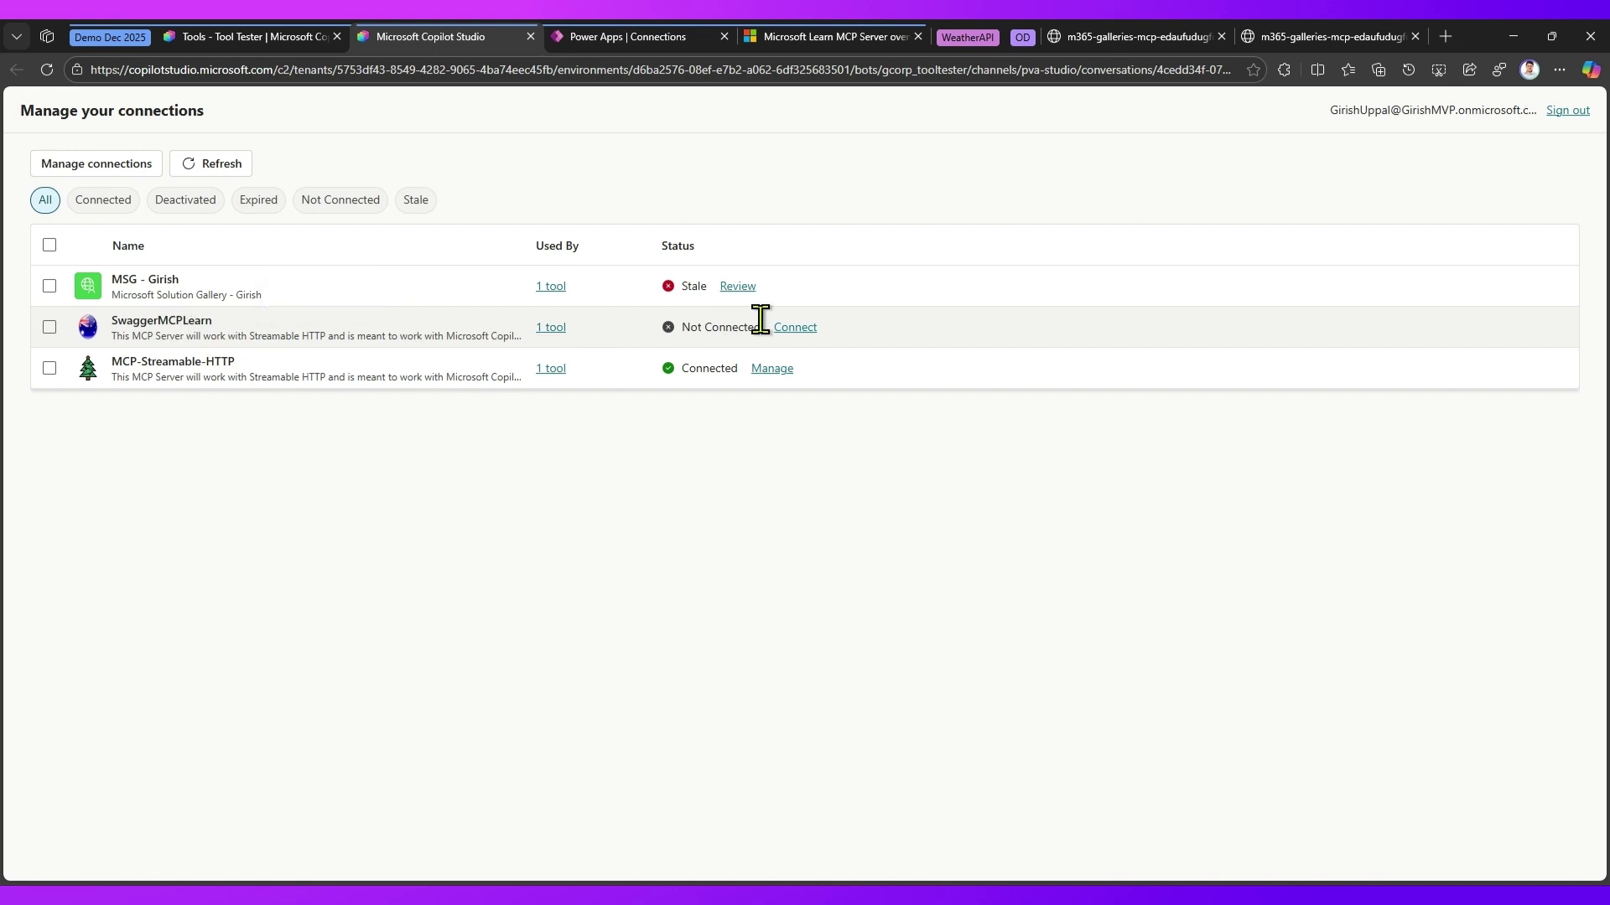
{"action": "left_click", "coordinate": [794, 328]}
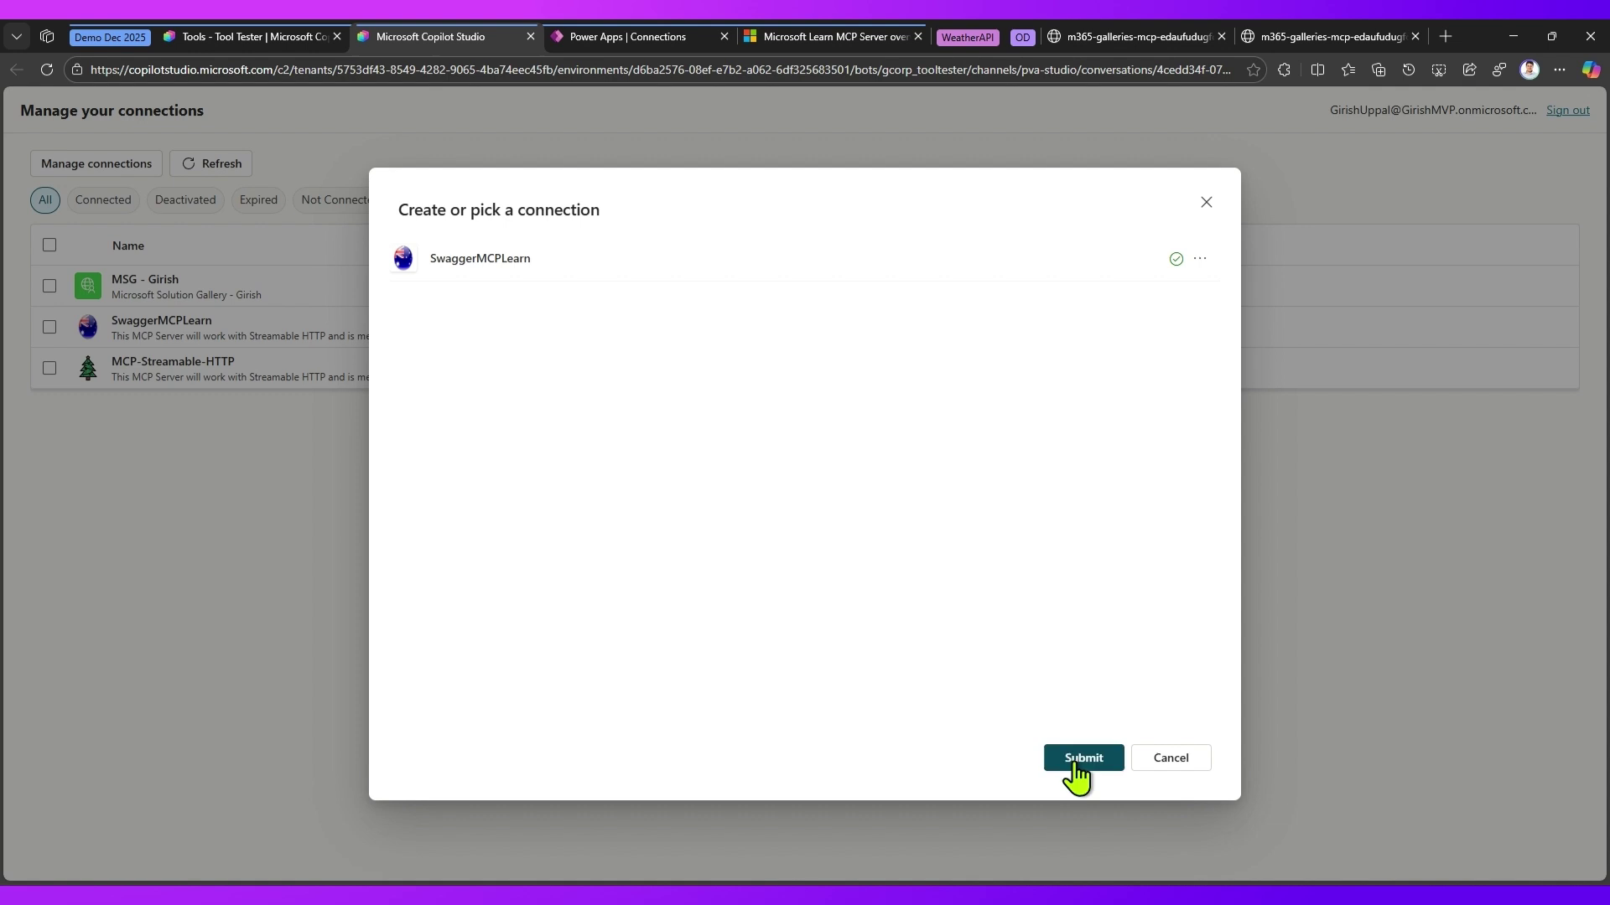
{"action": "left_click", "coordinate": [1080, 763]}
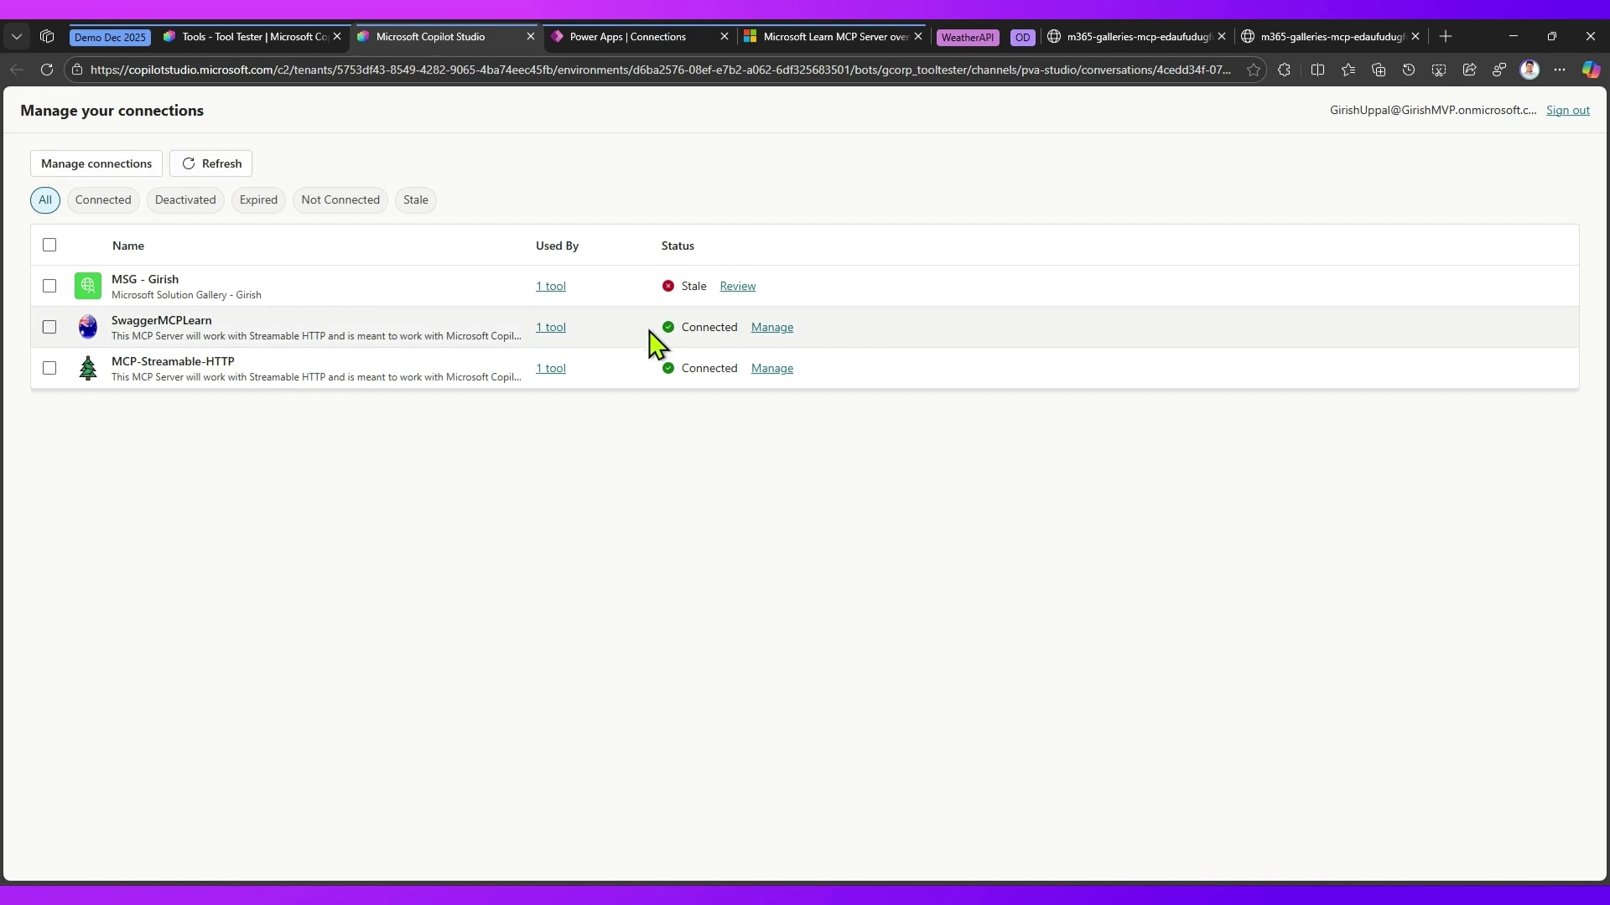
- Return to the Tool Tester agent's test chat and retry the liquid language question
{"action": "left_click", "coordinate": [245, 36]}
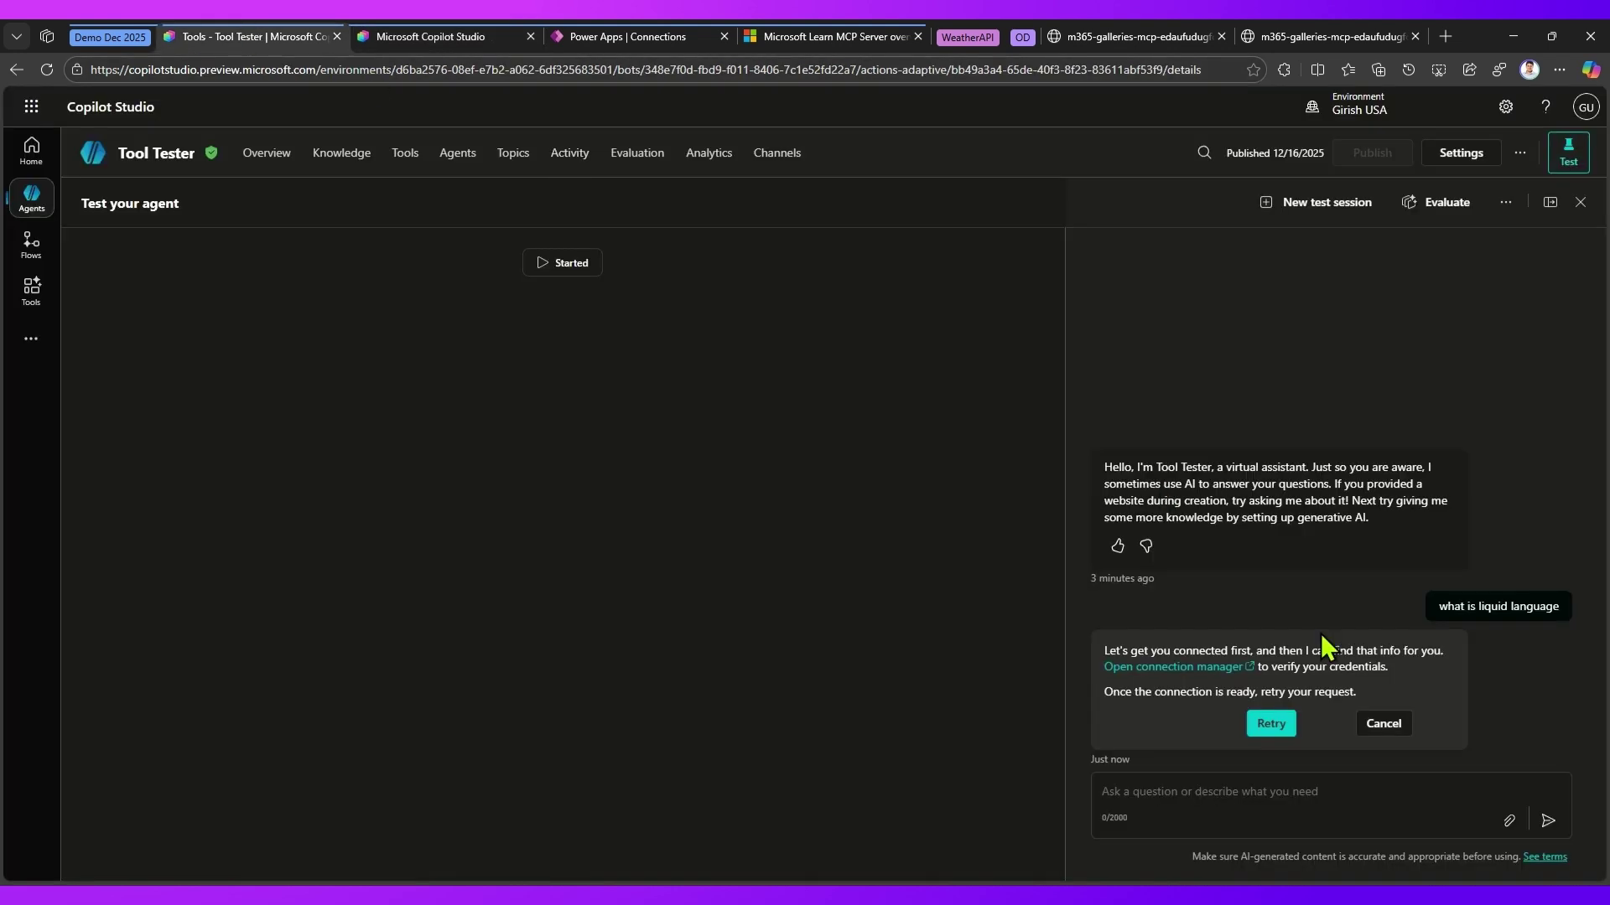
{"action": "left_click", "coordinate": [1273, 724]}
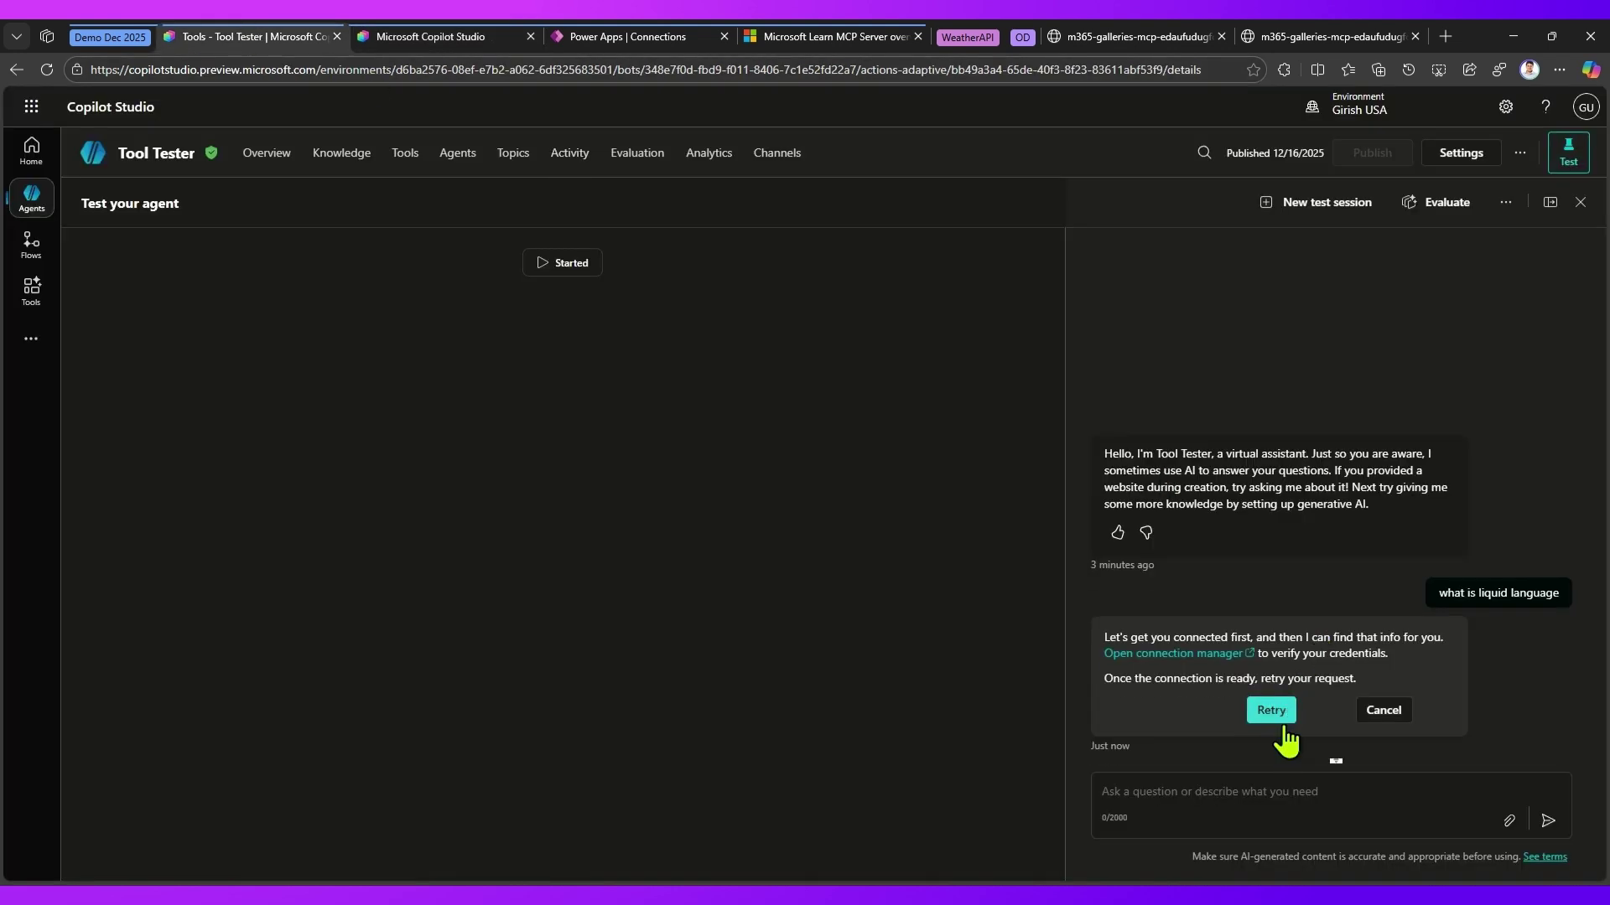